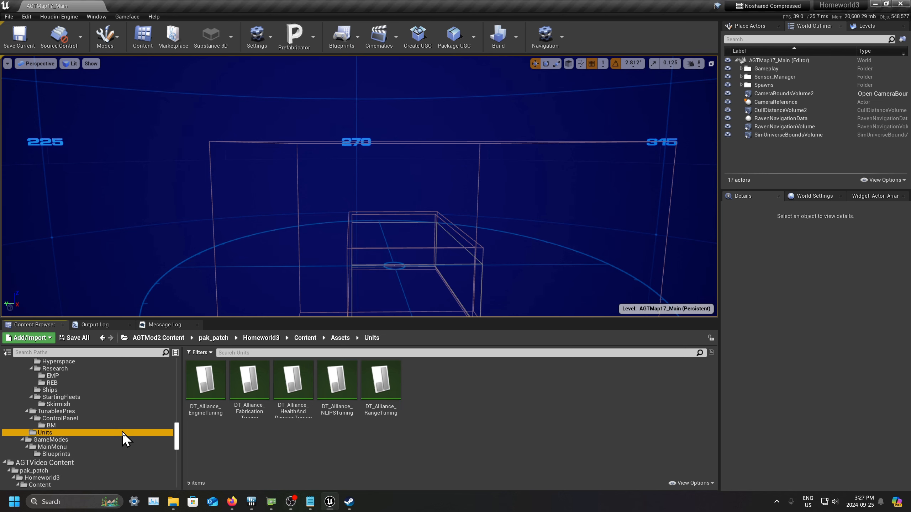
# Search the base game's Content/Assets/Tunables/Ships folder for mothership assets.
pyautogui.scroll(-5, 123, 431)
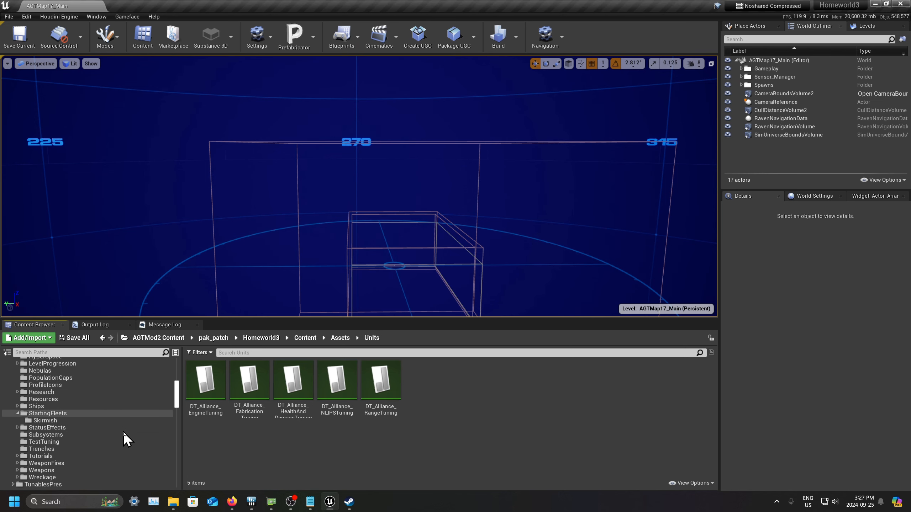
pyautogui.click(35, 406)
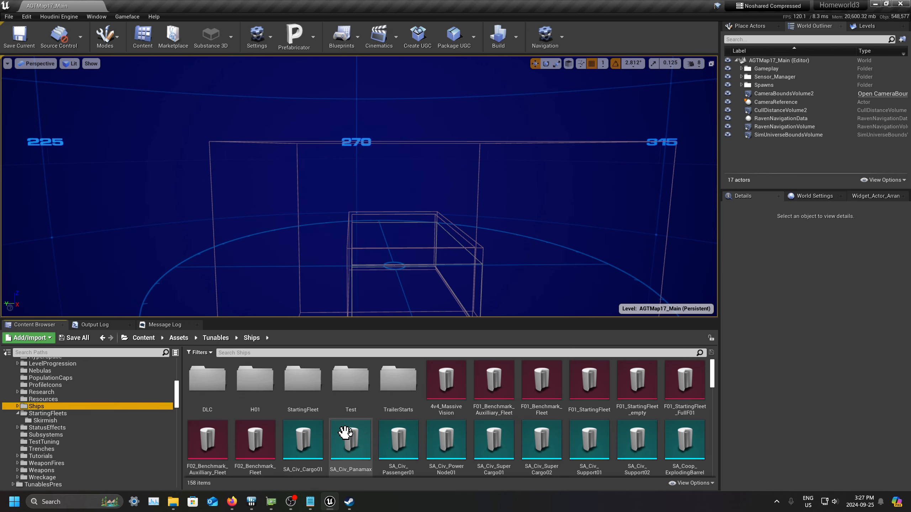
pyautogui.click(360, 352)
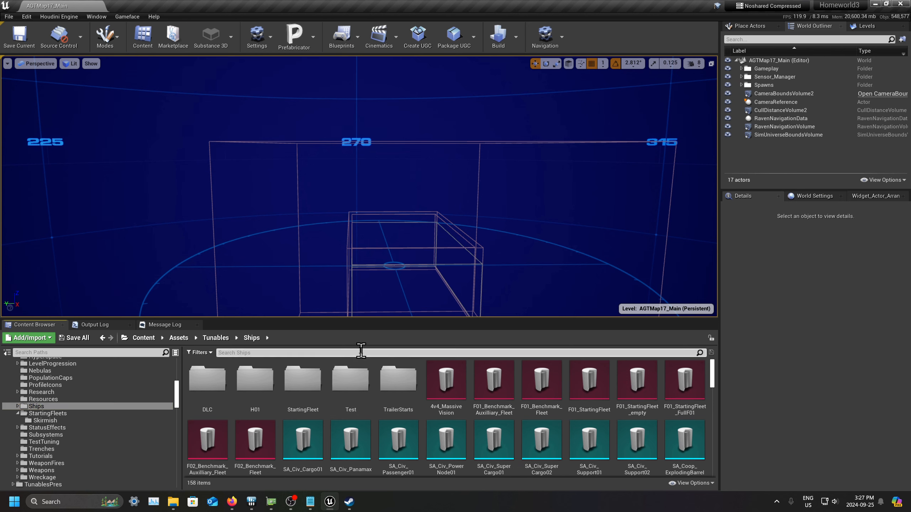
pyautogui.scroll(-2, 632, 394)
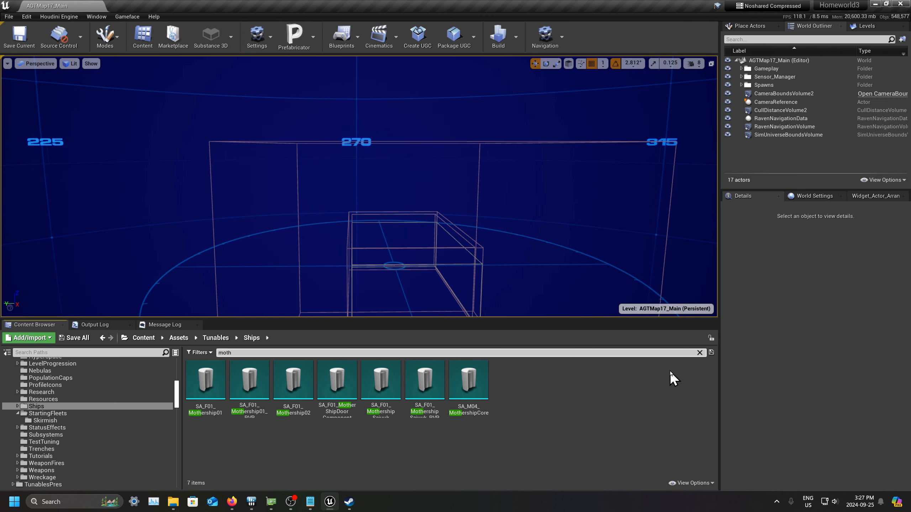
pyautogui.write('mothership')
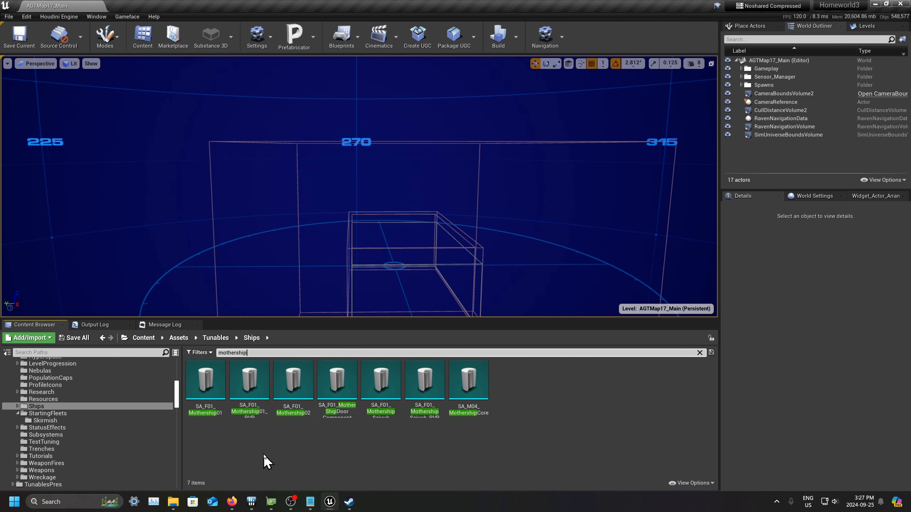
pyautogui.click(257, 416)
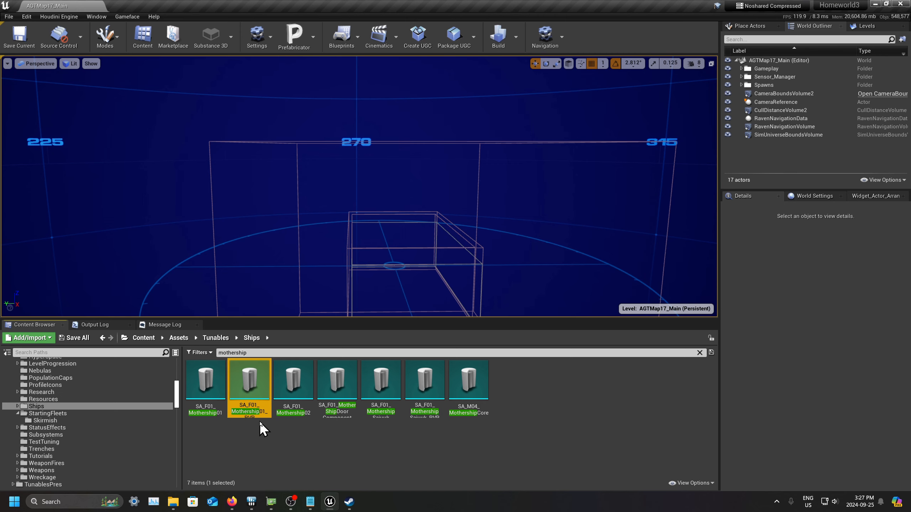
pyautogui.click(255, 441)
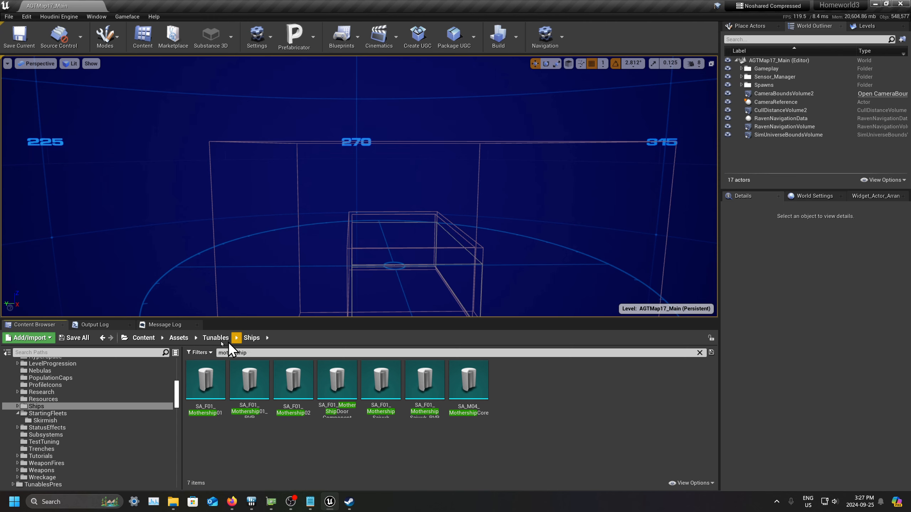
# Create a Ships folder inside AGTVideo Content's pak_patch/Homeworld3/Content/Assets/Tunables folder.
pyautogui.scroll(15, 140, 420)
pyautogui.scroll(-4, 107, 410)
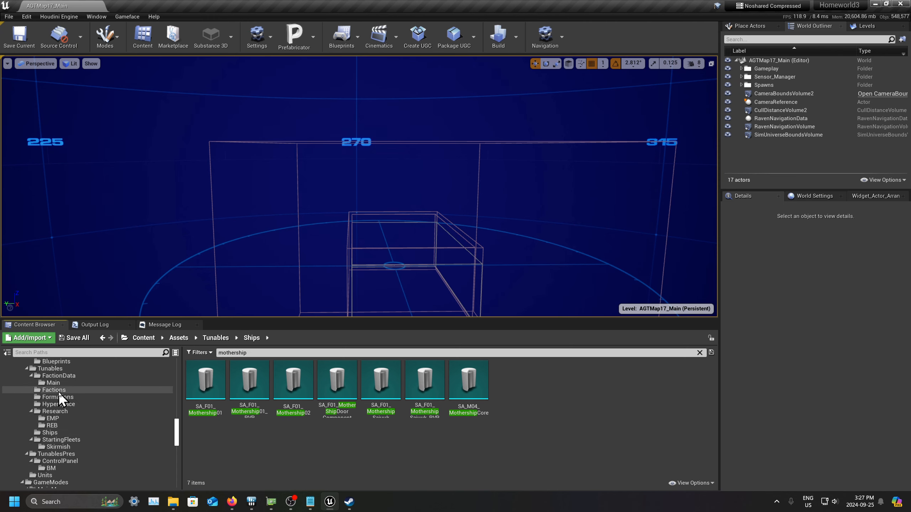
pyautogui.scroll(3, 60, 378)
pyautogui.scroll(-10, 72, 391)
pyautogui.scroll(10, 75, 399)
pyautogui.scroll(1, 68, 397)
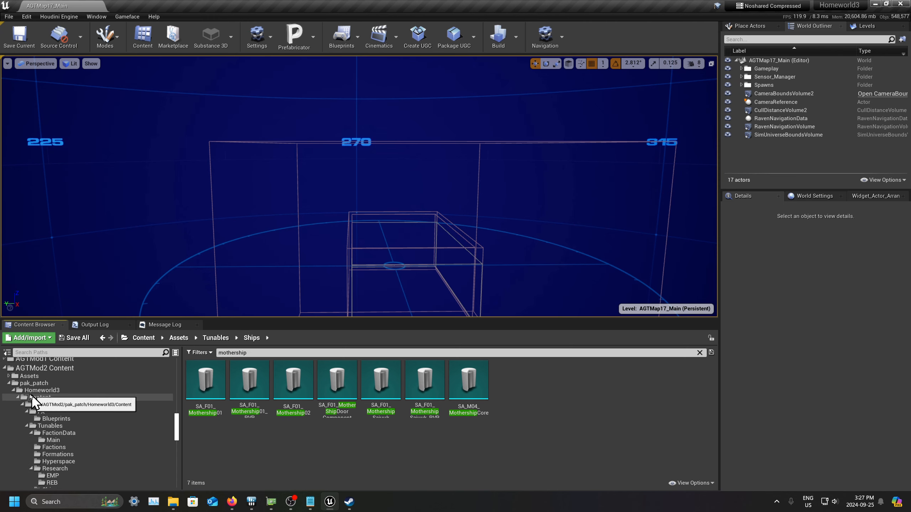
pyautogui.click(4, 369)
pyautogui.scroll(-1, 63, 438)
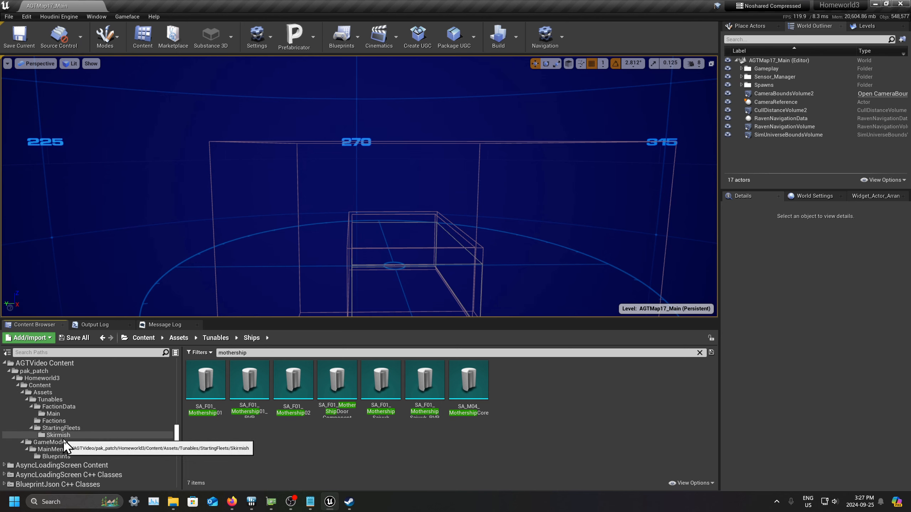
pyautogui.click(61, 403)
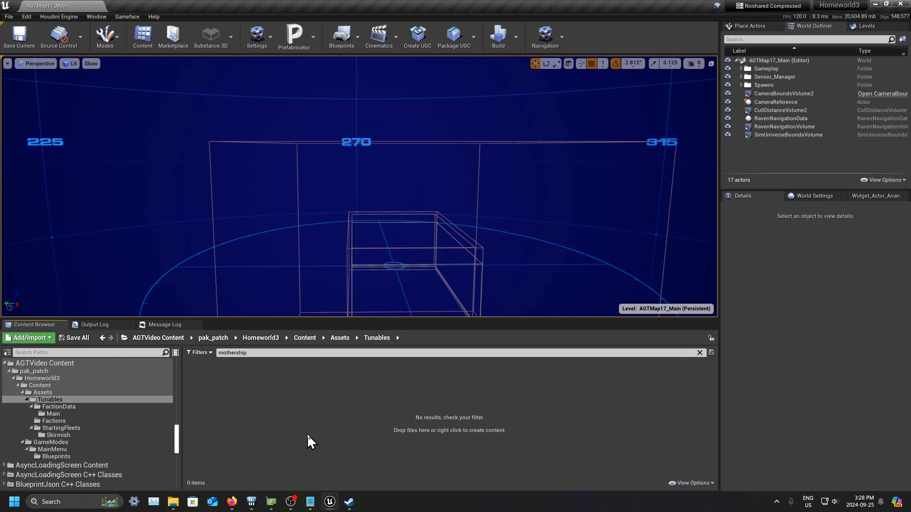
pyautogui.rightClick(308, 434)
pyautogui.click(334, 135)
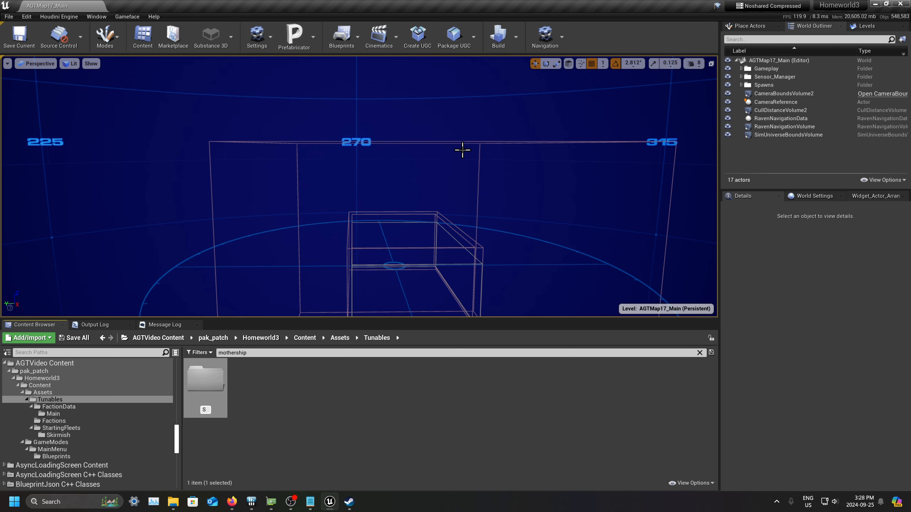
pyautogui.write('Ships')
pyautogui.press('Return')
# Copy SA_F01_Mothership01_PVP from the base game's Ships folder into AGTVideo's Tunables/Ships folder.
pyautogui.scroll(10, 141, 368)
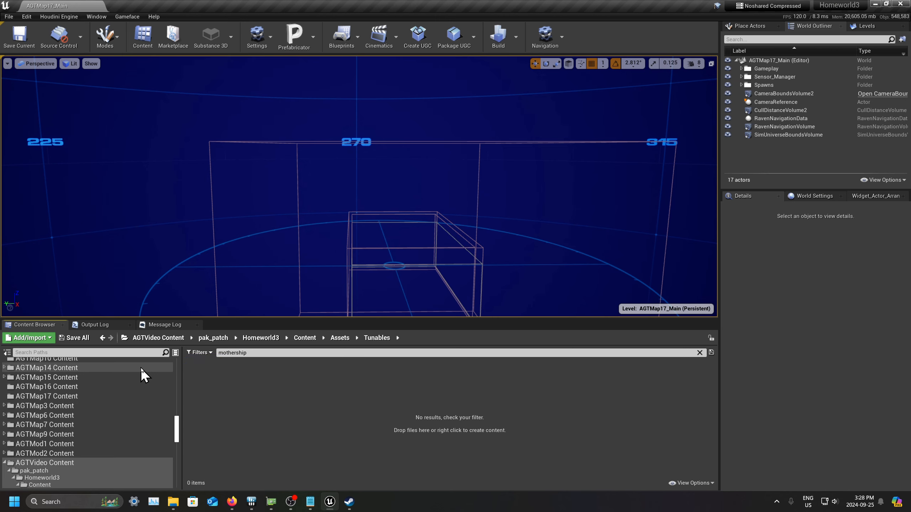
pyautogui.scroll(-10, 116, 405)
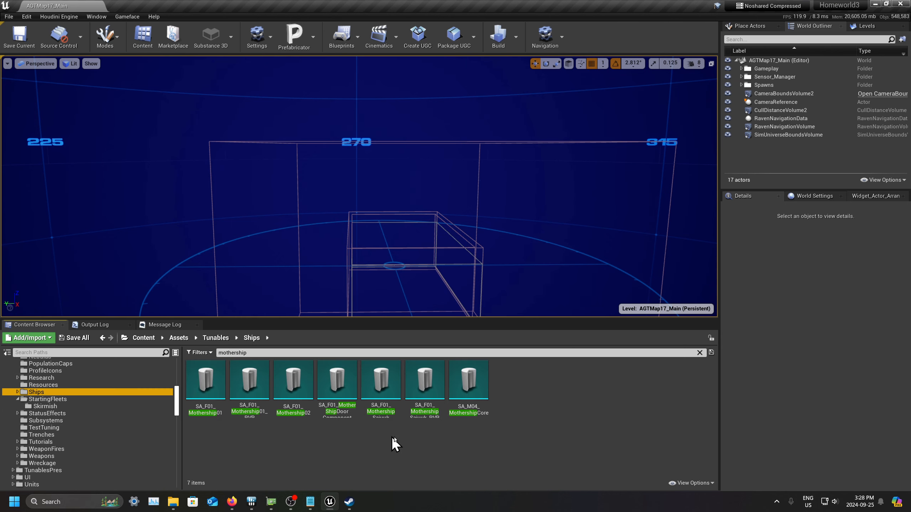
pyautogui.moveTo(249, 380); pyautogui.dragTo(94, 433)
pyautogui.scroll(-10, 101, 412)
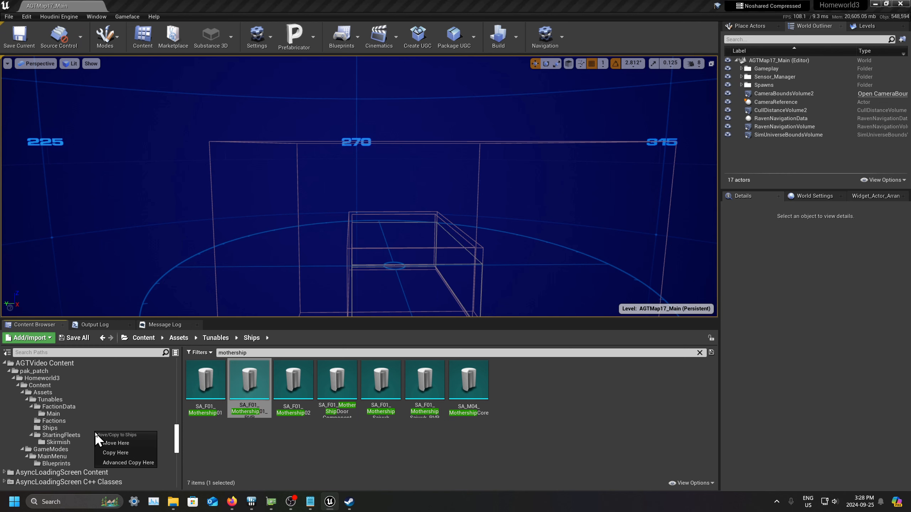
pyautogui.click(112, 453)
pyautogui.click(53, 427)
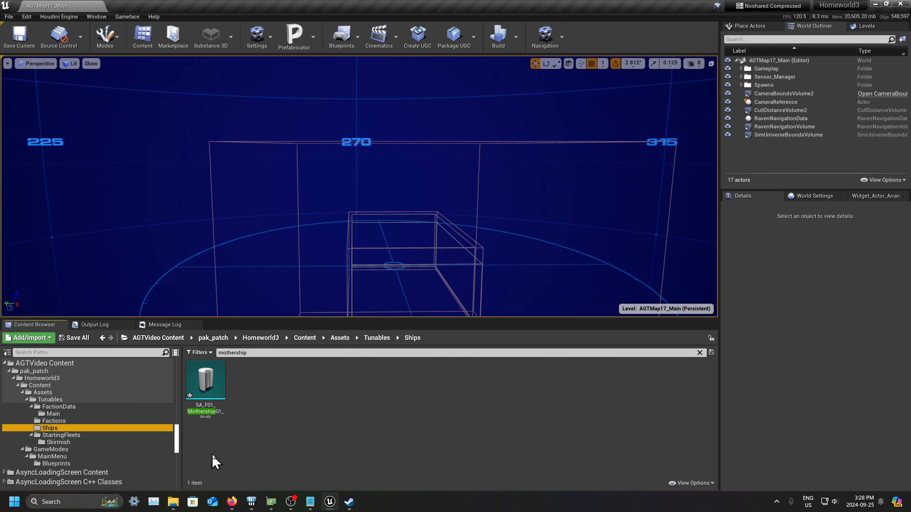
pyautogui.click(234, 457)
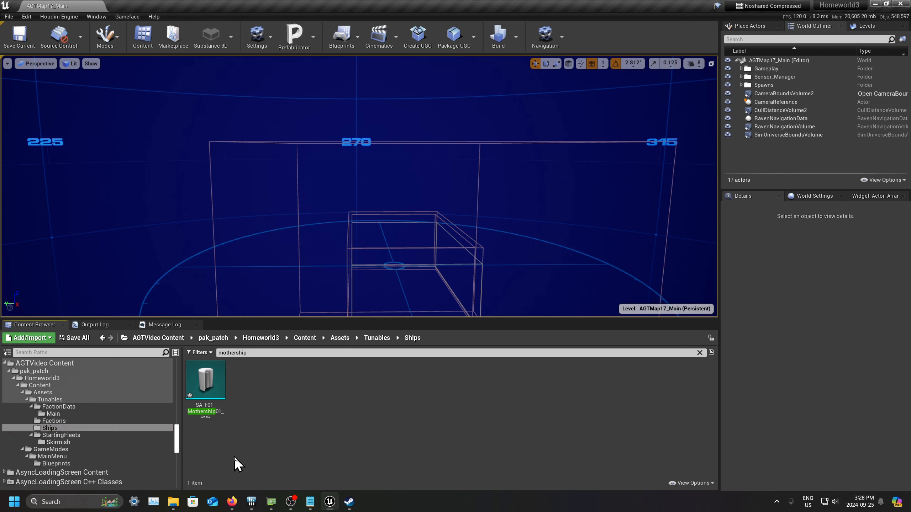
# Clear the asset search, then rename the copied mothership asset to SA_Video_Mothership01_PVP and save it.
pyautogui.click(701, 353)
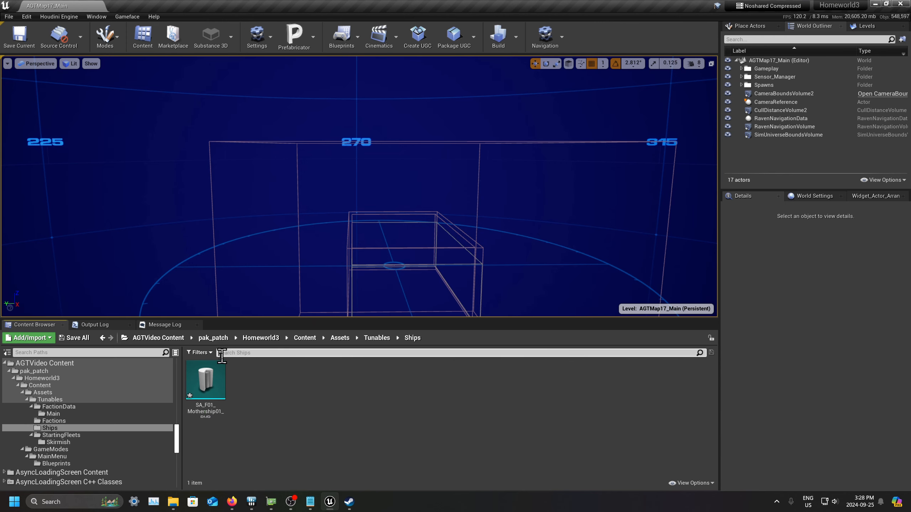
pyautogui.rightClick(215, 379)
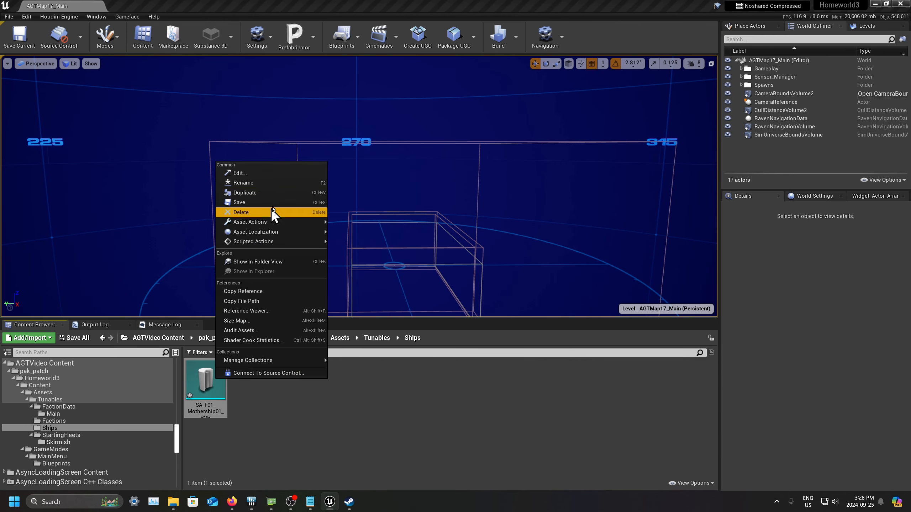
pyautogui.click(243, 182)
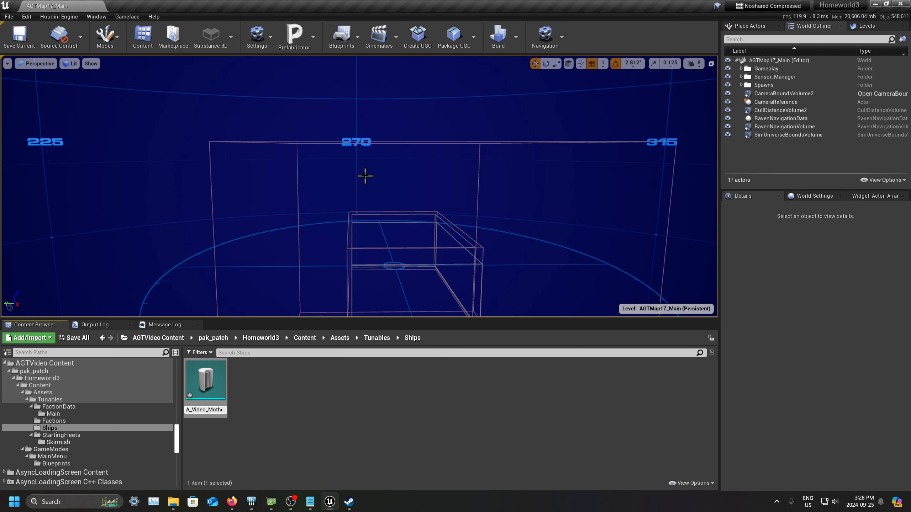
pyautogui.click(198, 399)
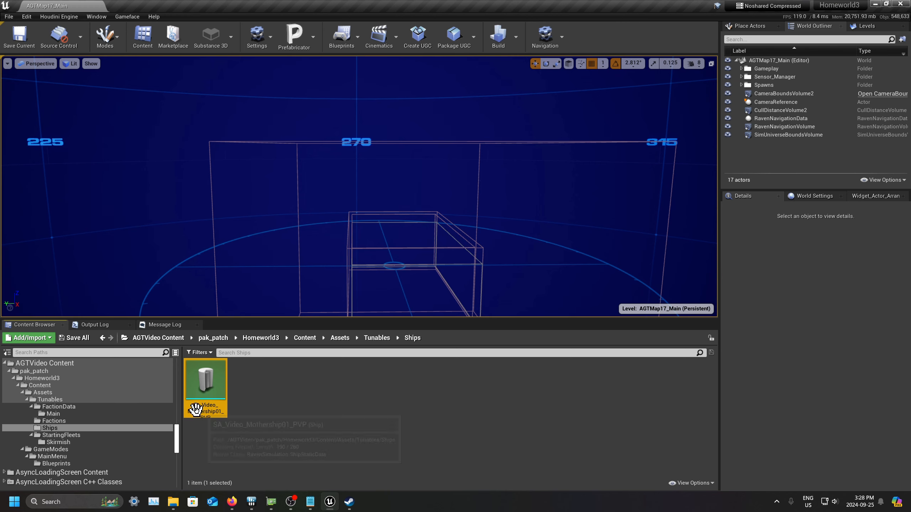
pyautogui.click(250, 419)
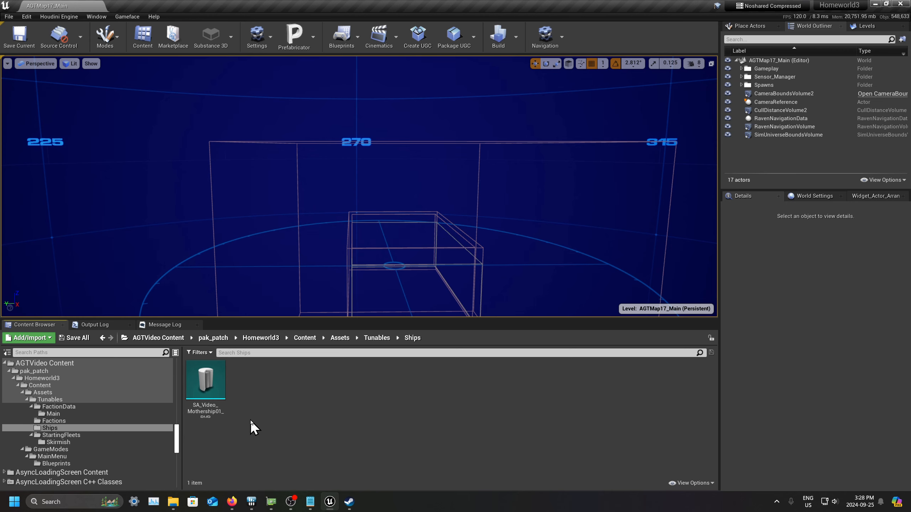
# Copy SA_Video_Mothership01_PVP from AGTVideo's Ships folder into the base game's Content/Assets/Tunables/Ships folder.
pyautogui.click(213, 394)
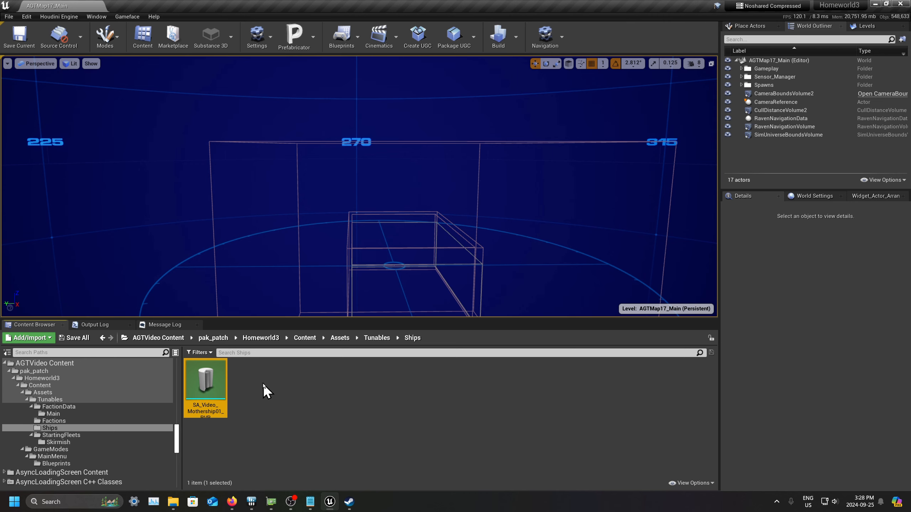
pyautogui.moveTo(202, 388); pyautogui.dragTo(121, 447)
pyautogui.scroll(-5, 148, 433)
pyautogui.scroll(-10, 148, 432)
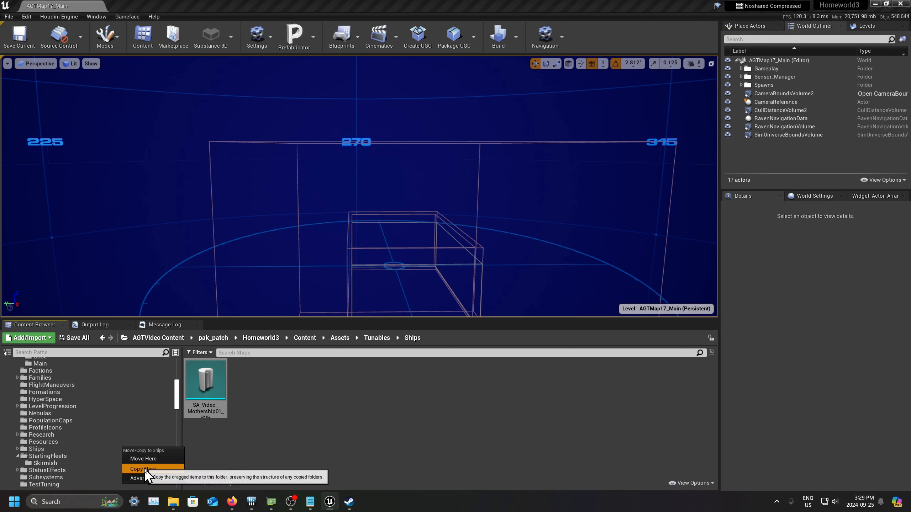
pyautogui.click(145, 469)
pyautogui.click(249, 416)
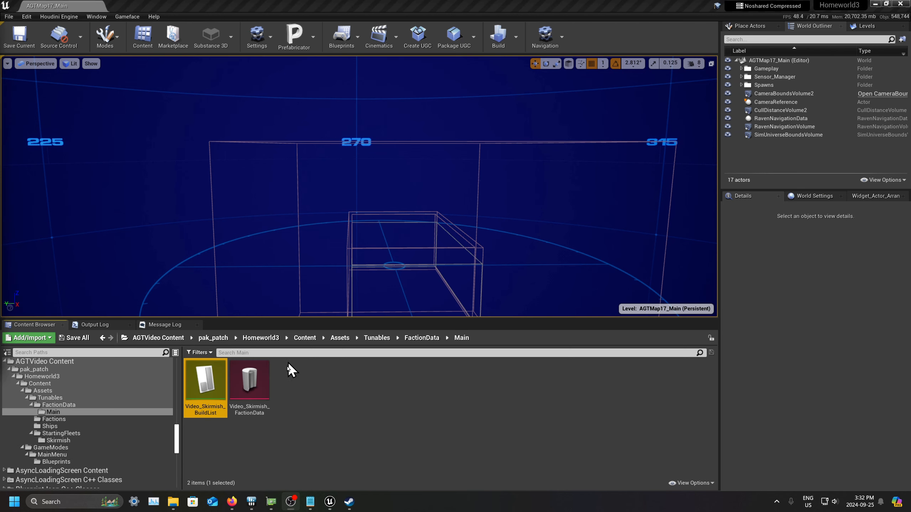
# In AGTVideo's Skirmish_Video_StartingFleet asset, set the Mother Ship Unit Type to the /Game/Assets/Tunables/Ships version of SA_Video_Mothership01_PVP.
pyautogui.click(291, 416)
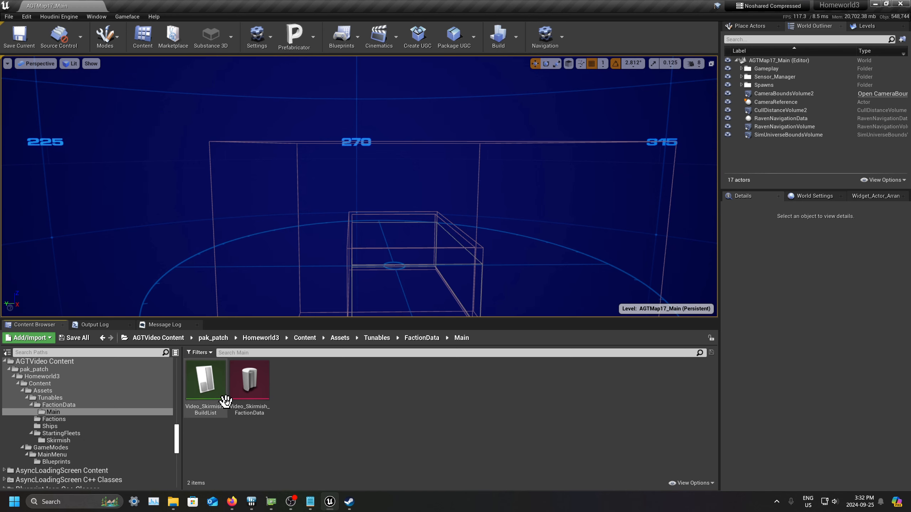
pyautogui.click(63, 440)
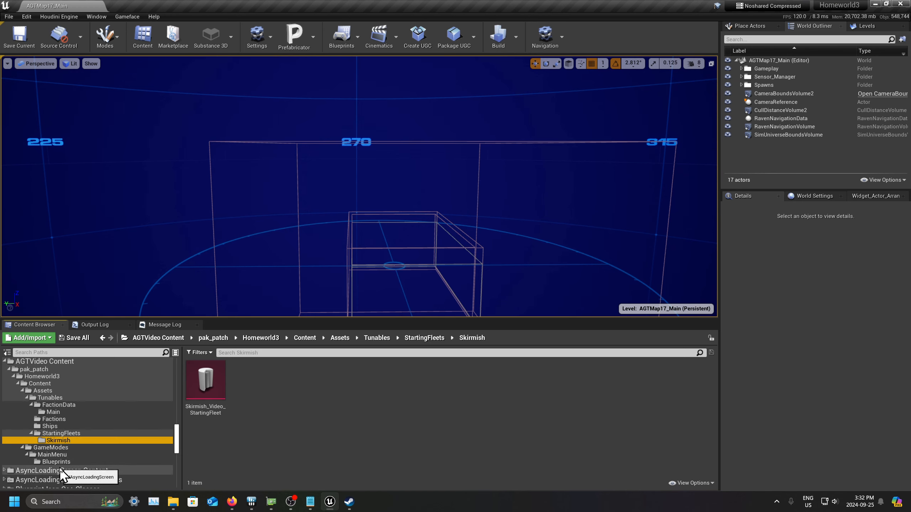
pyautogui.doubleClick(206, 380)
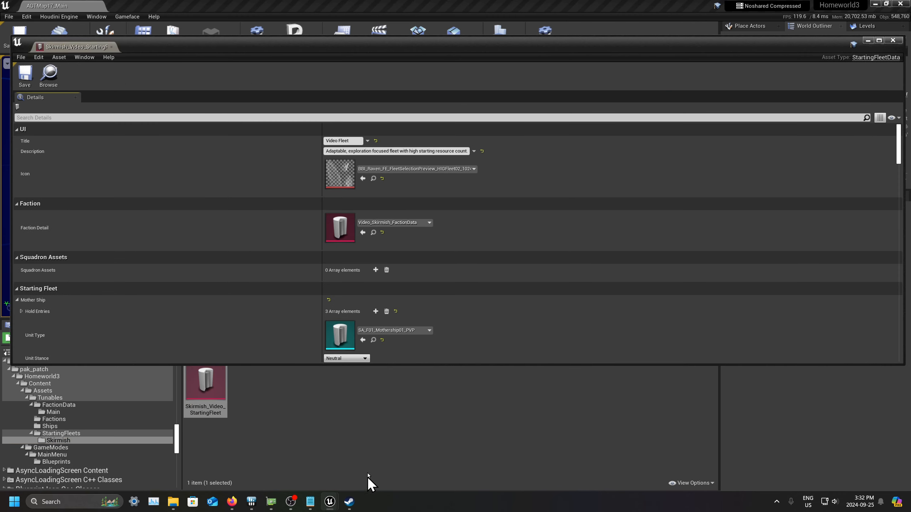
pyautogui.scroll(-1, 446, 323)
pyautogui.scroll(-1, 441, 322)
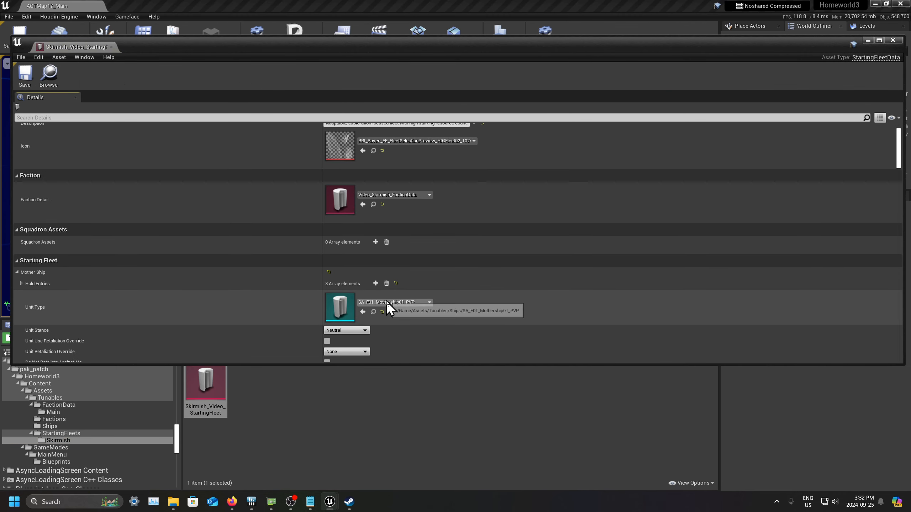
pyautogui.scroll(-1, 389, 297)
pyautogui.click(416, 259)
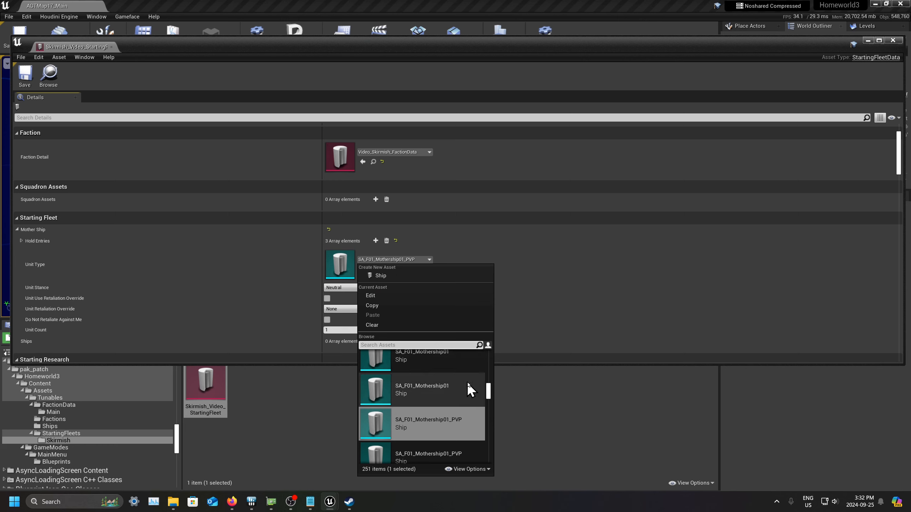
pyautogui.write('video')
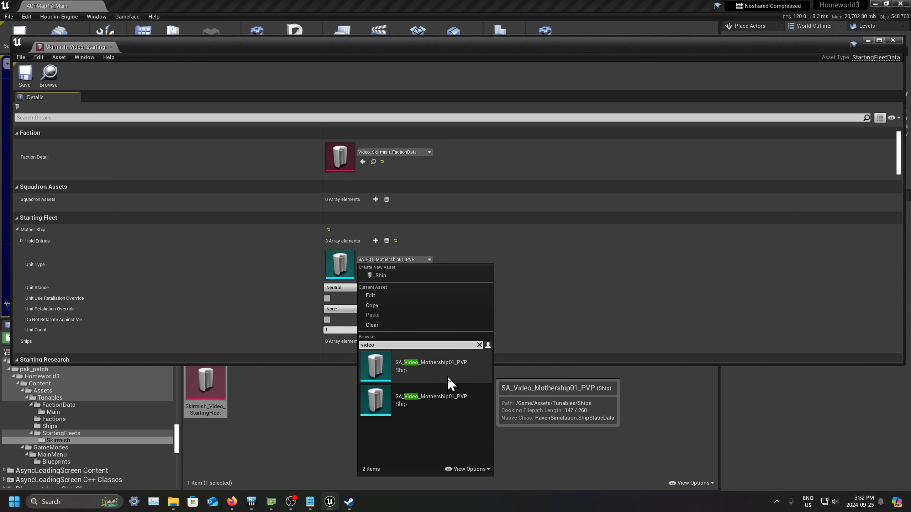
pyautogui.click(386, 368)
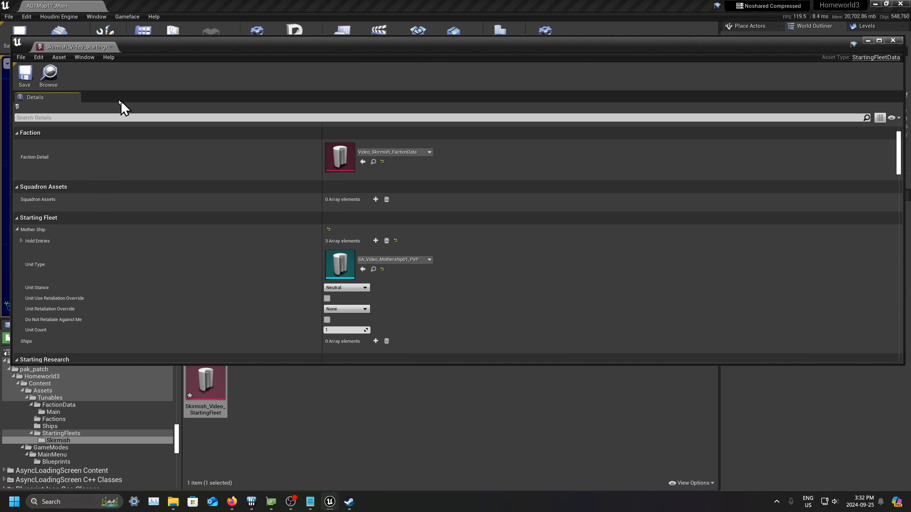
# Save the Skirmish_Video_StartingFleet asset and close its editor.
pyautogui.click(18, 77)
pyautogui.click(892, 40)
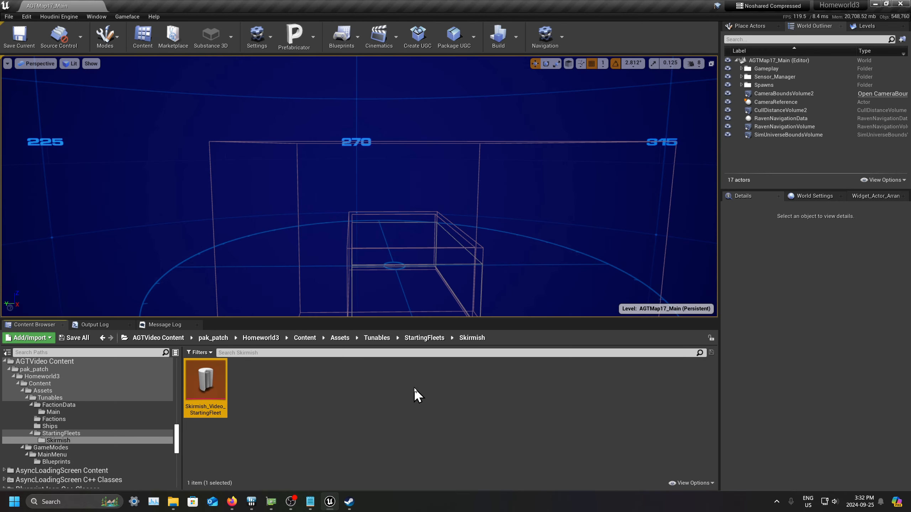
pyautogui.click(414, 387)
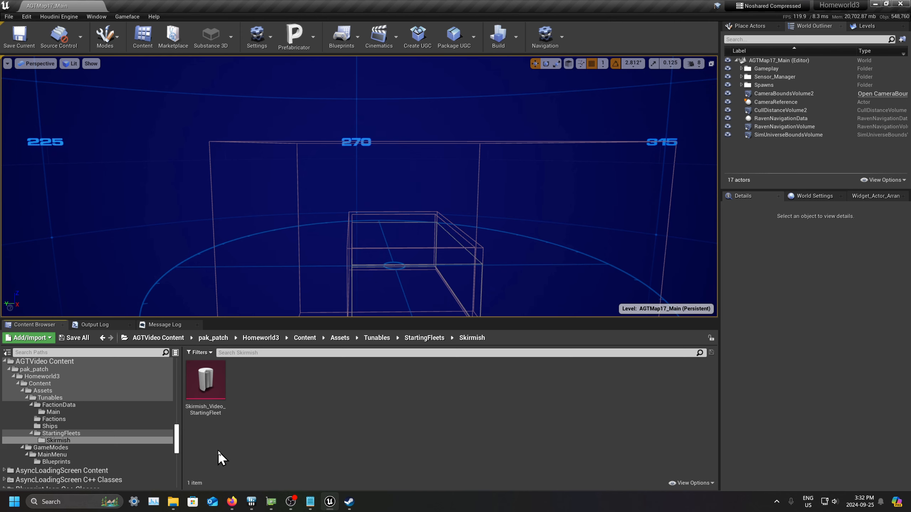
# Open SA_Video_Mothership01_PVP from AGTVideo's Ships folder and review its blueprint, model, animation and AI settings.
pyautogui.click(125, 425)
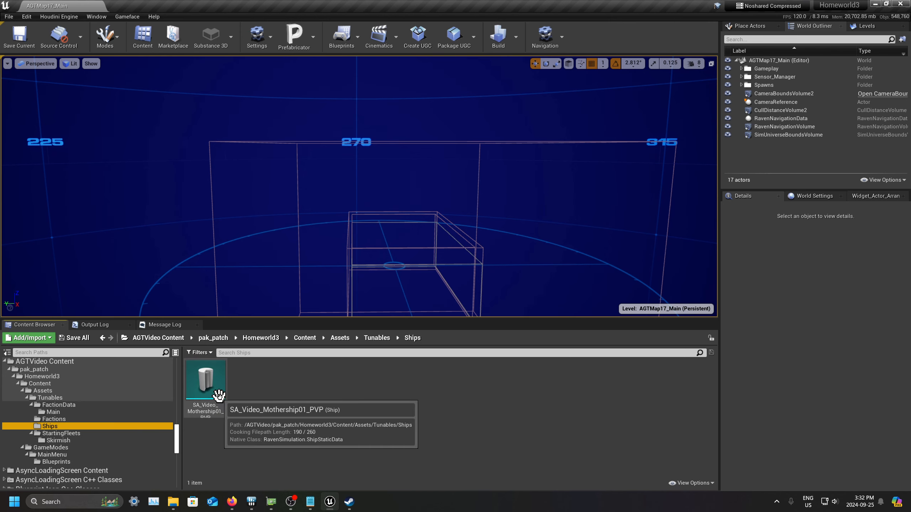
pyautogui.click(264, 429)
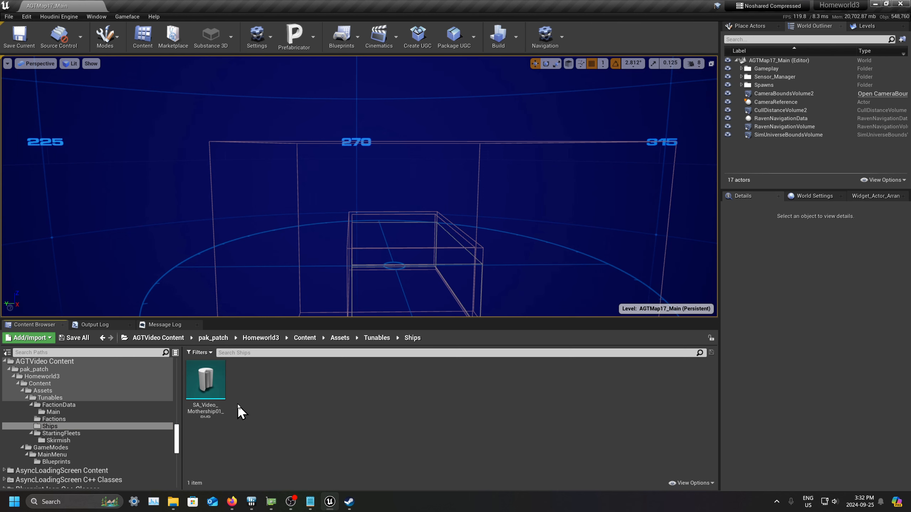
pyautogui.doubleClick(220, 377)
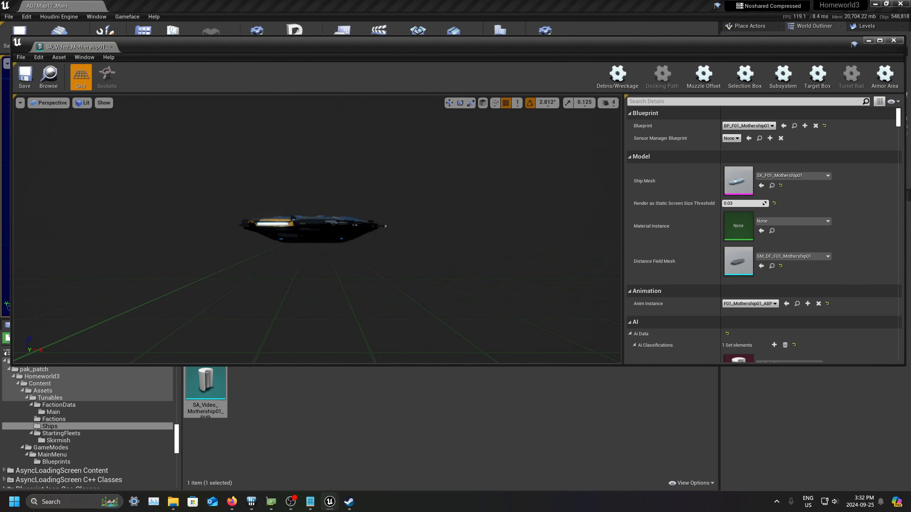
pyautogui.scroll(-3, 840, 226)
pyautogui.scroll(2, 846, 226)
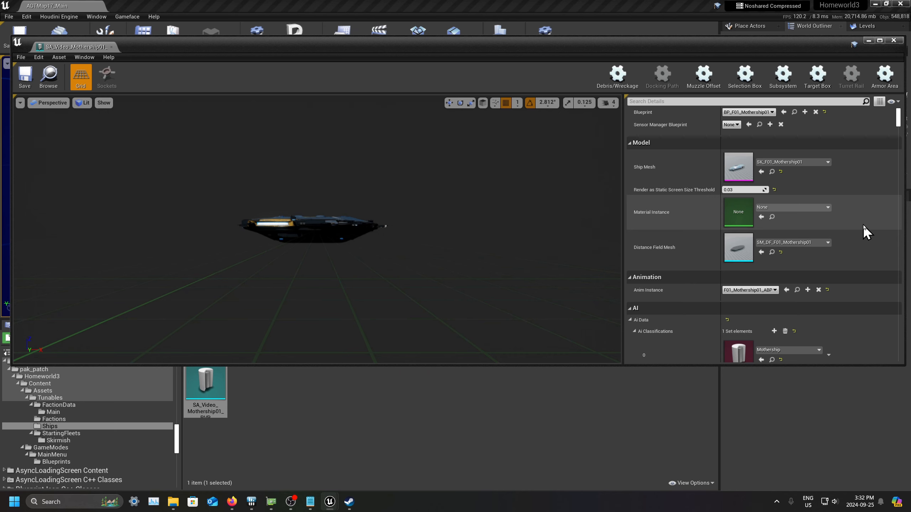
pyautogui.scroll(-1, 864, 223)
pyautogui.scroll(-1, 868, 221)
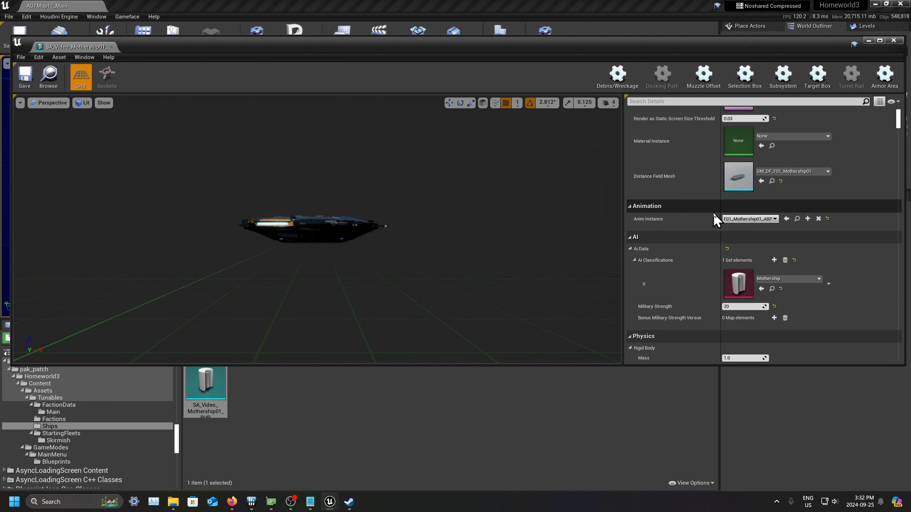
pyautogui.scroll(2, 713, 213)
pyautogui.scroll(-4, 713, 212)
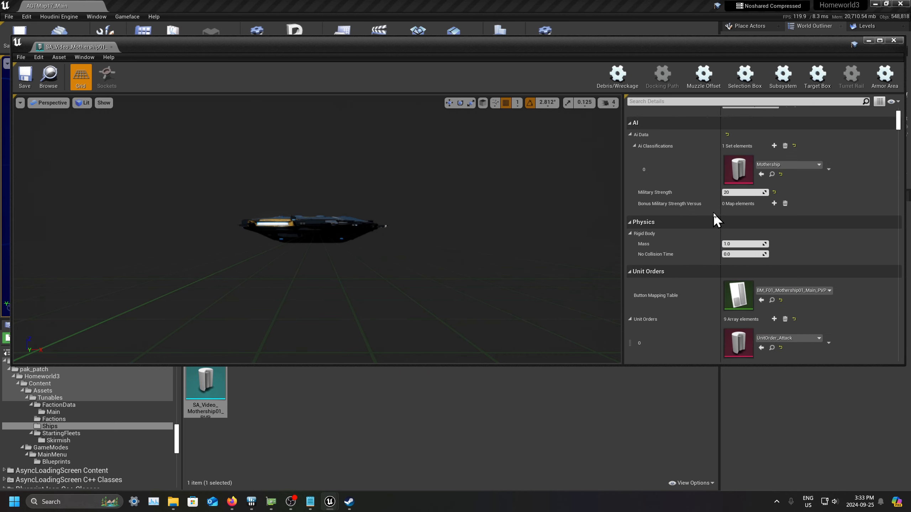
# Examine the mothership's button mapping table, unit orders and Vitals data table reference, then close its editor.
pyautogui.scroll(-1, 730, 279)
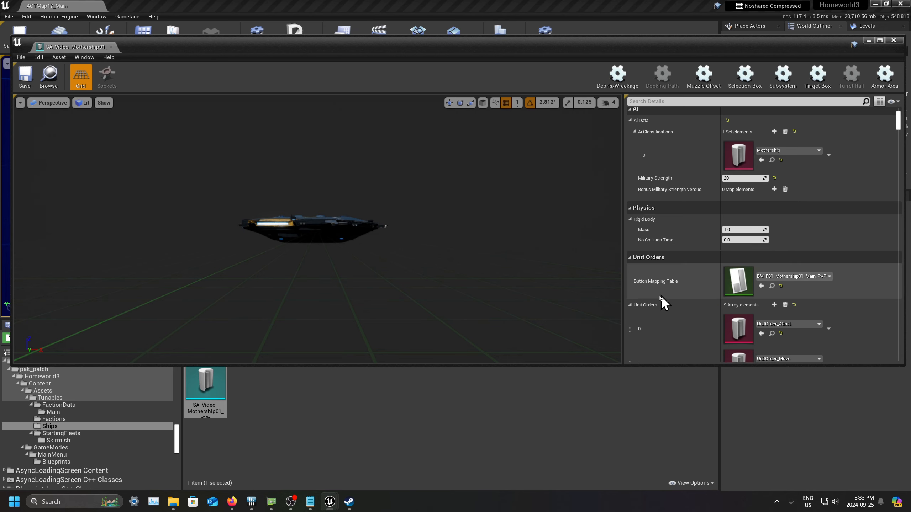
pyautogui.scroll(-2, 661, 296)
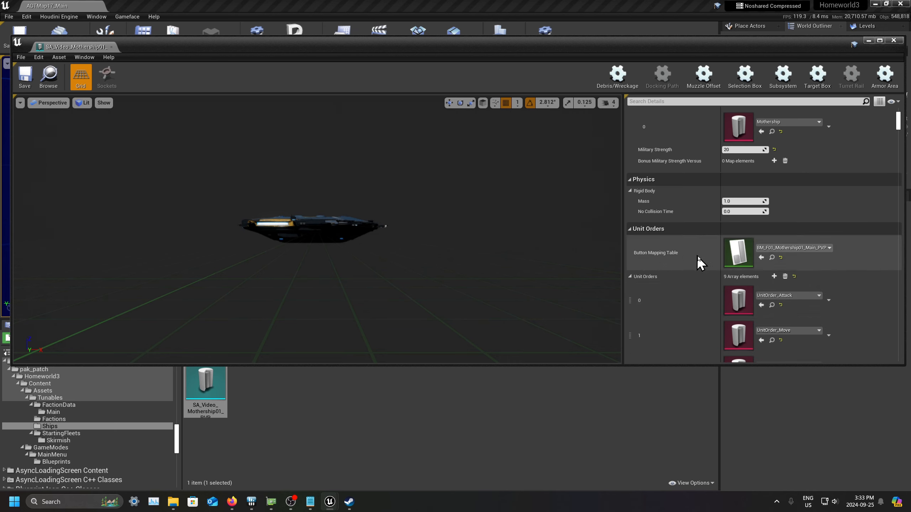
pyautogui.scroll(-4, 696, 263)
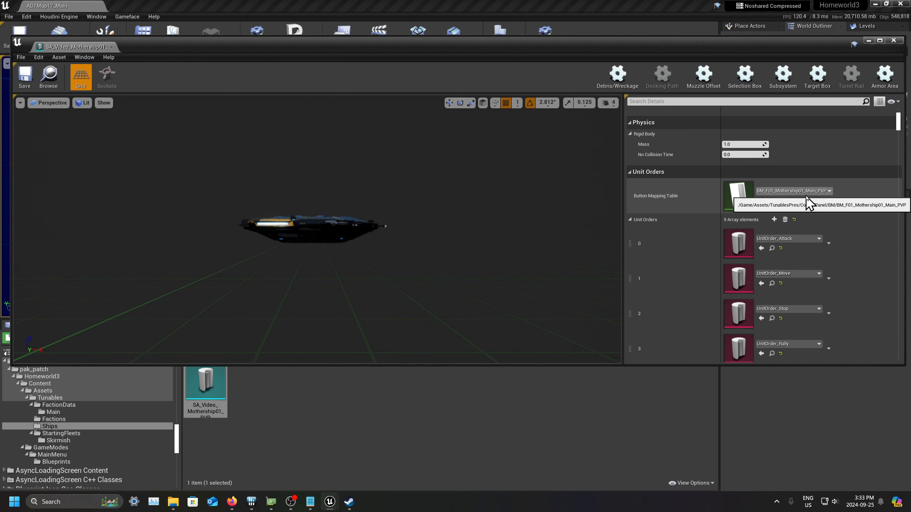
pyautogui.scroll(-4, 674, 190)
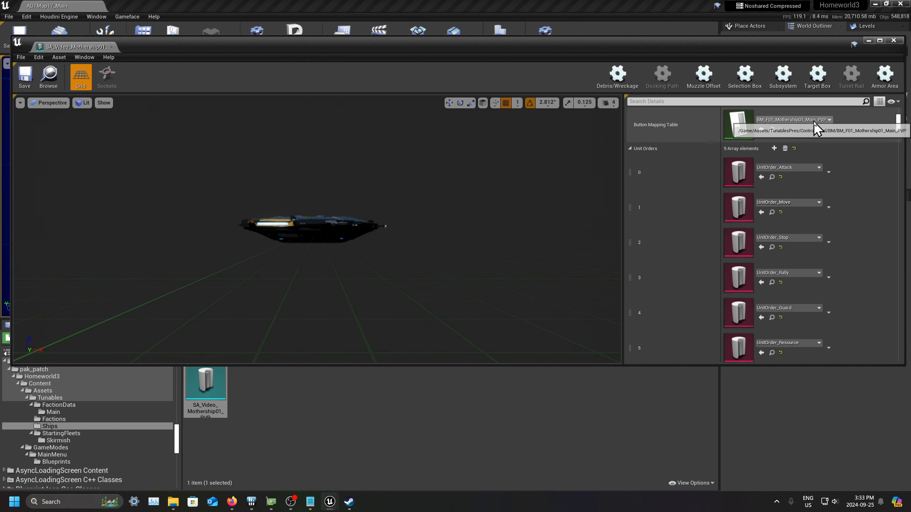
pyautogui.scroll(-5, 636, 142)
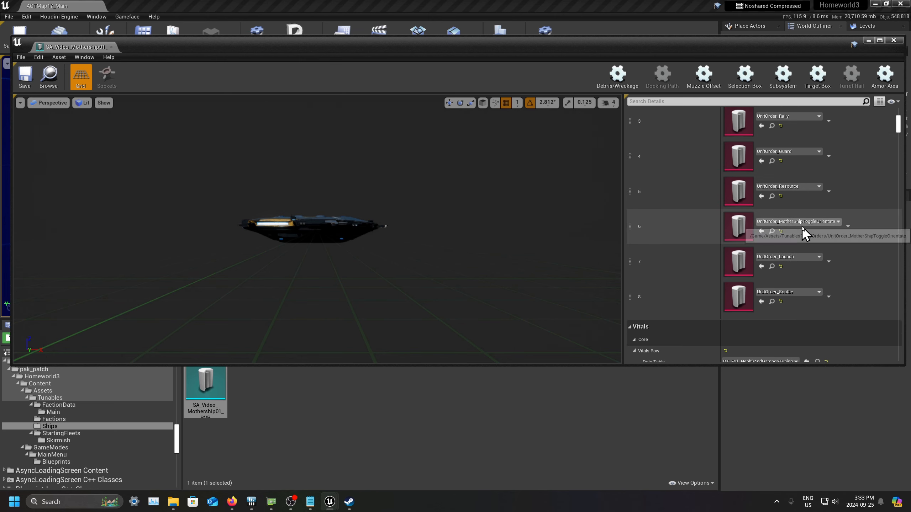
pyautogui.scroll(-8, 802, 226)
pyautogui.scroll(-3, 681, 276)
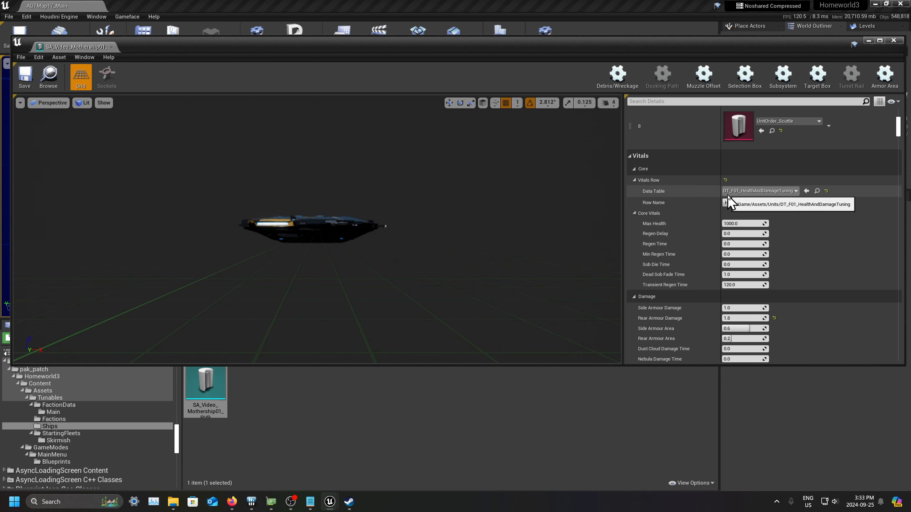
pyautogui.scroll(-5, 799, 221)
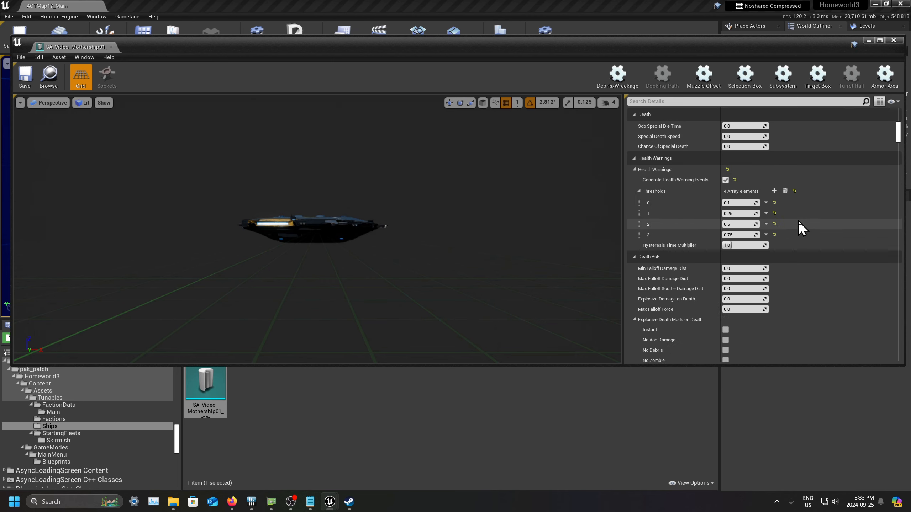
pyautogui.scroll(10, 799, 221)
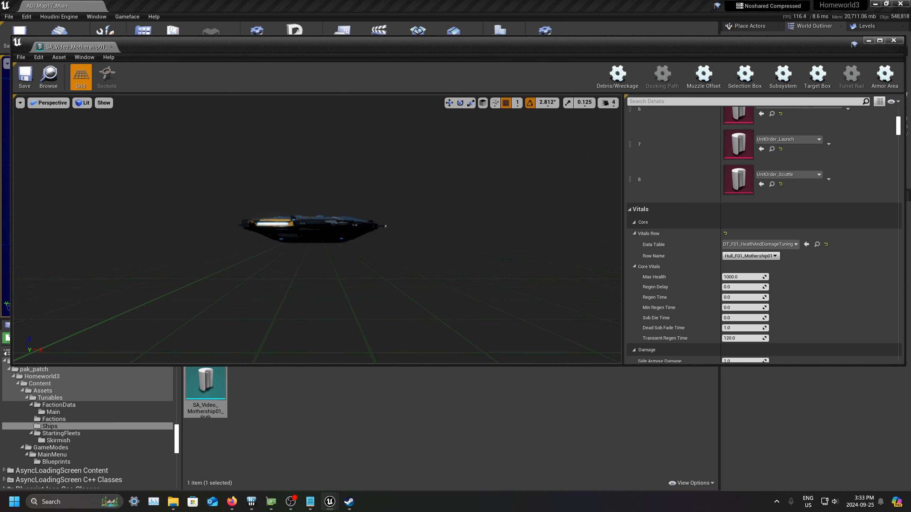
pyautogui.click(358, 383)
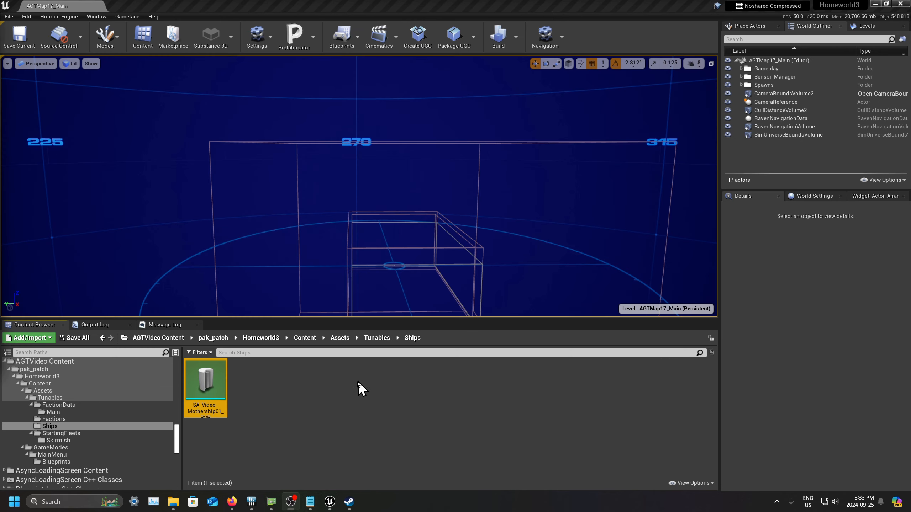
# Open the base game's Content/Assets/Units folder and locate the DT_F01 tuning data tables.
pyautogui.scroll(20, 84, 425)
pyautogui.scroll(-10, 82, 425)
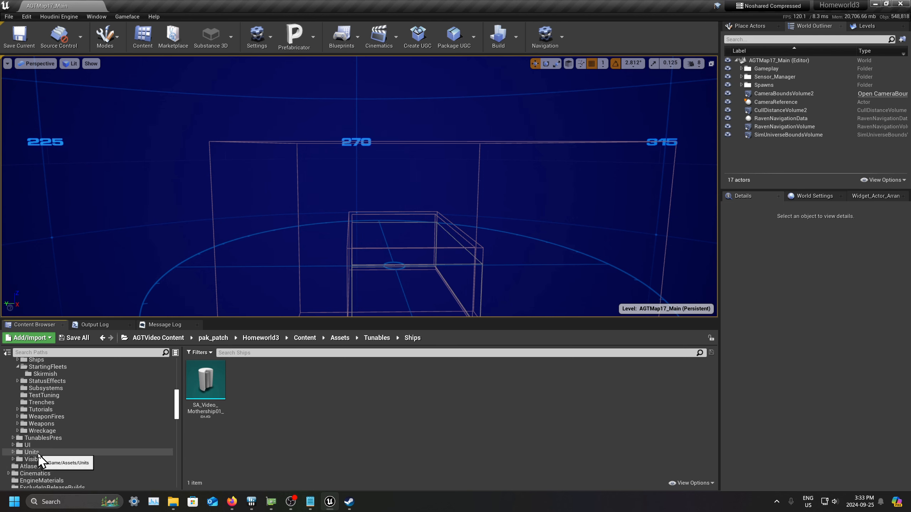
pyautogui.click(36, 452)
pyautogui.scroll(4, 110, 413)
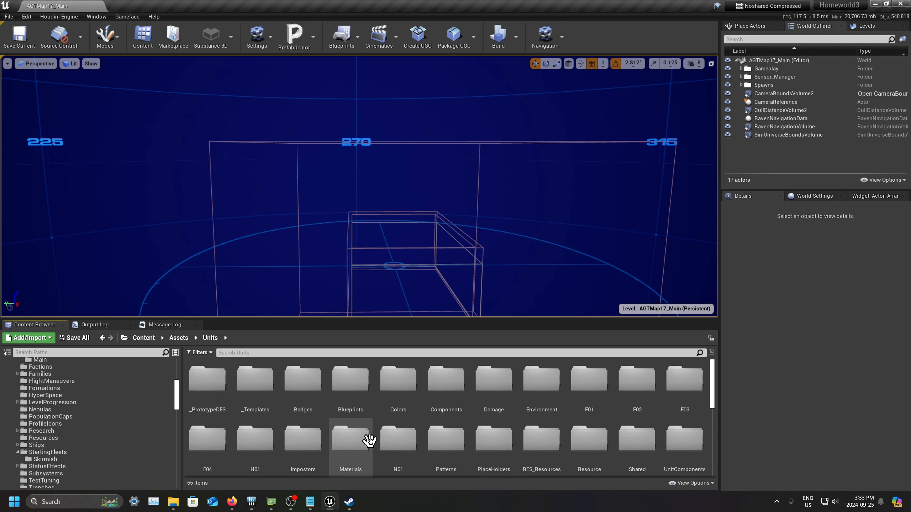
pyautogui.scroll(-5, 401, 438)
pyautogui.scroll(-2, 579, 438)
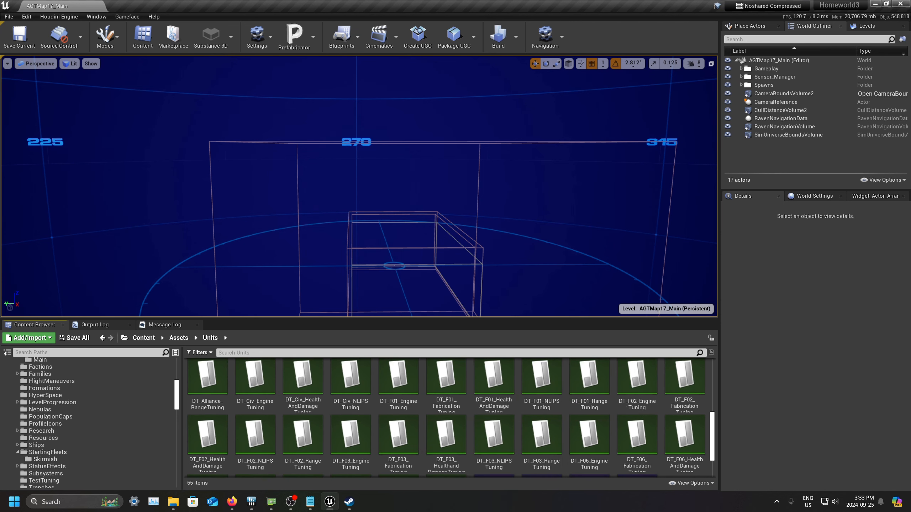
pyautogui.click(400, 391)
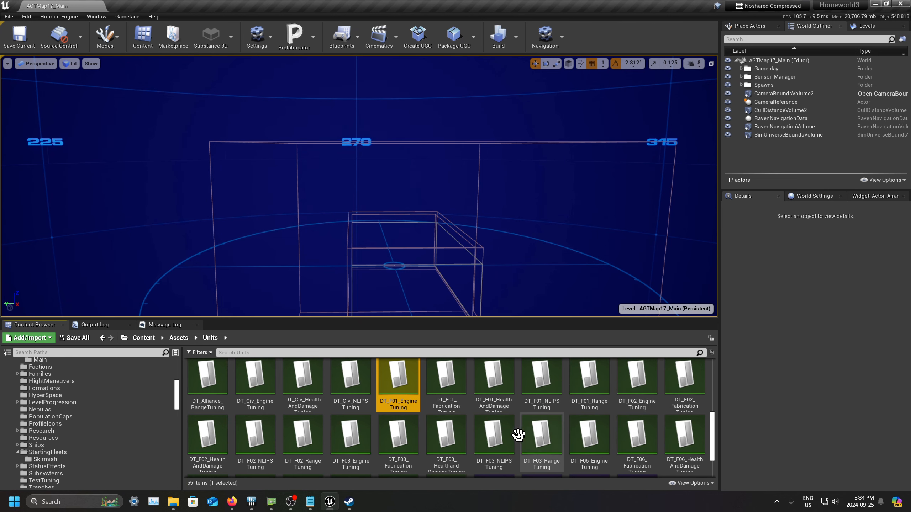
pyautogui.click(493, 398)
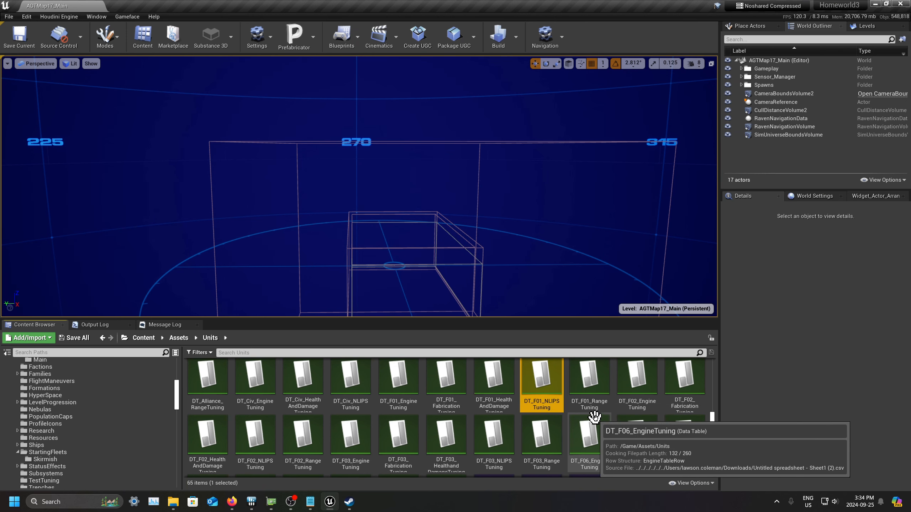
pyautogui.click(592, 429)
pyautogui.click(598, 409)
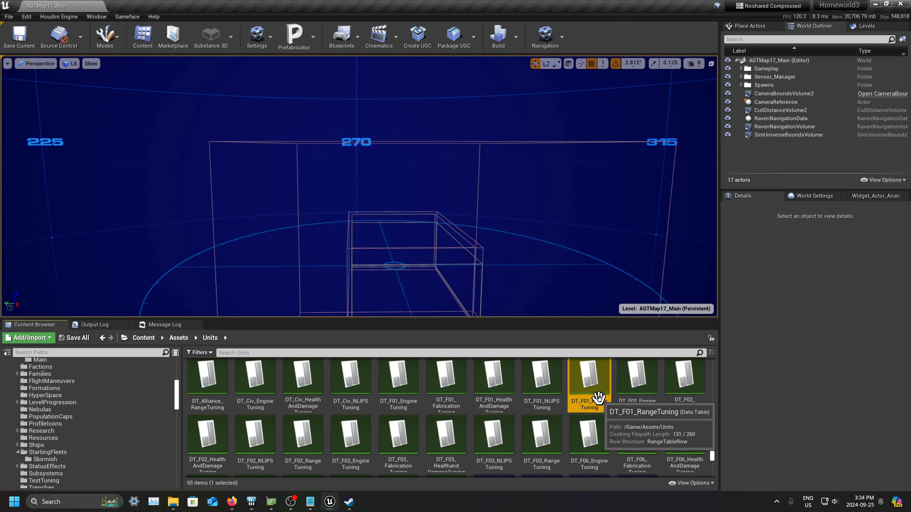
pyautogui.keyDown('shift'); pyautogui.click(419, 379); pyautogui.keyUp('shift')
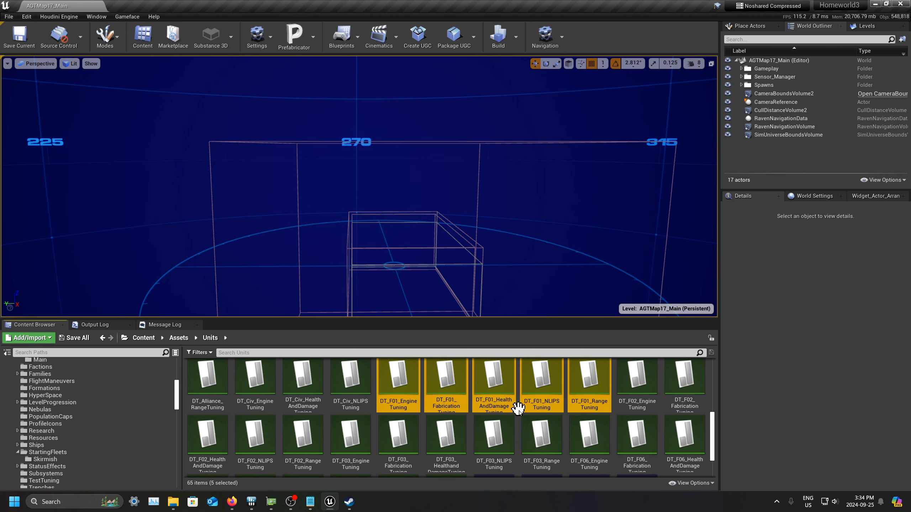
pyautogui.moveTo(518, 407); pyautogui.dragTo(454, 404)
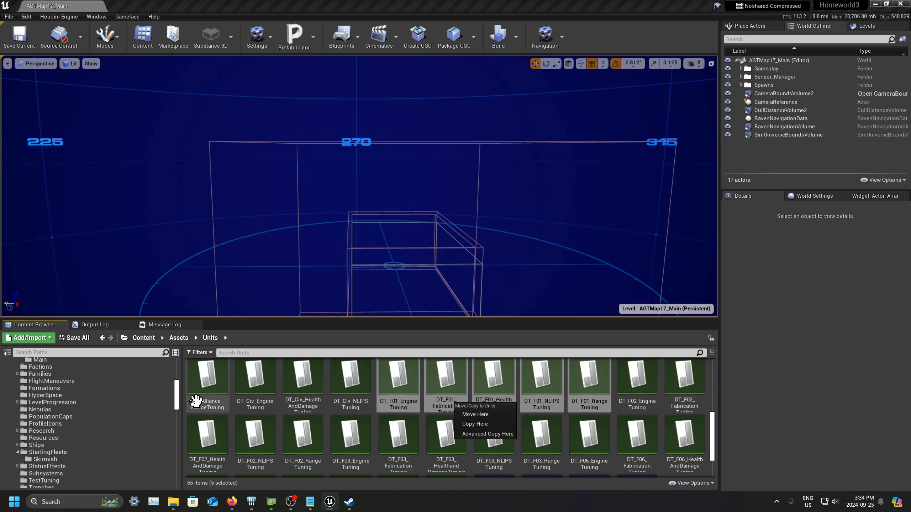
# Create a folder named Units inside AGTVideo's pak_patch/Homeworld3/Content/Assets folder.
pyautogui.scroll(-10, 143, 412)
pyautogui.scroll(-10, 79, 428)
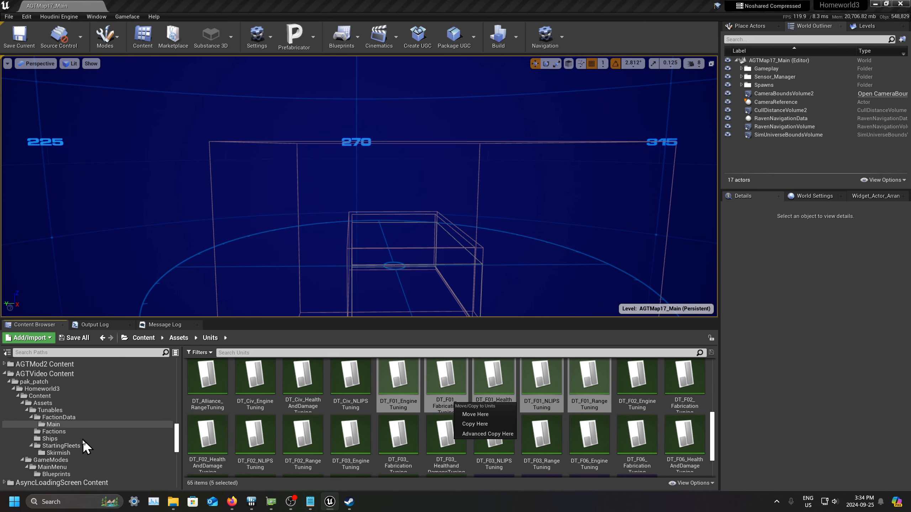
pyautogui.click(57, 417)
pyautogui.rightClick(60, 418)
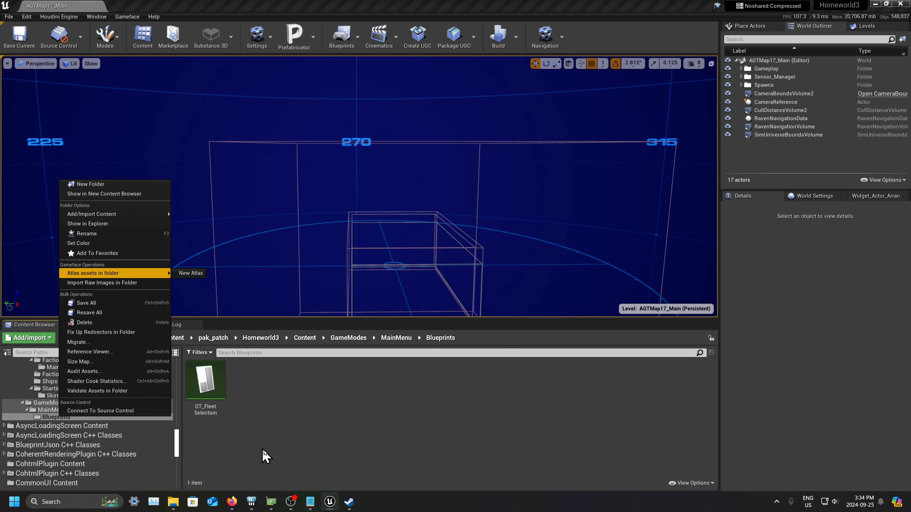
pyautogui.scroll(4, 67, 389)
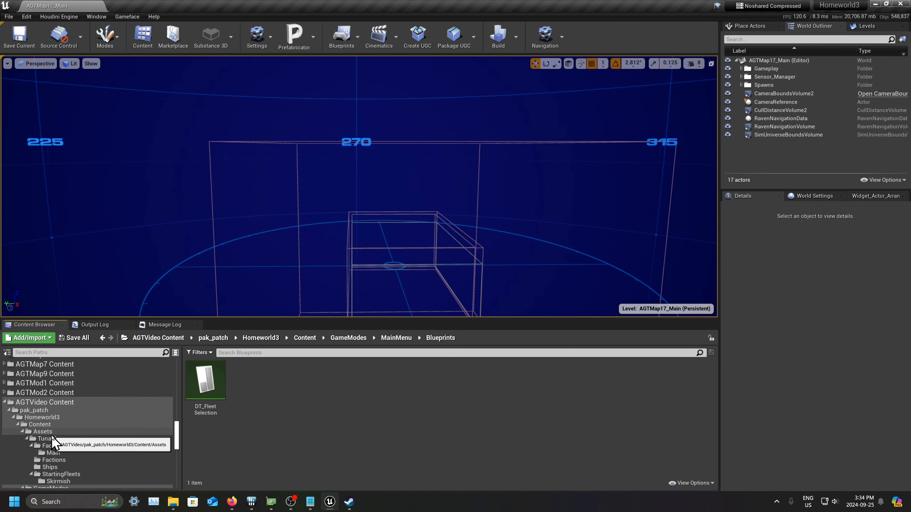
pyautogui.click(43, 431)
pyautogui.rightClick(256, 438)
pyautogui.click(307, 143)
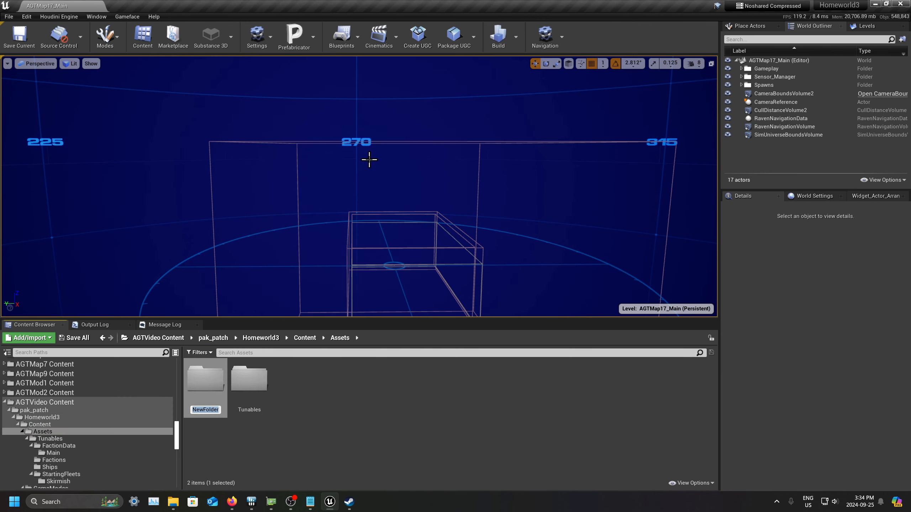
pyautogui.write('Units')
pyautogui.press('Return')
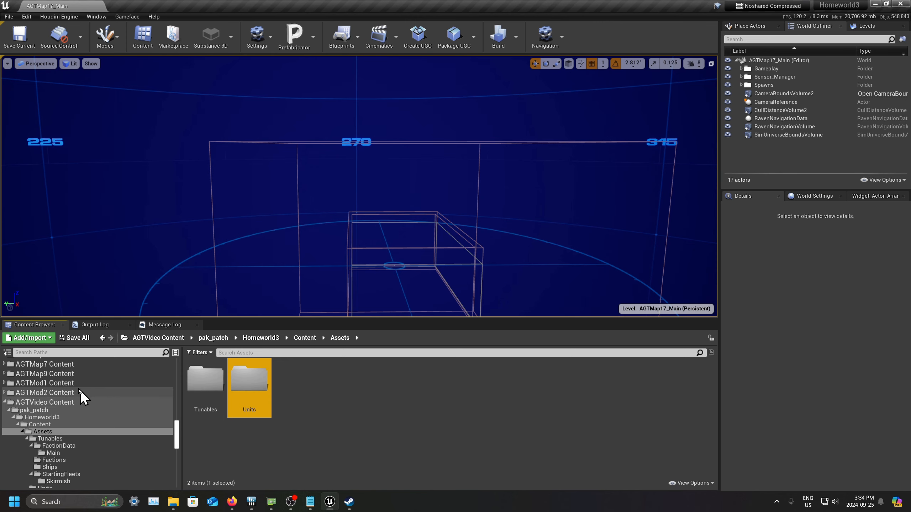
# Copy the base game's DT_F01 Engine, Fabrication, HealthAndDamage, NLIPS and Range tuning tables into AGTVideo's Units folder and open that folder.
pyautogui.scroll(12, 78, 398)
pyautogui.scroll(-8, 76, 403)
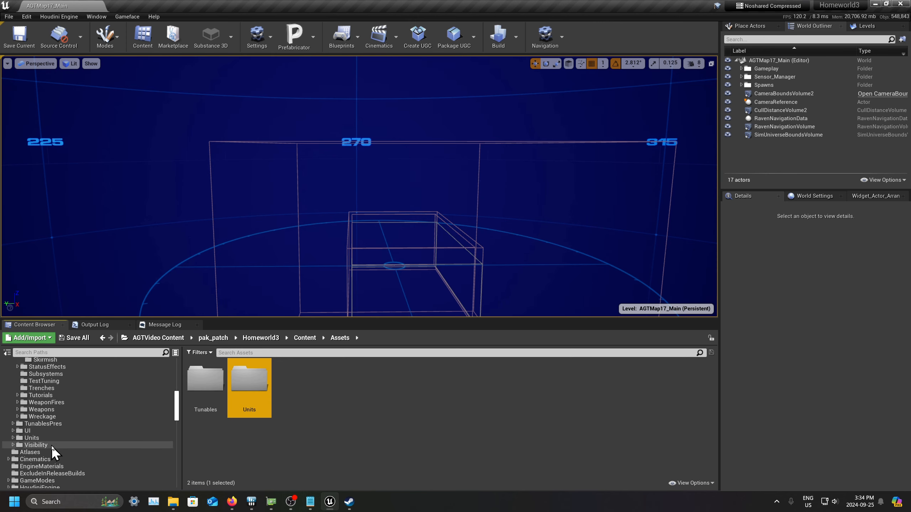
pyautogui.click(32, 437)
pyautogui.scroll(-5, 397, 447)
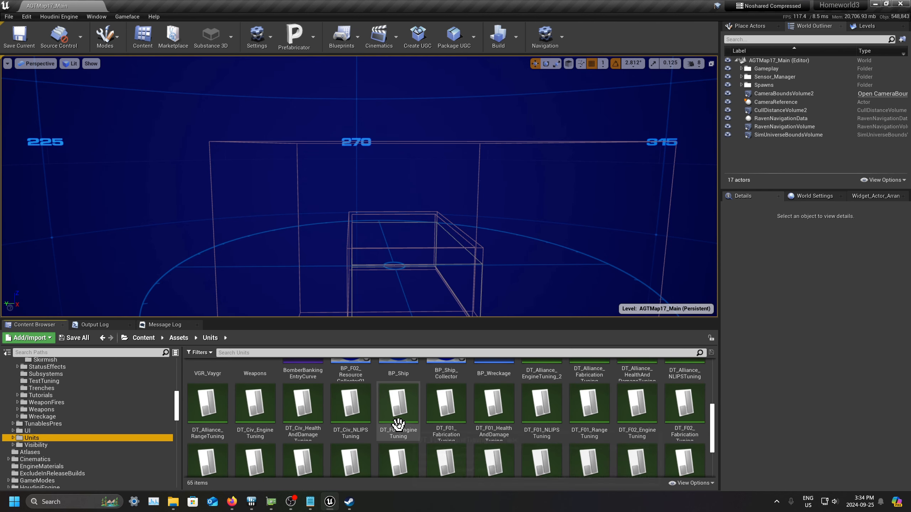
pyautogui.click(400, 406)
pyautogui.keyDown('shift'); pyautogui.click(606, 403); pyautogui.keyUp('shift')
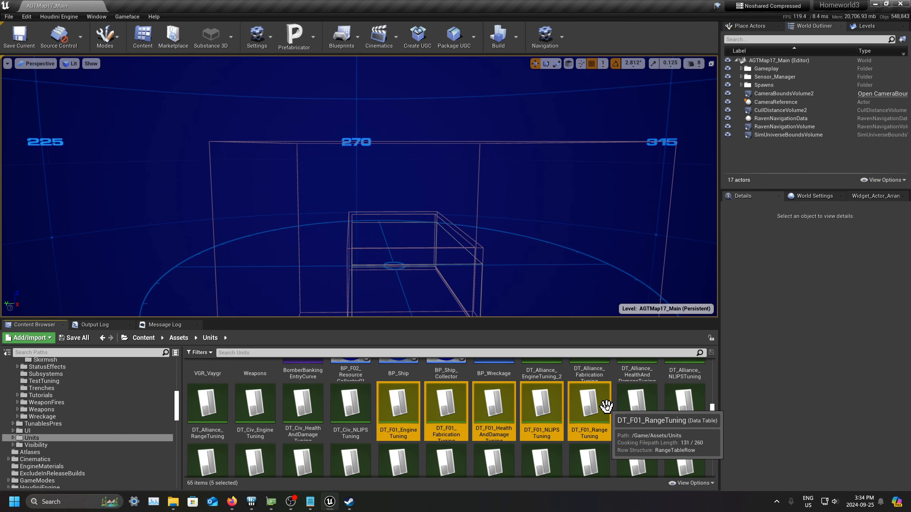
pyautogui.moveTo(589, 401); pyautogui.dragTo(56, 431)
pyautogui.scroll(3, 81, 411)
pyautogui.click(65, 449)
pyautogui.click(51, 431)
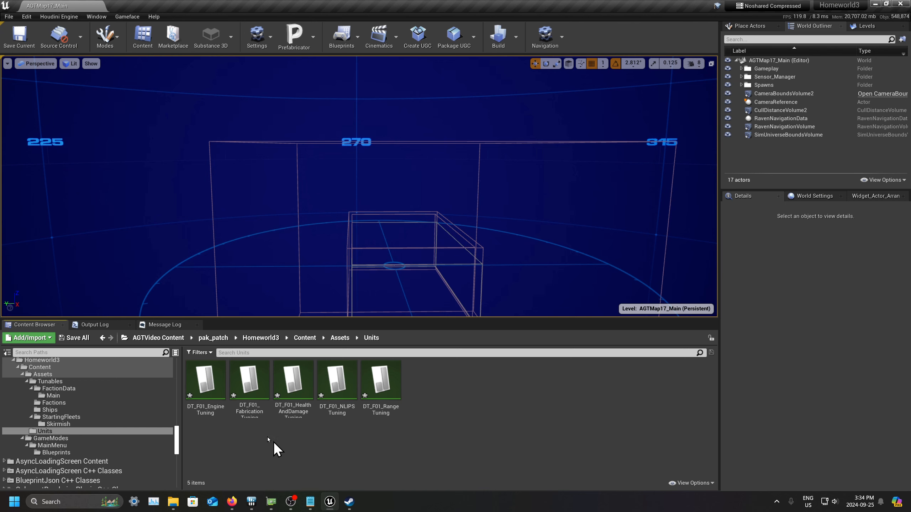
# Rename the DT_F01_EngineTuning table in AGTVideo's Units folder to DT_Video_EngineTuning.
pyautogui.click(221, 386)
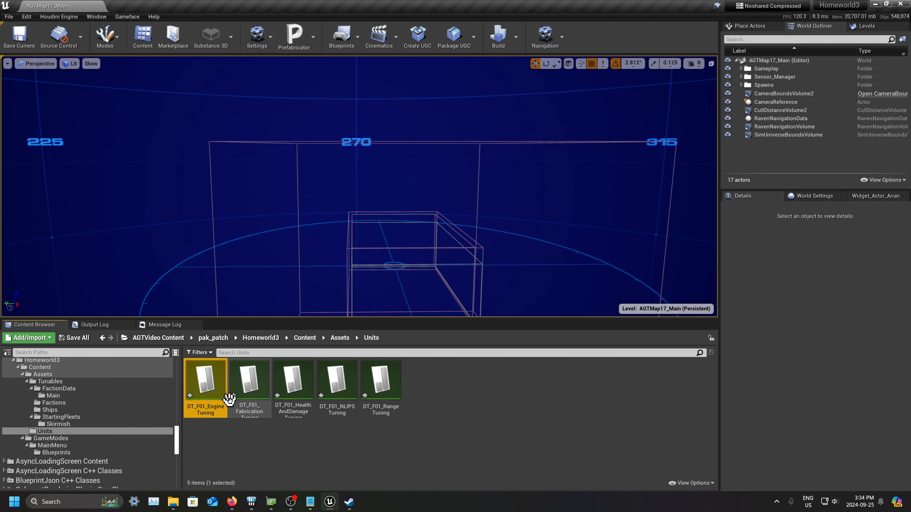
pyautogui.rightClick(222, 386)
pyautogui.press('F2')
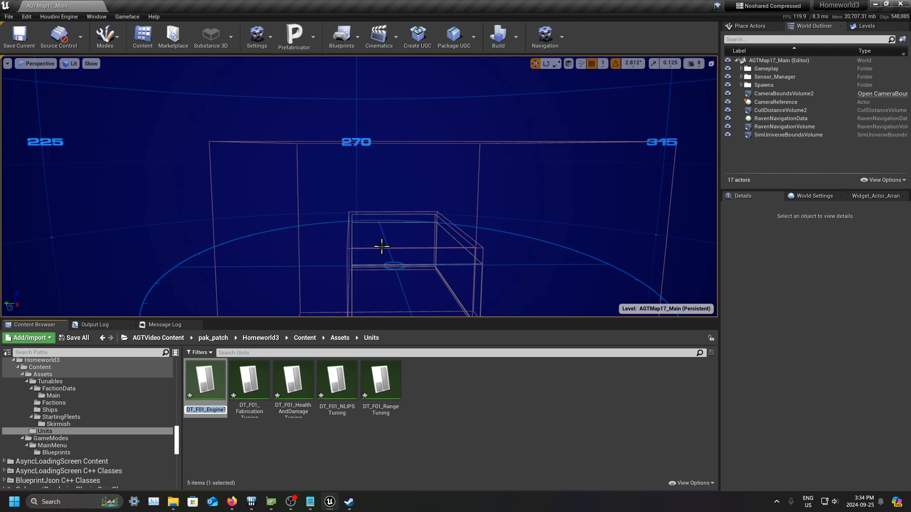
pyautogui.press('Home')
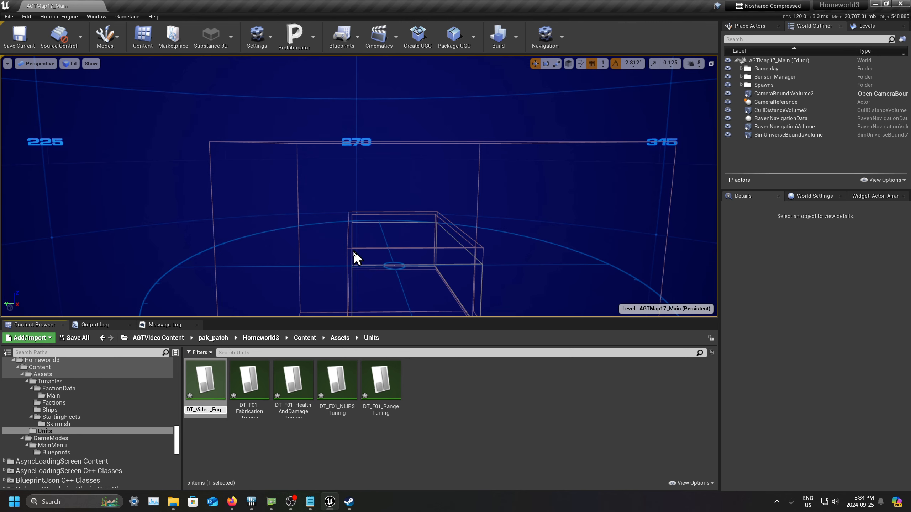
pyautogui.press('Return')
pyautogui.rightClick(211, 402)
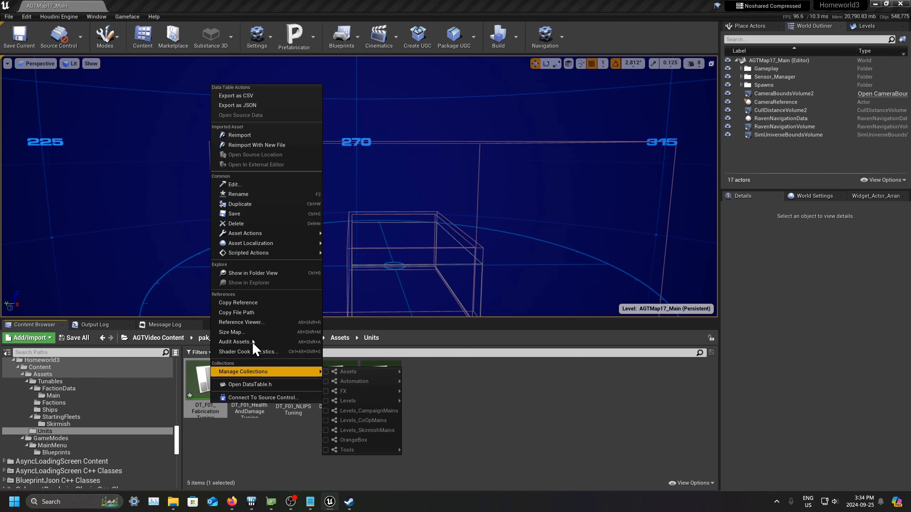
pyautogui.click(345, 471)
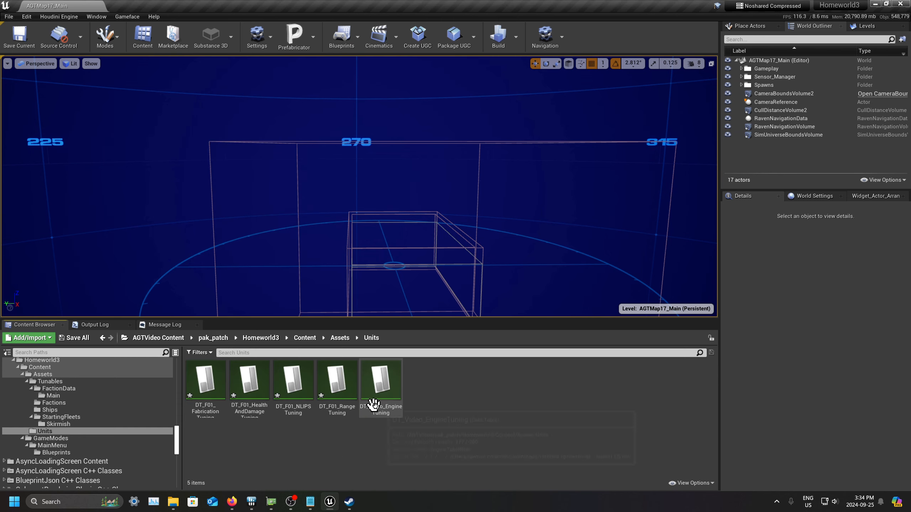
# Open the SA_Video_Mothership01 asset from the Ships folder, examine its Vitals data table and row name options, then close its editor.
pyautogui.moveTo(311, 501)
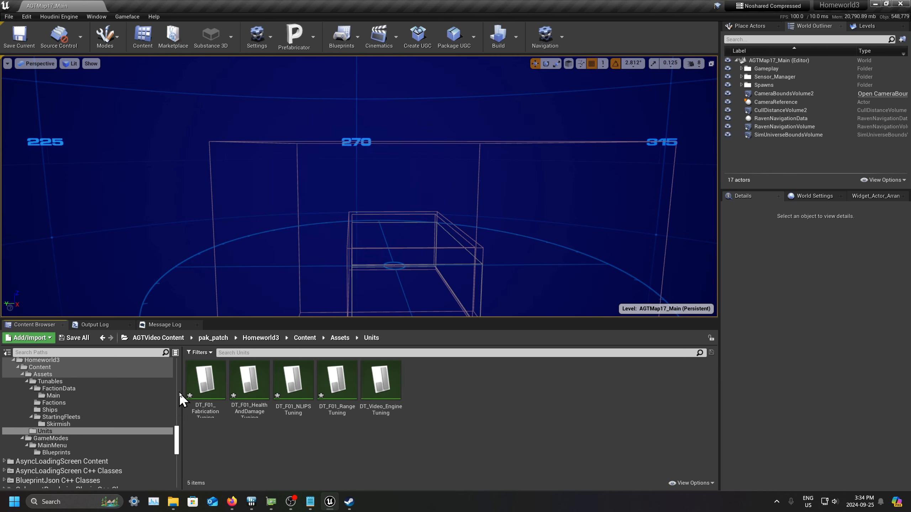
pyautogui.click(88, 411)
pyautogui.doubleClick(213, 385)
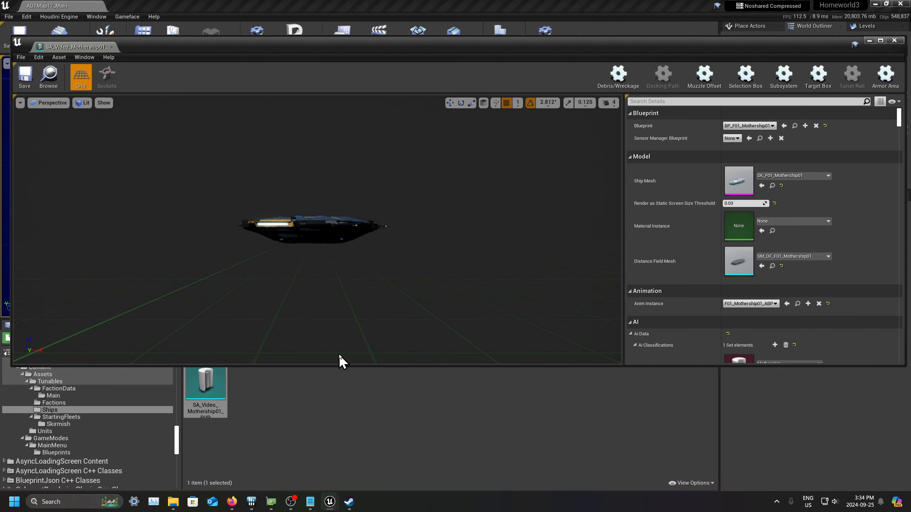
pyautogui.scroll(3, 726, 293)
pyautogui.scroll(-10, 726, 294)
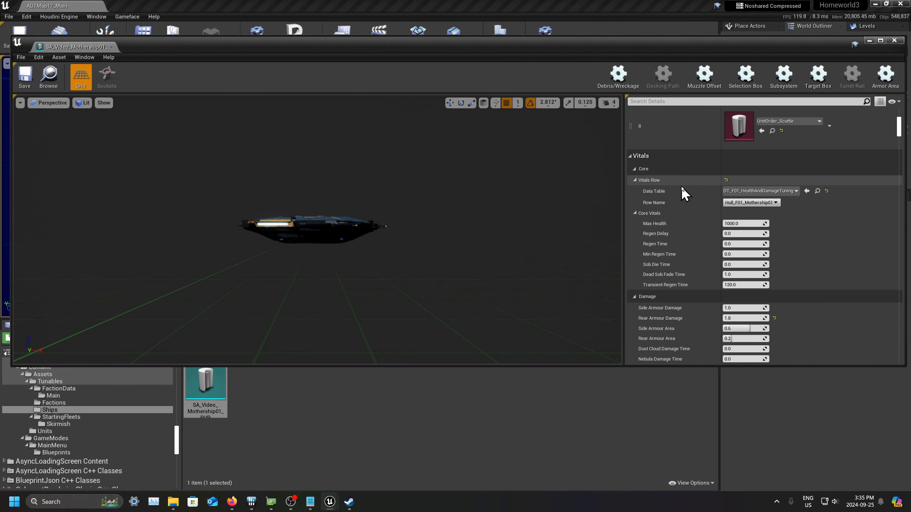
pyautogui.click(795, 191)
pyautogui.click(796, 192)
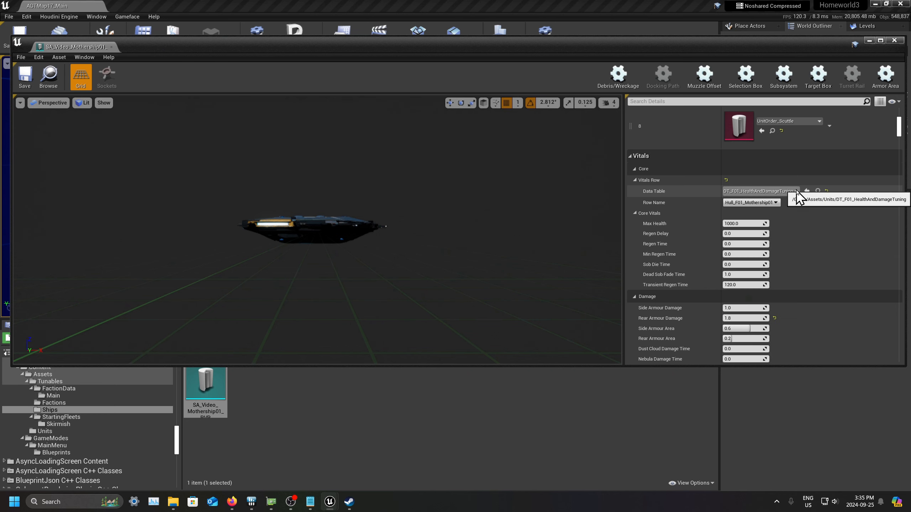
pyautogui.click(771, 202)
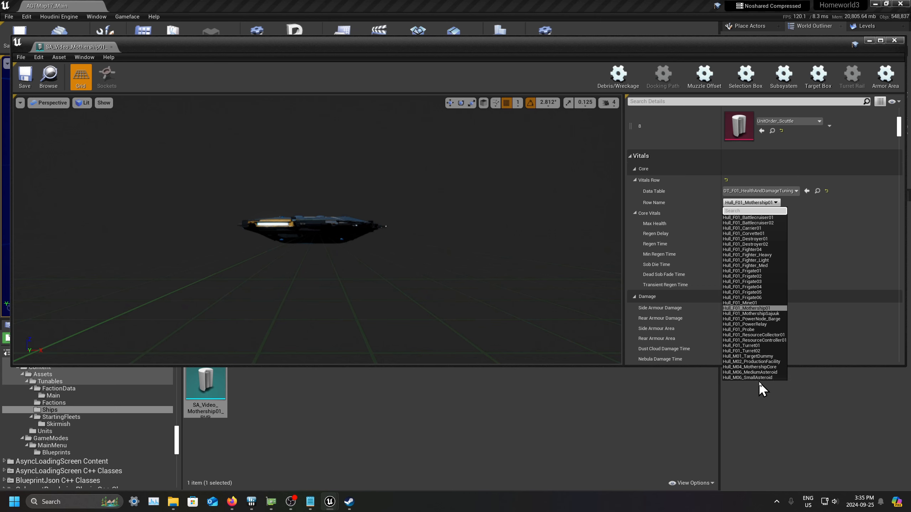
pyautogui.click(757, 204)
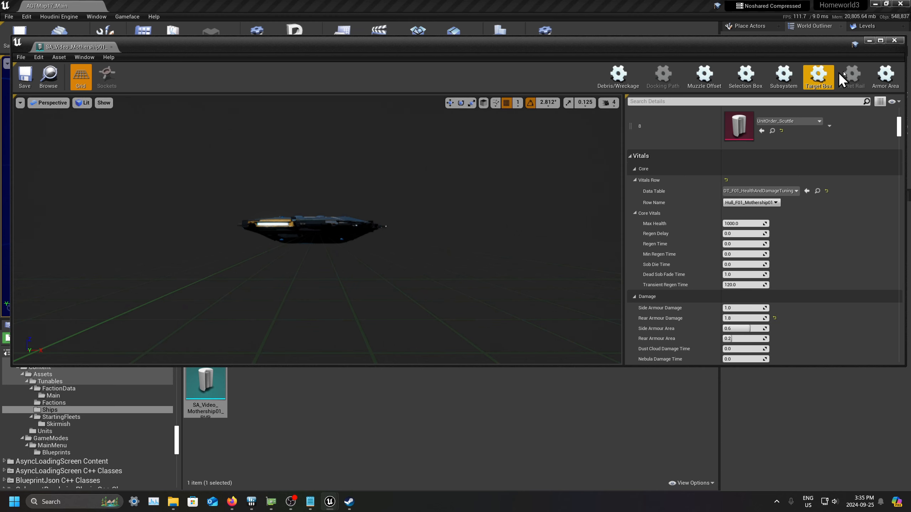
pyautogui.click(900, 41)
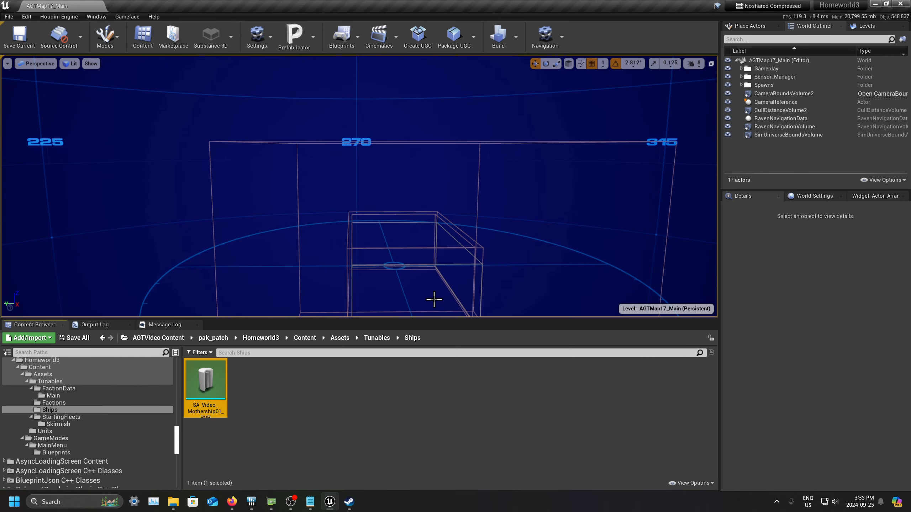
# Return to AGTVideo's Units folder and open the DT_Video_EngineTuning data table.
pyautogui.click(62, 432)
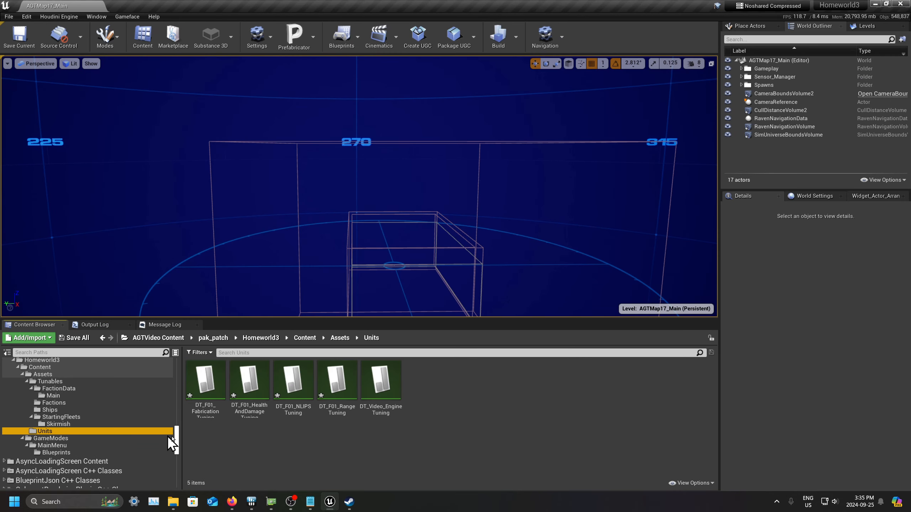
pyautogui.rightClick(371, 461)
pyautogui.click(408, 389)
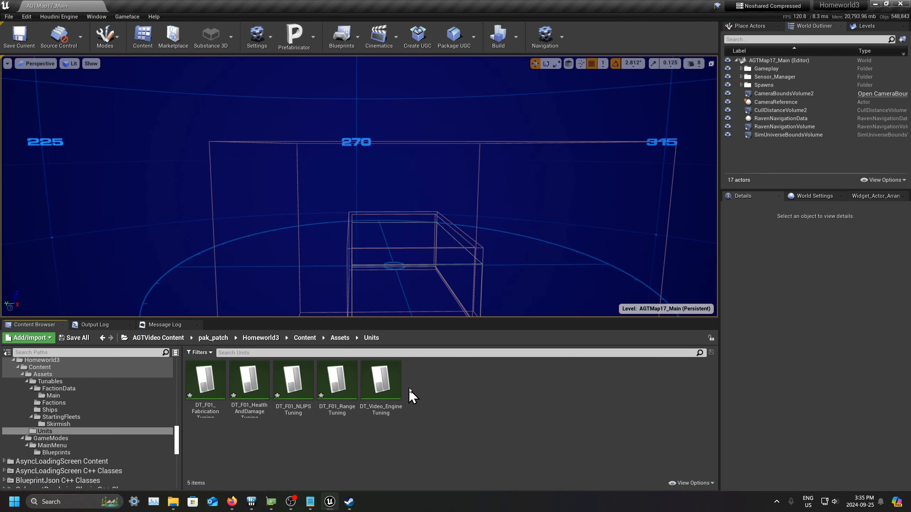
pyautogui.click(391, 376)
pyautogui.doubleClick(391, 377)
# Duplicate the Engine_F01_Mothership_pvp row in the engine tuning table, keeping only one copy.
pyautogui.scroll(-2, 118, 196)
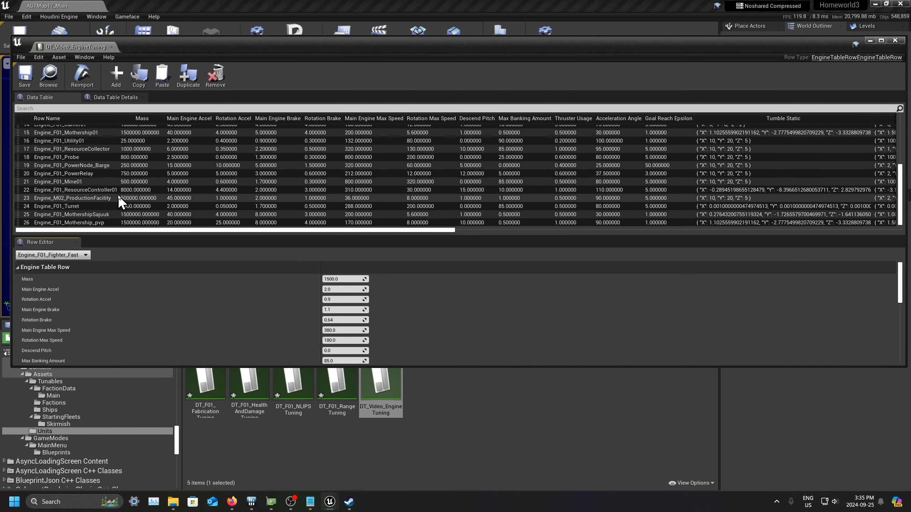
pyautogui.scroll(1, 116, 212)
pyautogui.scroll(-5, 100, 138)
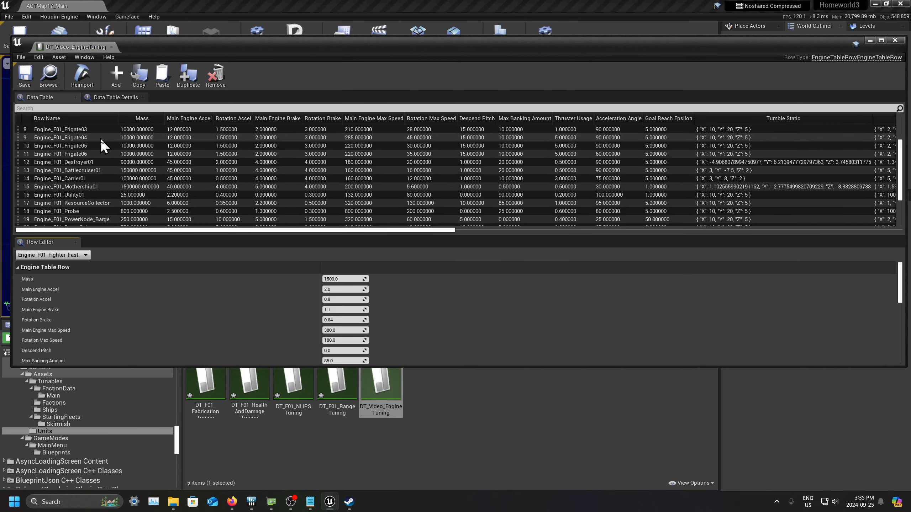
pyautogui.scroll(5, 87, 219)
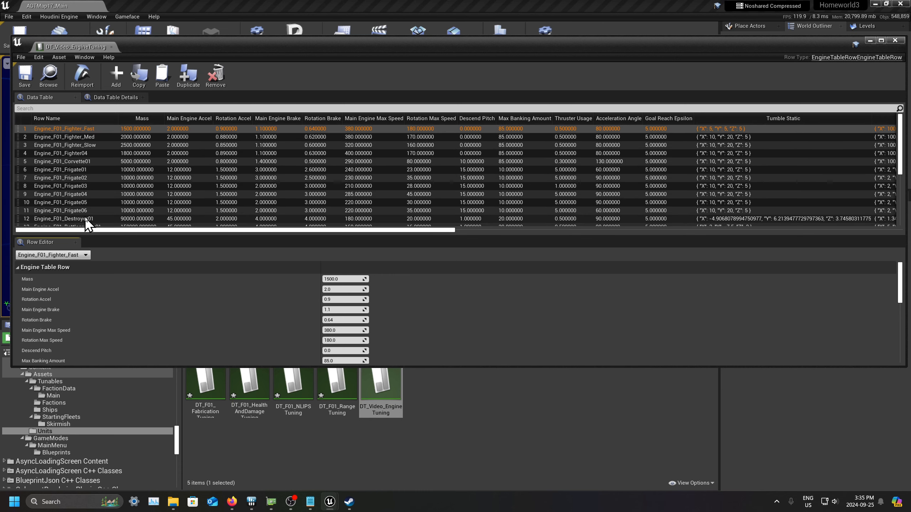
pyautogui.scroll(-5, 85, 216)
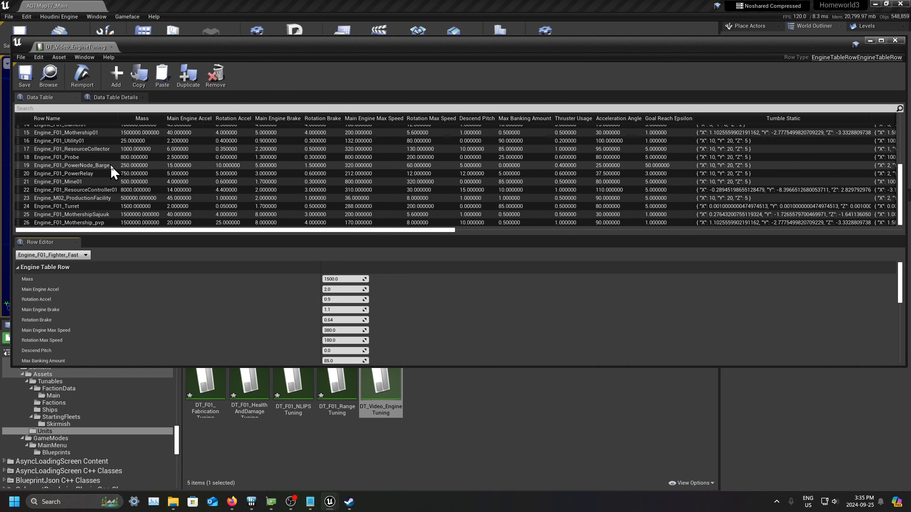
pyautogui.click(100, 223)
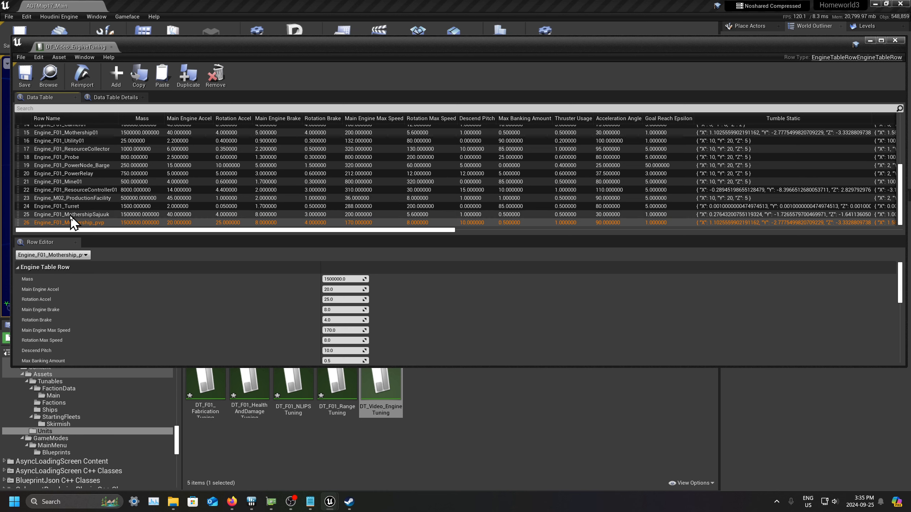
pyautogui.doubleClick(187, 77)
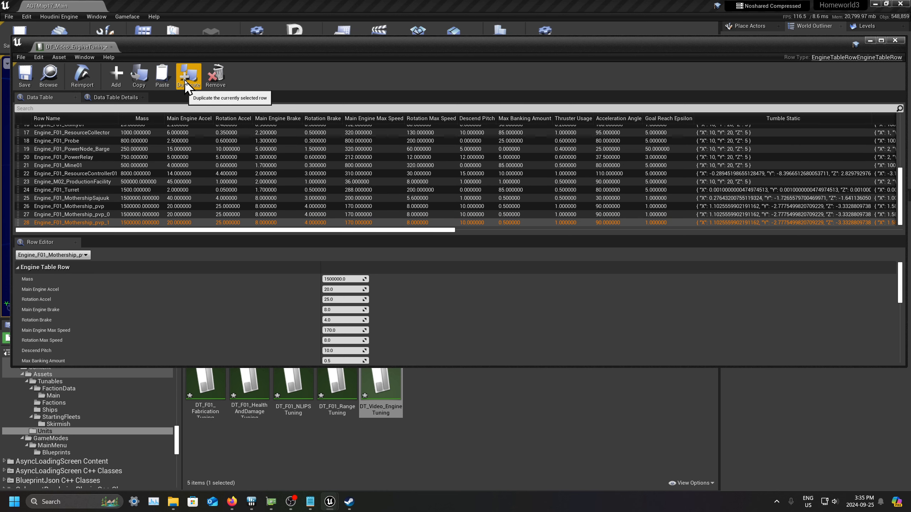
pyautogui.click(216, 81)
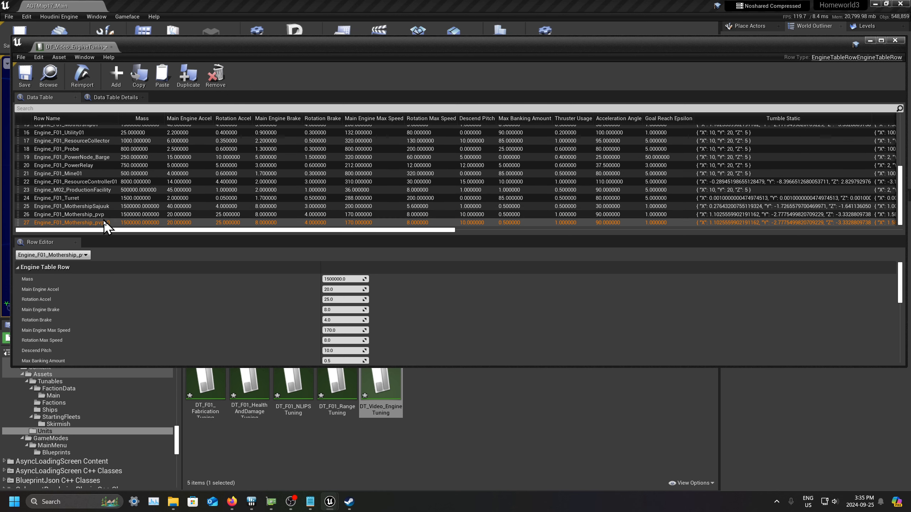
# Rename the duplicated mothership row to Engine_Video_Mothership_pvp.
pyautogui.doubleClick(100, 222)
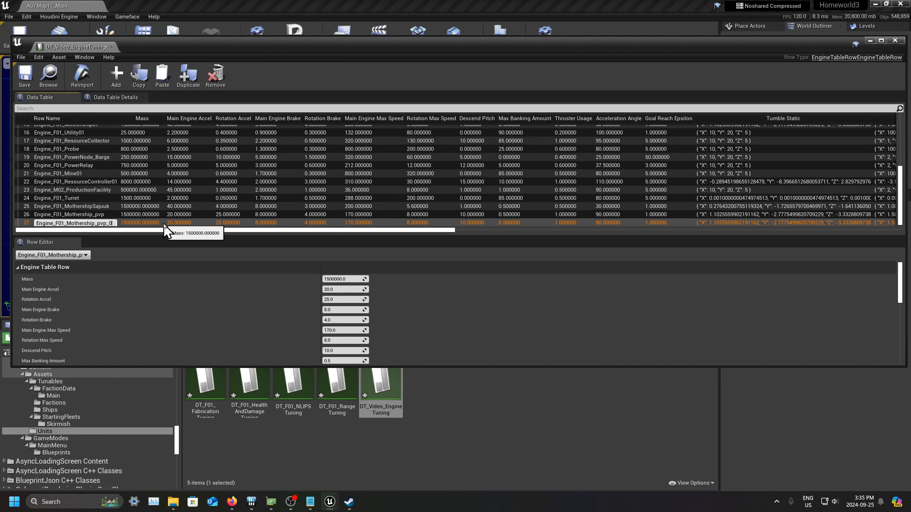
pyautogui.press('BackSpace')
pyautogui.press('BackSpace')
pyautogui.press('BackSpace')
pyautogui.press('BackSpace')
pyautogui.press('BackSpace')
pyautogui.write('_pvp')
pyautogui.press('Left')
pyautogui.press('Left')
pyautogui.press('Left')
pyautogui.press('BackSpace')
pyautogui.press('BackSpace')
pyautogui.press('BackSpace')
pyautogui.write('Video')
pyautogui.press('Return')
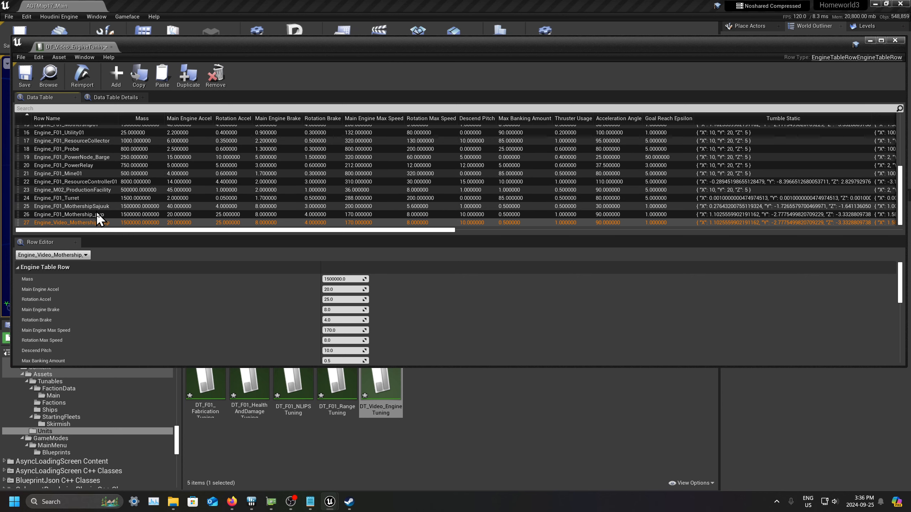
# Duplicate the Engine_F01_Fighter_Fast and Engine_F01_Corvette01 rows in the engine tuning table.
pyautogui.scroll(5, 115, 164)
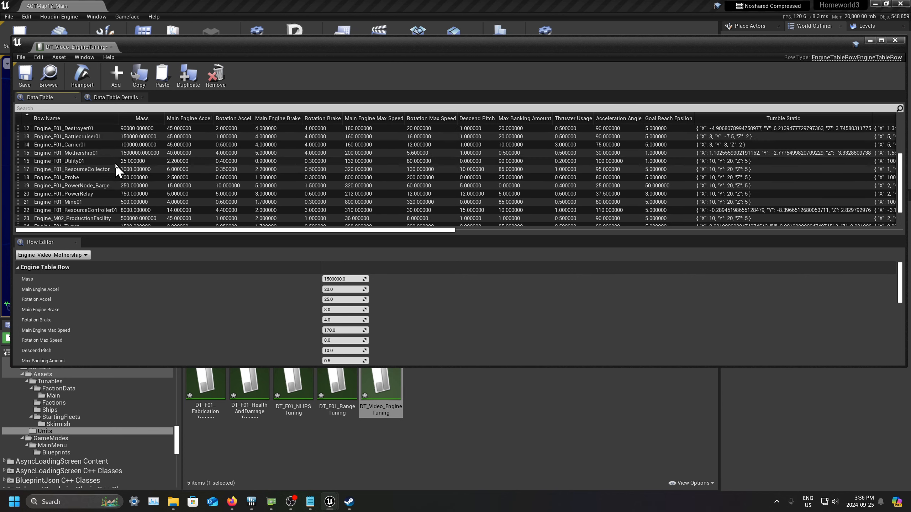
pyautogui.click(73, 131)
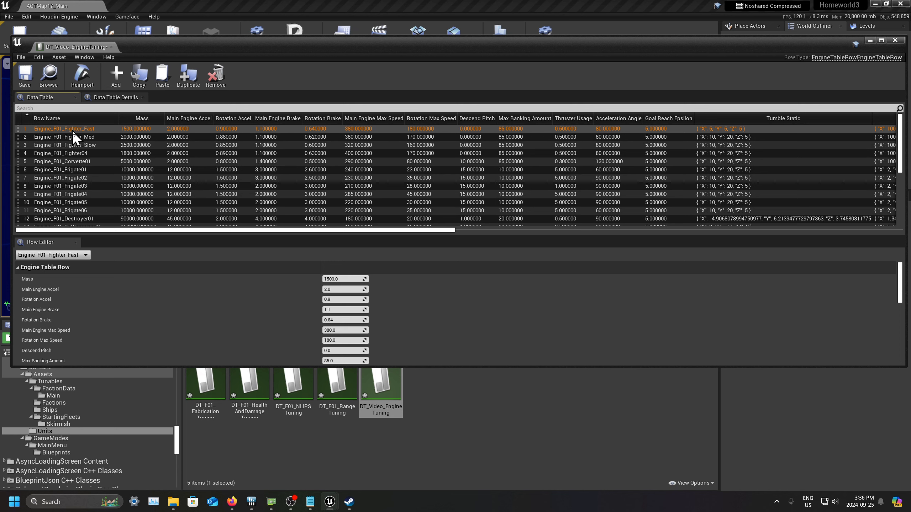
pyautogui.rightClick(73, 131)
pyautogui.click(117, 183)
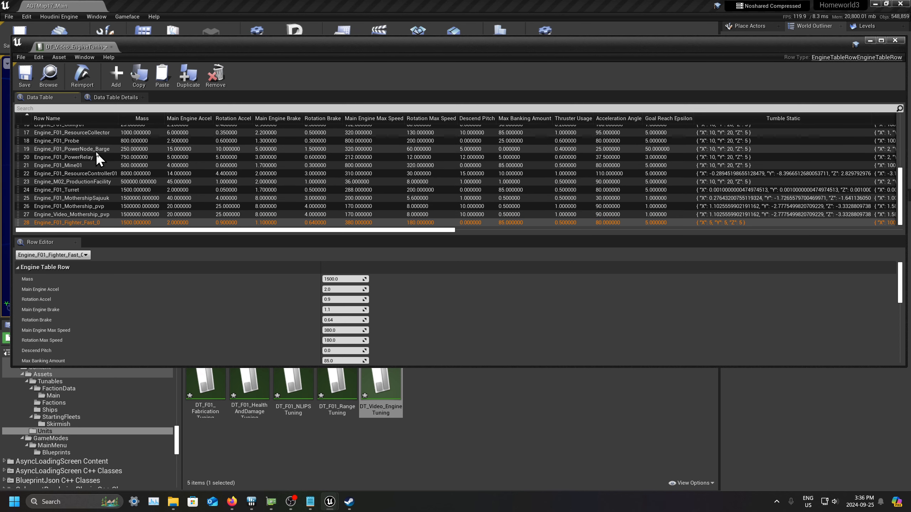
pyautogui.scroll(6, 95, 152)
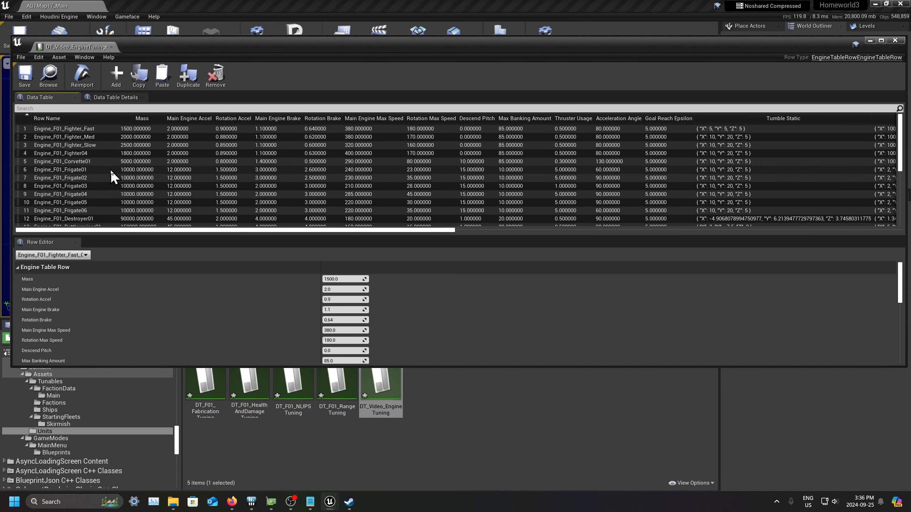
pyautogui.rightClick(86, 162)
pyautogui.click(120, 214)
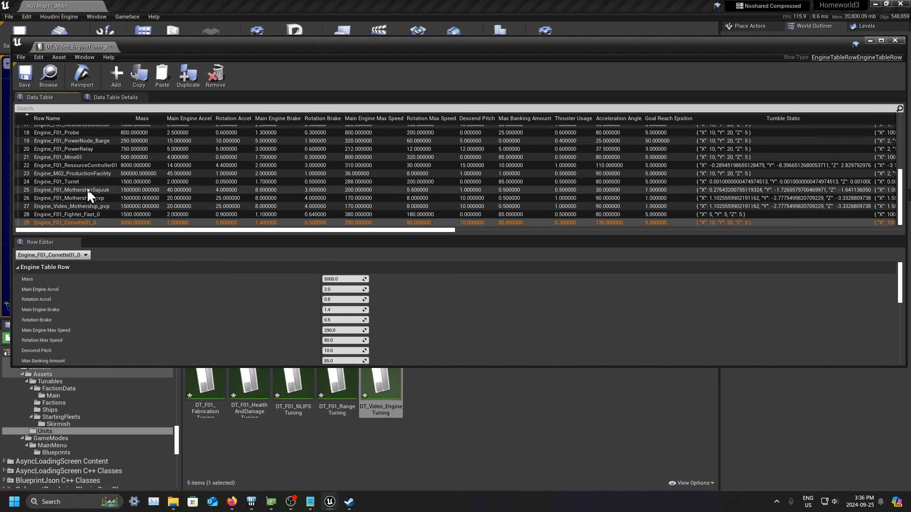
# Duplicate the Engine_F01_Frigate02 and Engine_F01_Destroyer01 rows in the engine tuning table.
pyautogui.scroll(6, 93, 172)
pyautogui.rightClick(95, 172)
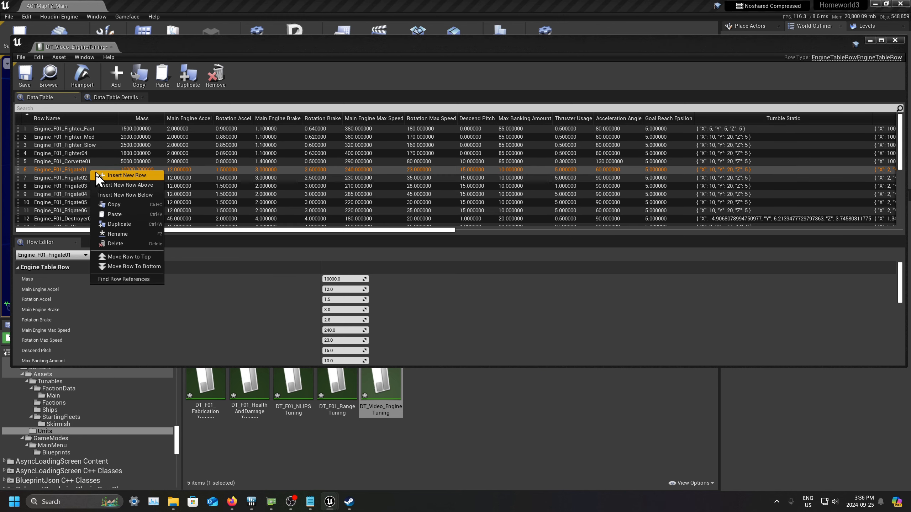
pyautogui.click(80, 179)
pyautogui.rightClick(85, 178)
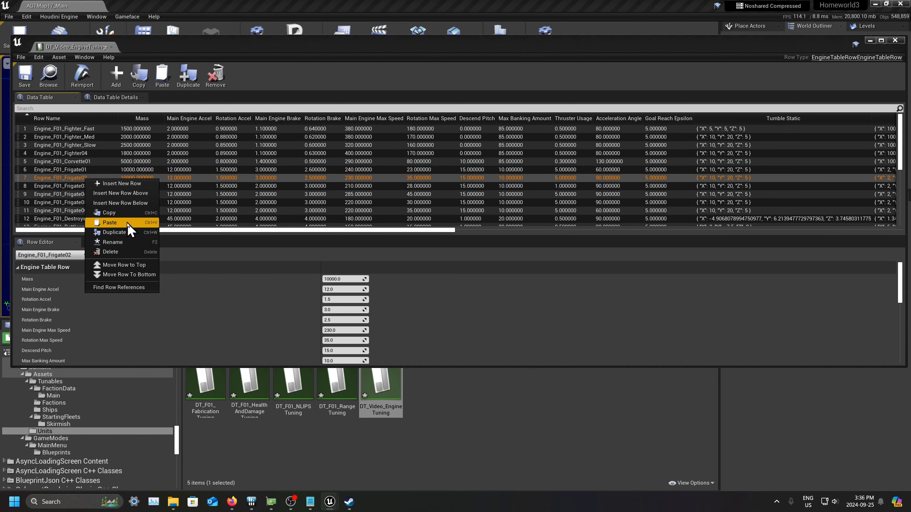
pyautogui.click(126, 232)
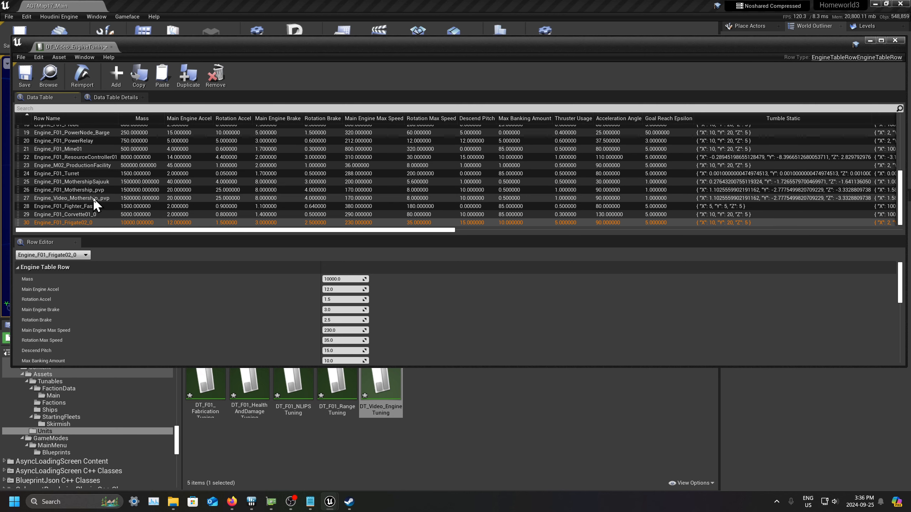
pyautogui.scroll(3, 96, 194)
pyautogui.scroll(3, 98, 189)
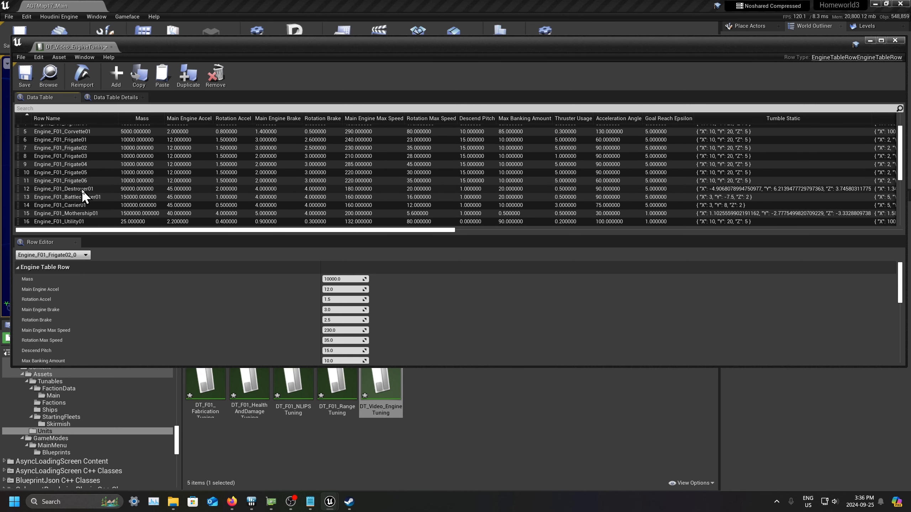
pyautogui.click(88, 189)
pyautogui.rightClick(98, 195)
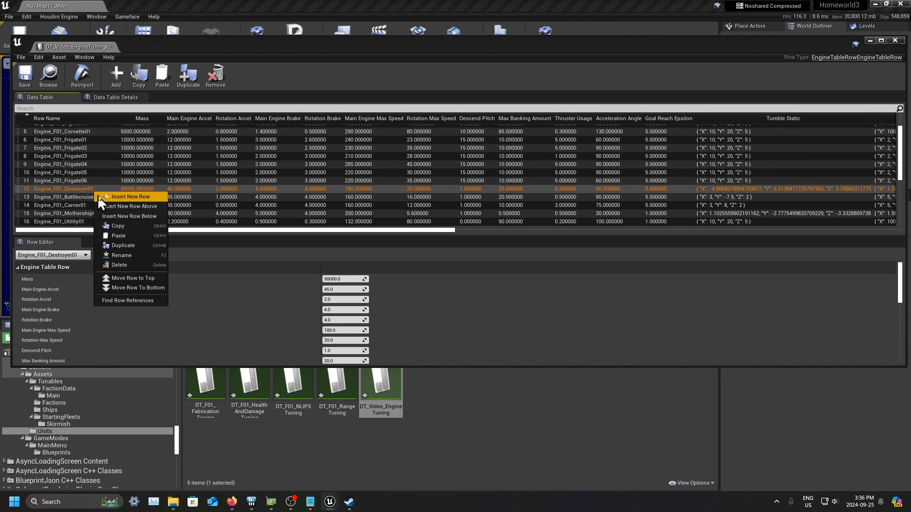
pyautogui.click(130, 246)
# Duplicate the Engine_F01_Battlecruiser01 and Engine_F01_Carrier01 rows in the engine tuning table.
pyautogui.scroll(5, 96, 180)
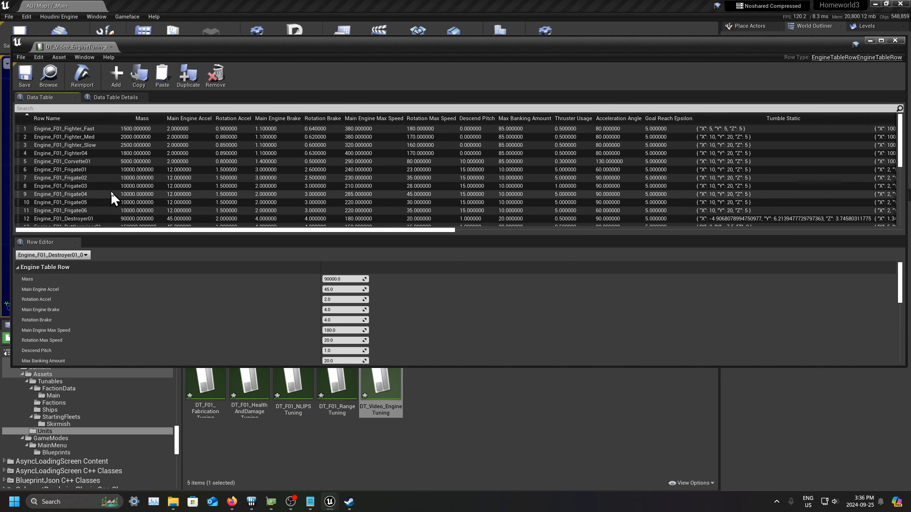
pyautogui.click(97, 186)
pyautogui.rightClick(97, 187)
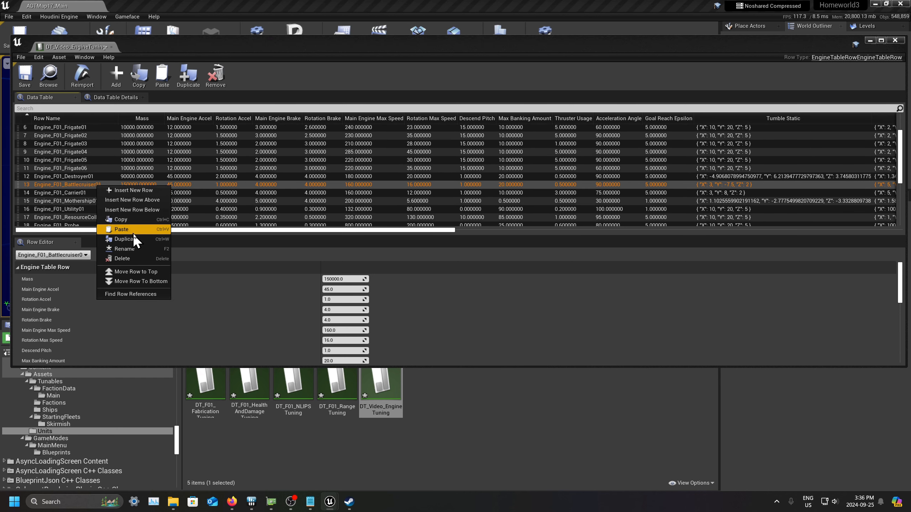
pyautogui.click(138, 237)
pyautogui.scroll(6, 96, 203)
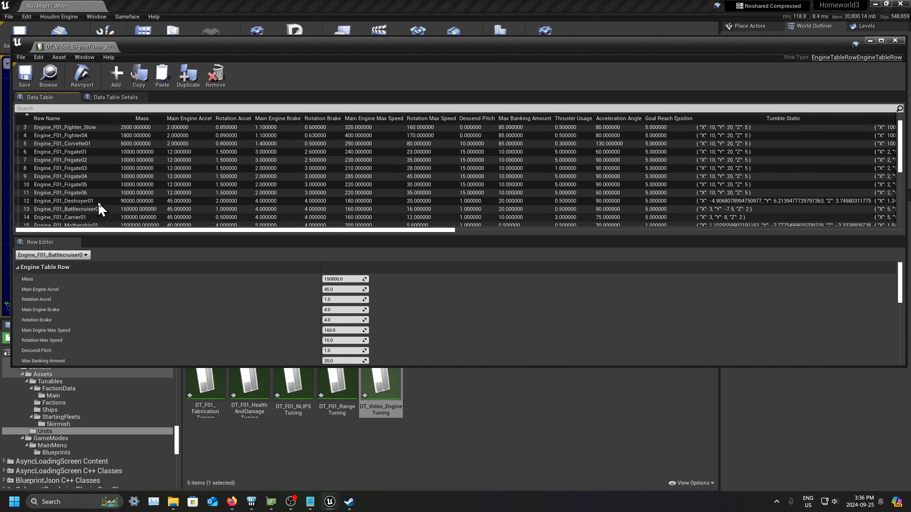
pyautogui.scroll(-2, 100, 144)
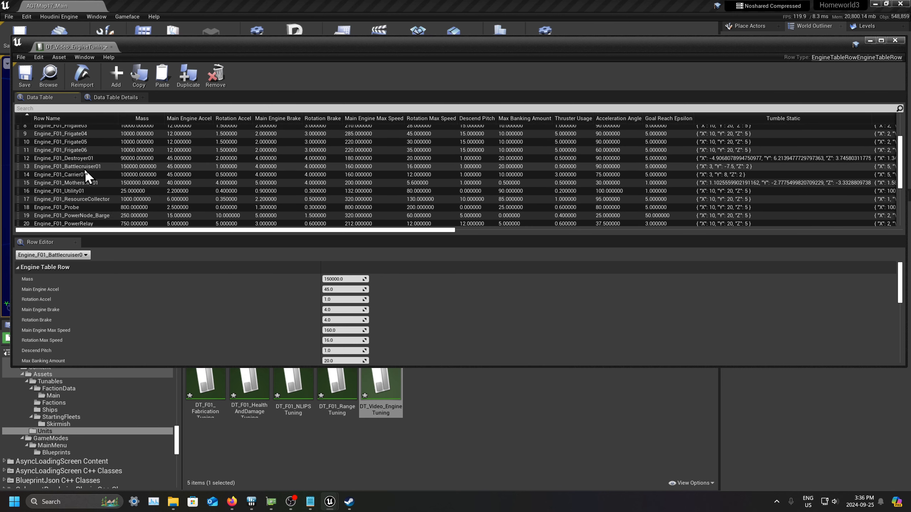
pyautogui.click(84, 171)
pyautogui.rightClick(81, 173)
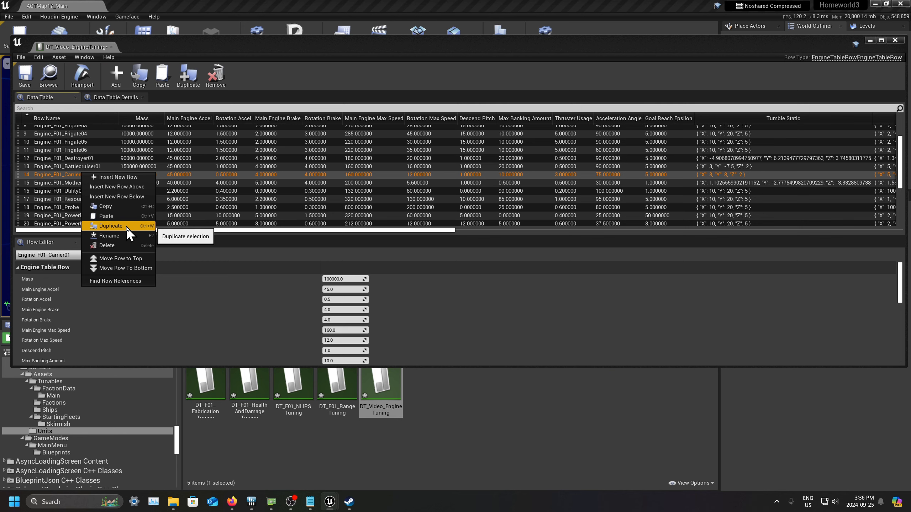
pyautogui.click(126, 226)
pyautogui.scroll(3, 108, 181)
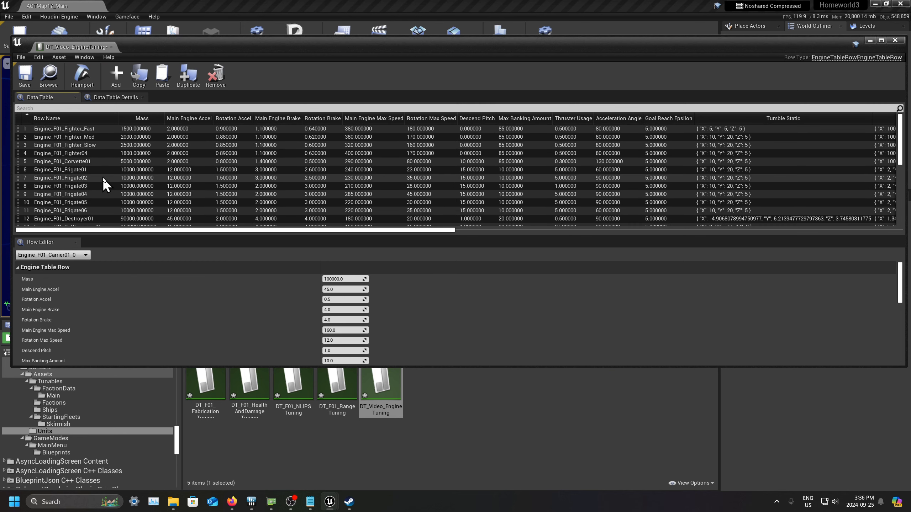
# Rename the duplicated fast fighter row to Engine_Video_Fighter_Fast_0.
pyautogui.scroll(-2, 103, 178)
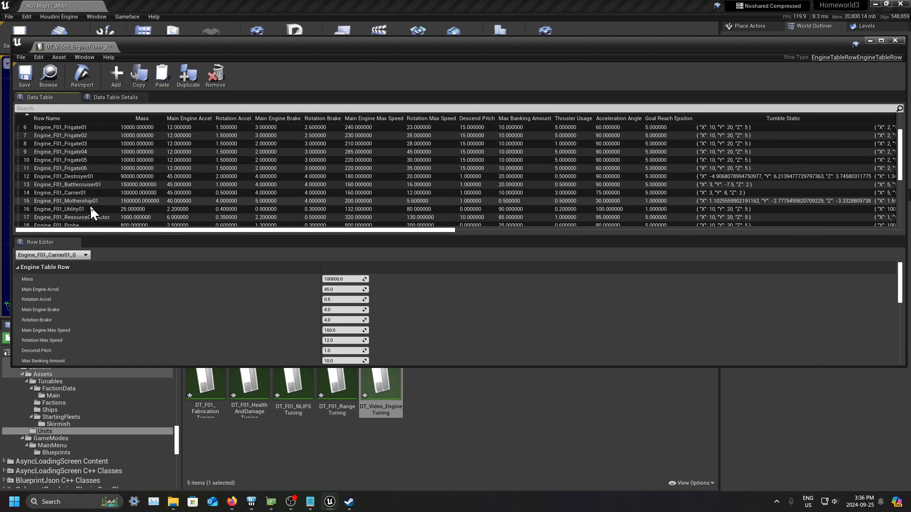
pyautogui.scroll(-5, 80, 203)
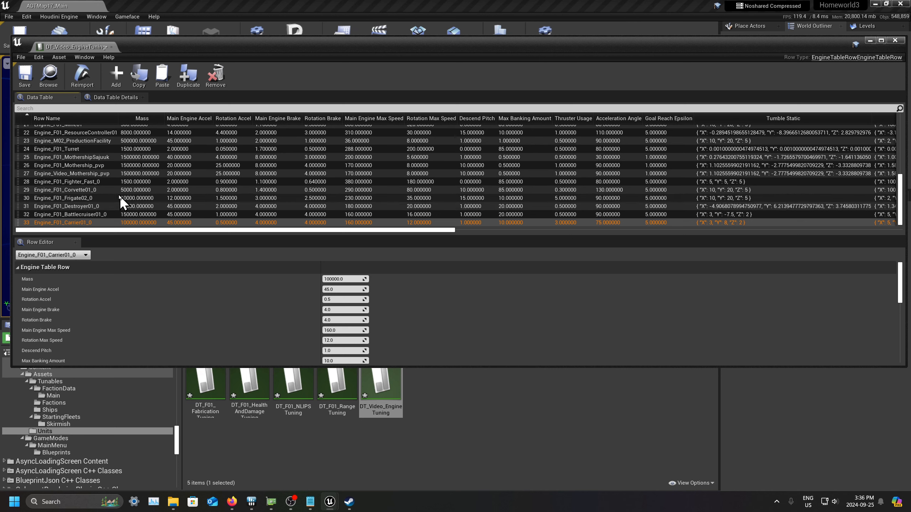
pyautogui.click(69, 182)
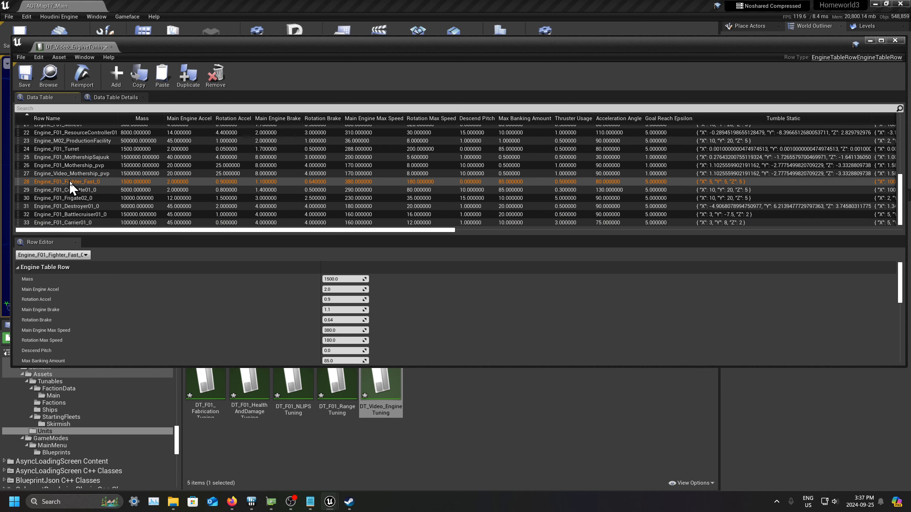
pyautogui.rightClick(70, 182)
pyautogui.click(107, 244)
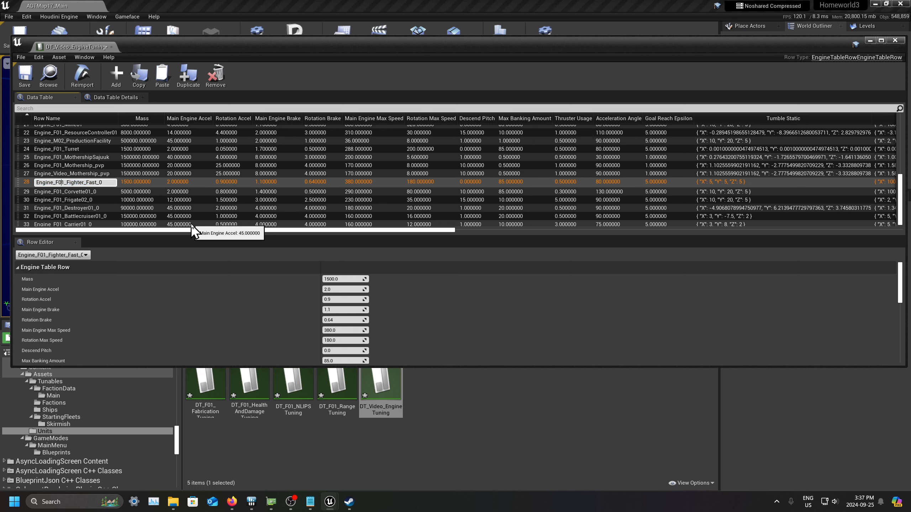
pyautogui.press('BackSpace')
pyautogui.press('BackSpace')
pyautogui.press('BackSpace')
pyautogui.write('Video')
pyautogui.press('Return')
# Rename the duplicated corvette row to Engine_Video_Corvette01_0.
pyautogui.rightClick(55, 191)
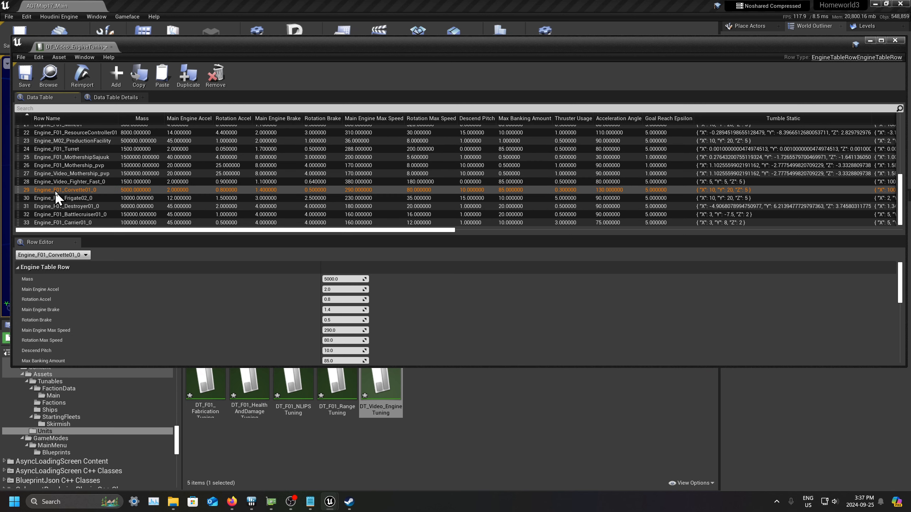
pyautogui.click(86, 252)
pyautogui.click(63, 191)
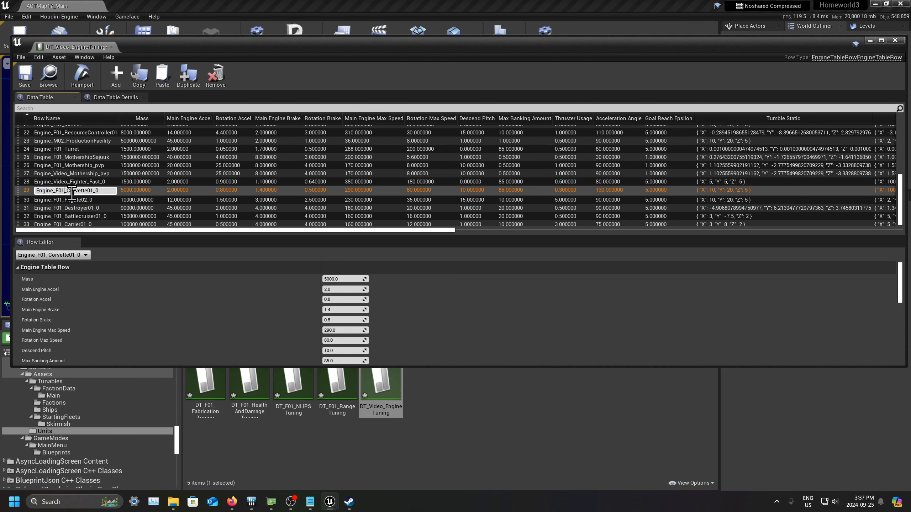
pyautogui.press('BackSpace')
pyautogui.press('BackSpace')
pyautogui.press('BackSpace')
pyautogui.write('Video')
pyautogui.press('Return')
# Rename the duplicated frigate row to Engine_Video_Frigate02_0.
pyautogui.rightClick(63, 200)
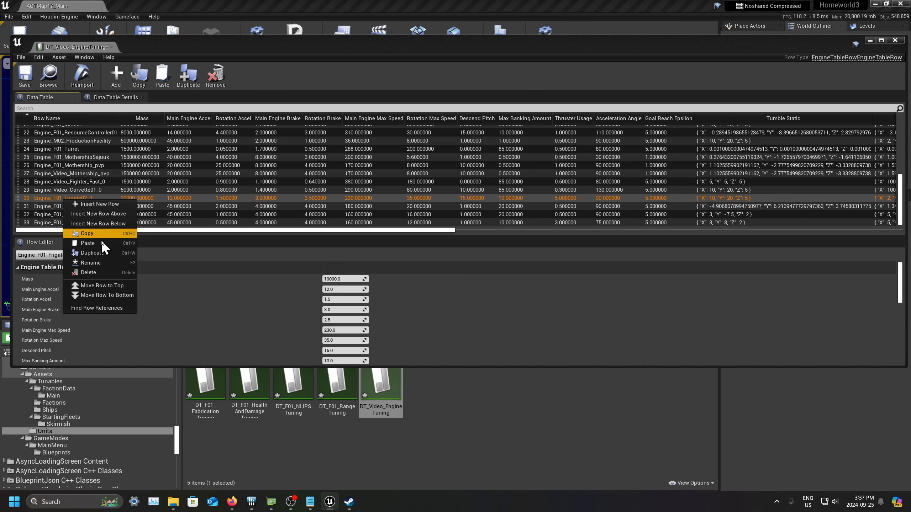
pyautogui.click(96, 262)
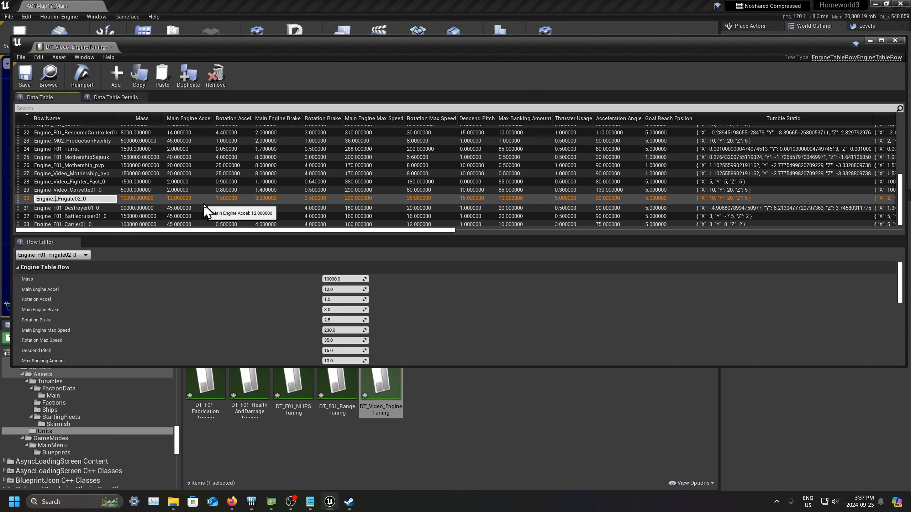
pyautogui.press('Return')
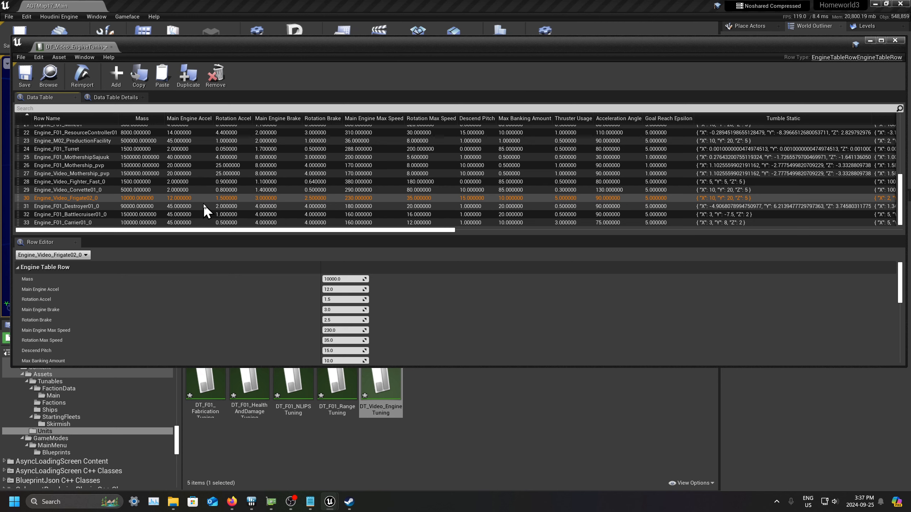
# Rename the duplicated destroyer row to Engine_Video_Destroyer01_0.
pyautogui.rightClick(59, 208)
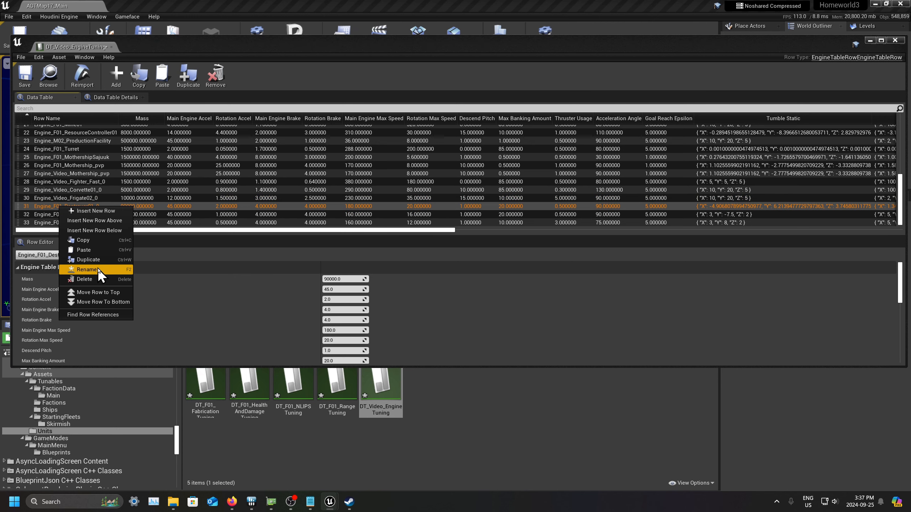
pyautogui.click(97, 269)
pyautogui.rightClick(62, 207)
pyautogui.click(63, 207)
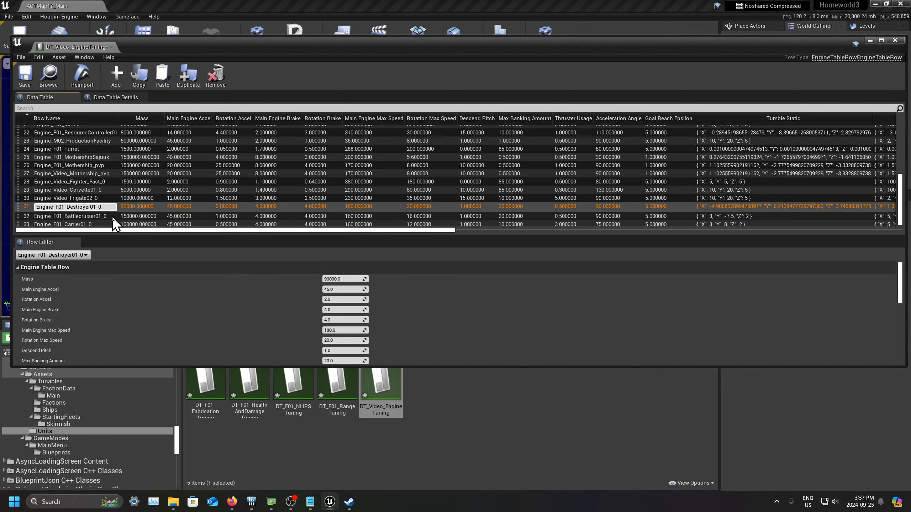
pyautogui.press('BackSpace')
pyautogui.press('BackSpace')
pyautogui.press('BackSpace')
pyautogui.write('Video')
pyautogui.rightClick(52, 213)
pyautogui.click(72, 218)
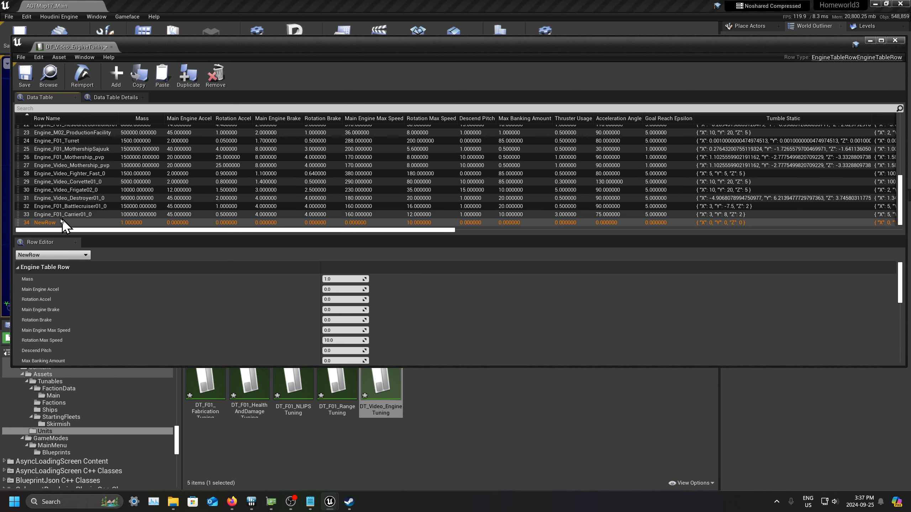
pyautogui.rightClick(43, 221)
pyautogui.click(71, 295)
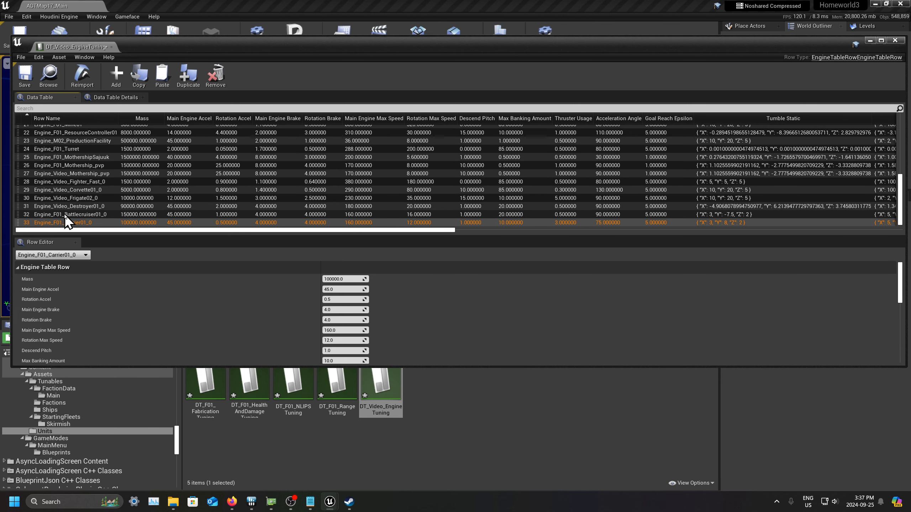
# Rename the duplicated battlecruiser row to Engine_Video_Battlecruiser01_0.
pyautogui.rightClick(65, 213)
pyautogui.click(96, 283)
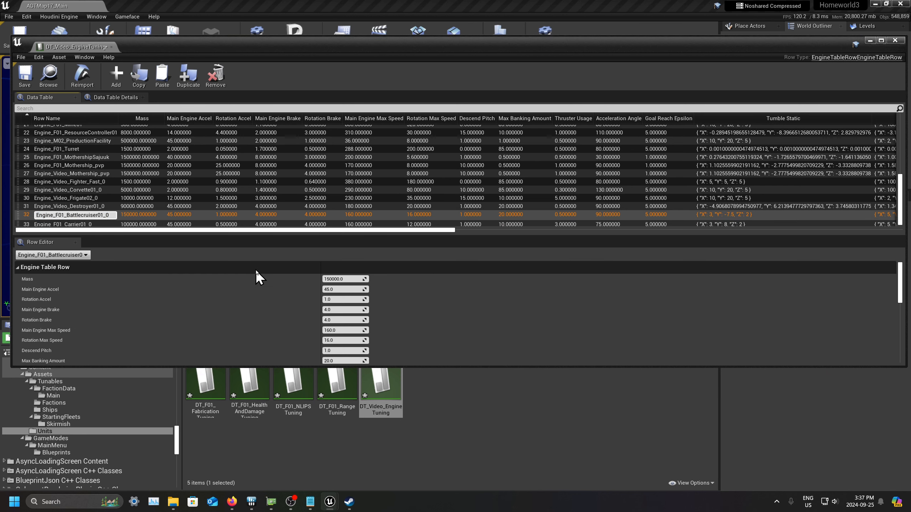
pyautogui.press('BackSpace')
pyautogui.press('BackSpace')
pyautogui.press('BackSpace')
pyautogui.write('Video')
pyautogui.press('Return')
# Rename the duplicated carrier row to Engine_Video_Carrier01_0.
pyautogui.rightClick(61, 223)
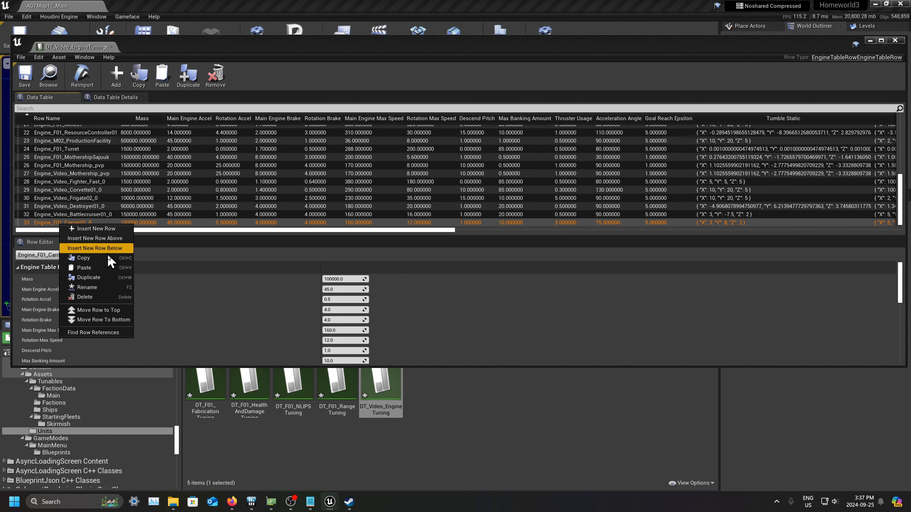
pyautogui.click(96, 287)
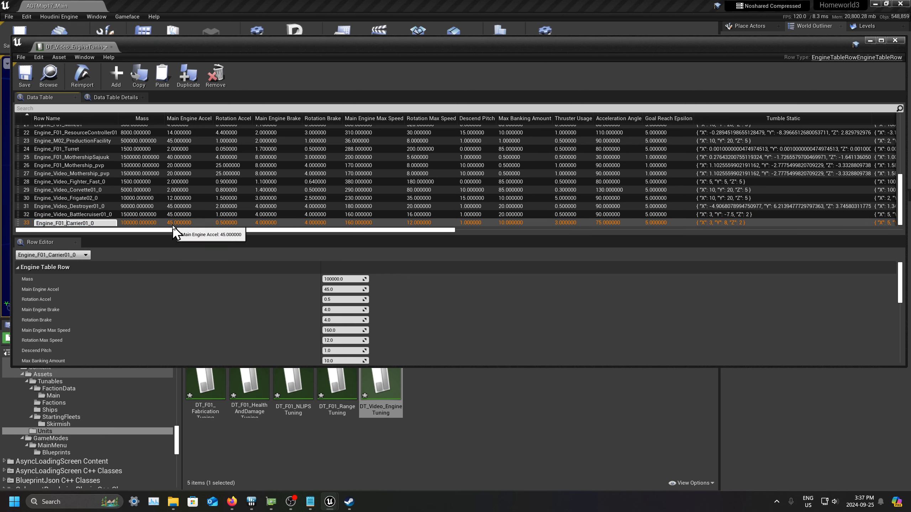
pyautogui.press('BackSpace')
pyautogui.press('BackSpace')
pyautogui.press('BackSpace')
pyautogui.write('Video')
pyautogui.press('Return')
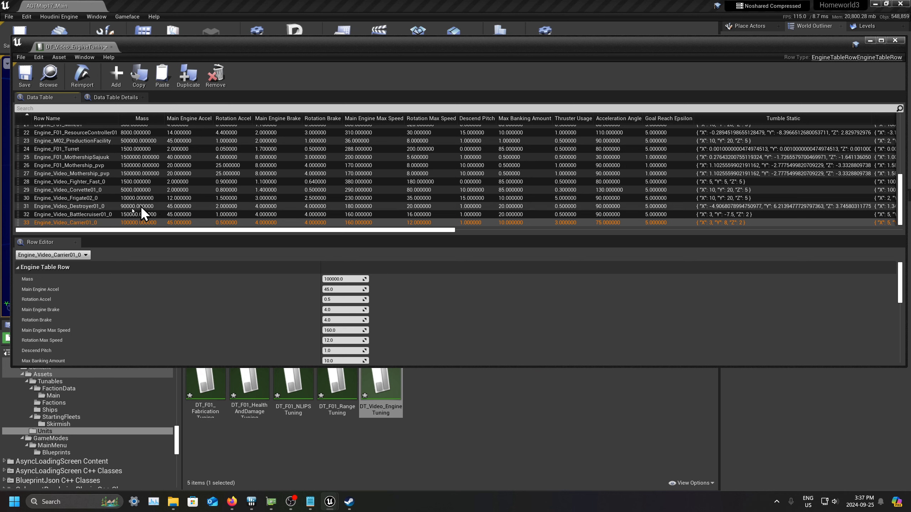
# Remove the _0 suffix from the mod's carrier row so its name is Engine_Video_Carrier01.
pyautogui.rightClick(101, 222)
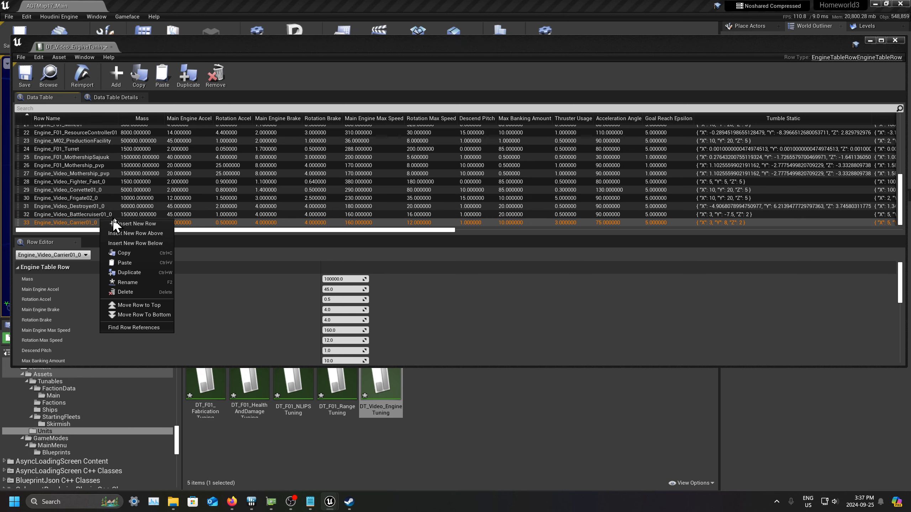
pyautogui.click(134, 284)
pyautogui.press('End')
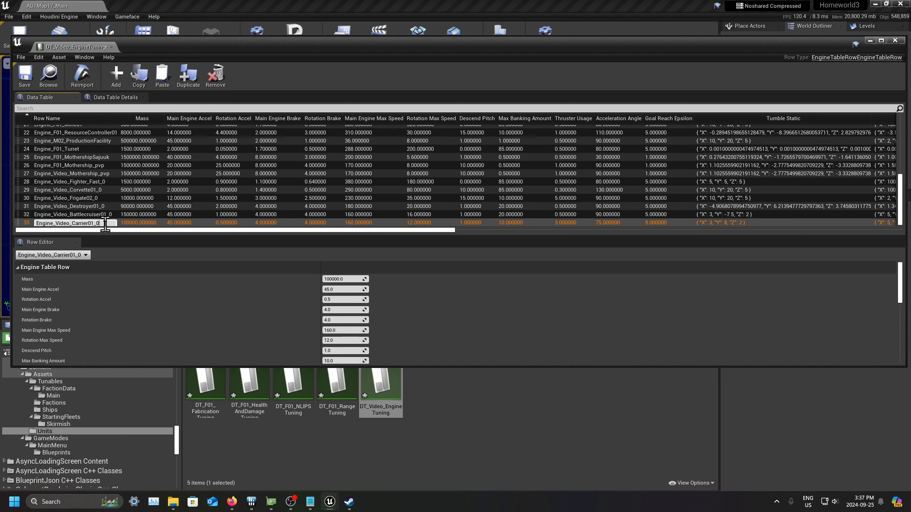
pyautogui.press('BackSpace')
# Remove the _0 suffix from the mod's battlecruiser row so its name is Engine_Video_Battlecruiser01.
pyautogui.click(115, 214)
pyautogui.rightClick(109, 215)
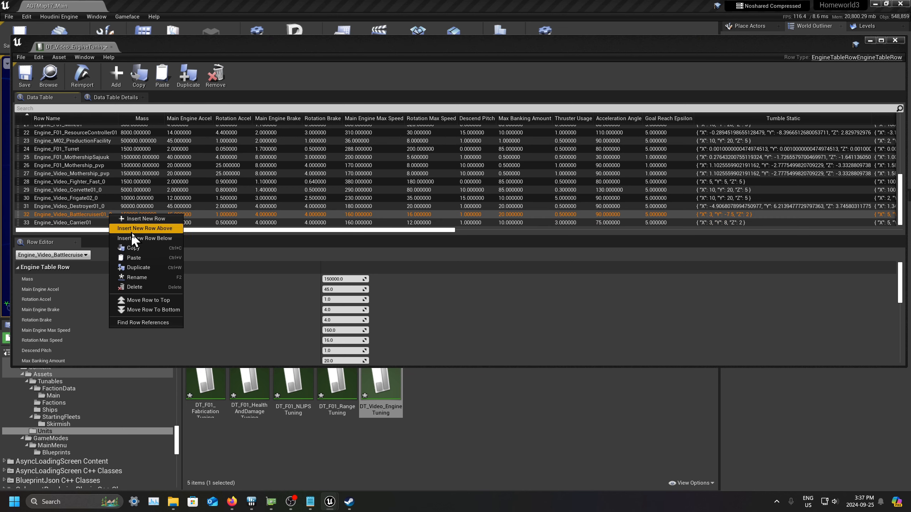
pyautogui.click(141, 279)
pyautogui.press('End')
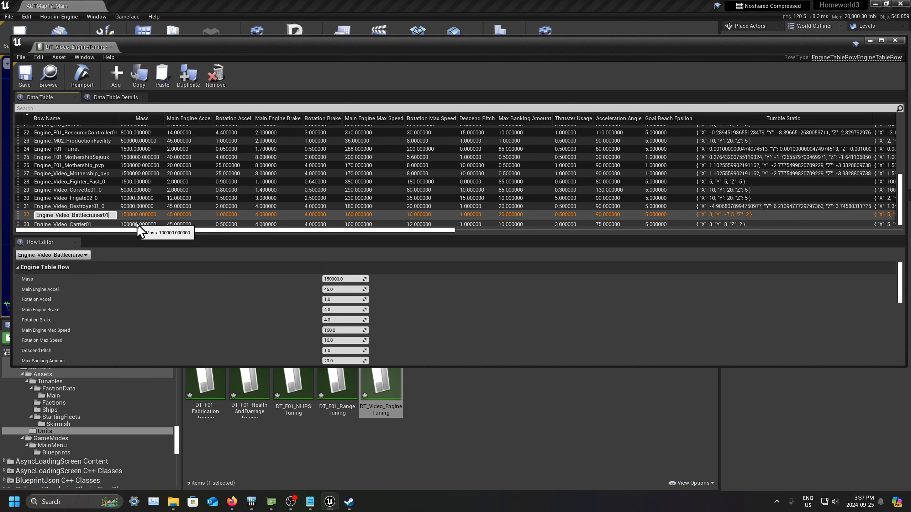
pyautogui.press('BackSpace')
pyautogui.press('BackSpace')
pyautogui.press('BackSpace')
pyautogui.write('1')
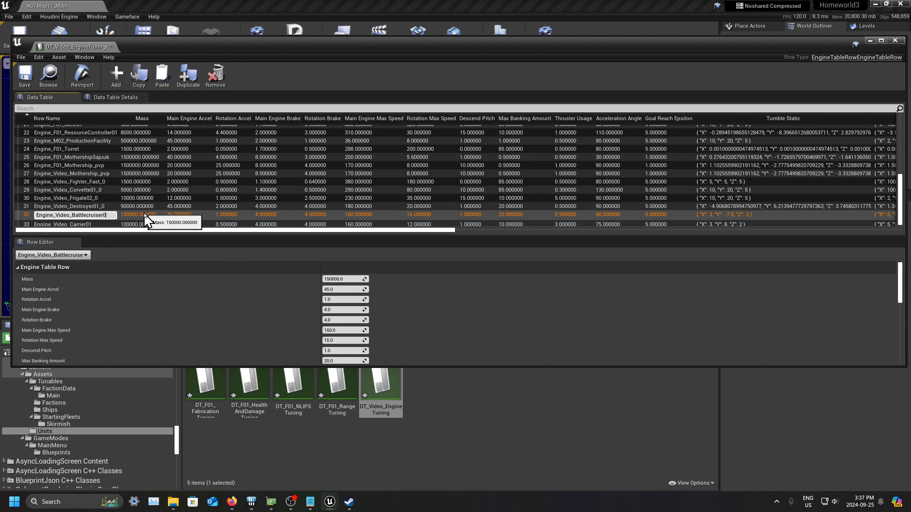
# Remove the _0 suffix from the mod's destroyer row so its name is Engine_Video_Destroyer01.
pyautogui.click(109, 206)
pyautogui.rightClick(107, 205)
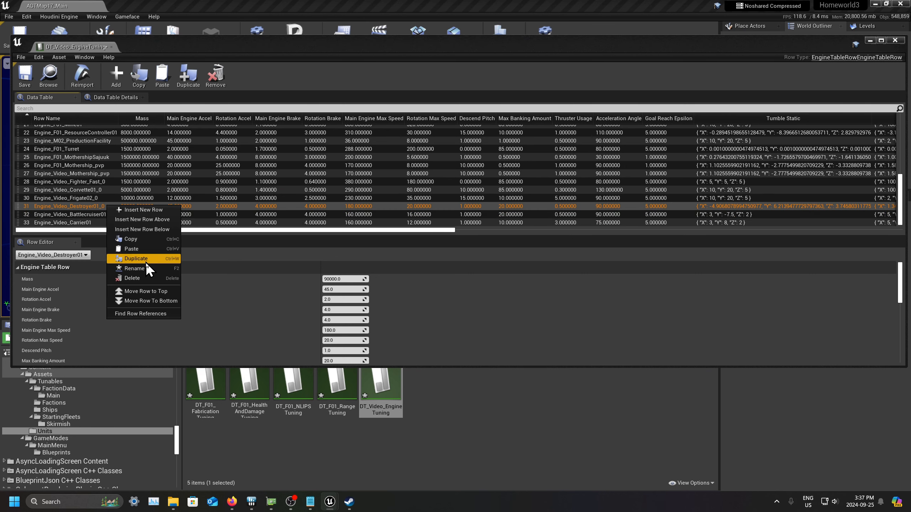
pyautogui.click(143, 267)
pyautogui.press('End')
pyautogui.press('BackSpace')
# Remove the _0 suffix from the mod's frigate row so its name is Engine_Video_Frigate02.
pyautogui.click(99, 199)
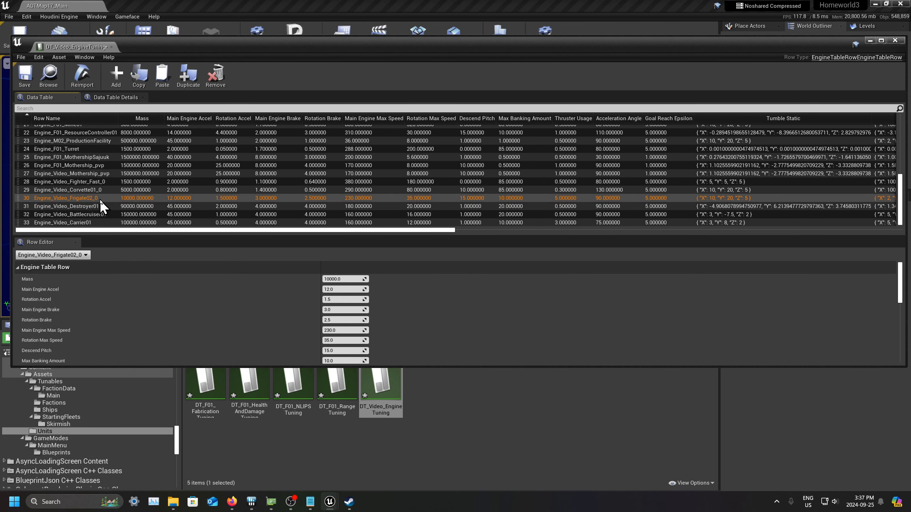
pyautogui.rightClick(99, 199)
pyautogui.click(130, 261)
pyautogui.press('End')
pyautogui.press('BackSpace')
pyautogui.press('BackSpace')
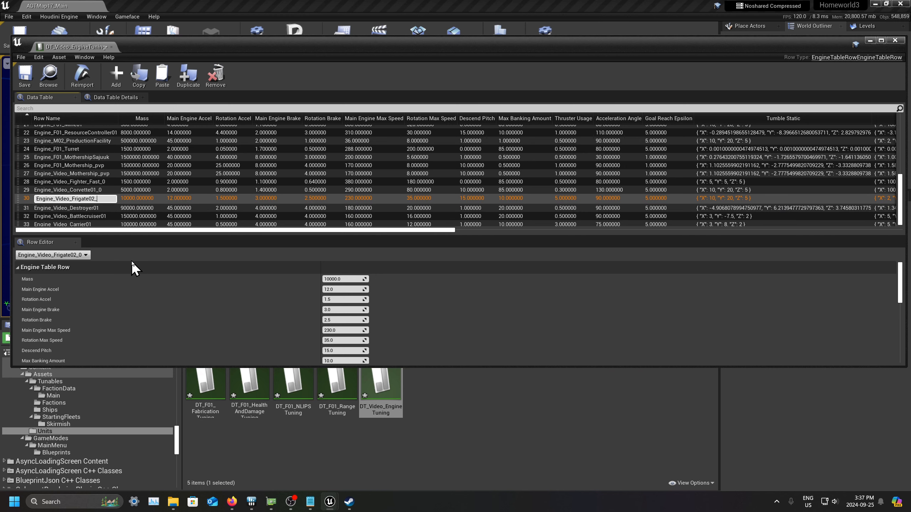
# Remove the _0 suffix from the mod's corvette row so its name is Engine_Video_Corvette01.
pyautogui.click(104, 190)
pyautogui.rightClick(104, 192)
pyautogui.click(133, 255)
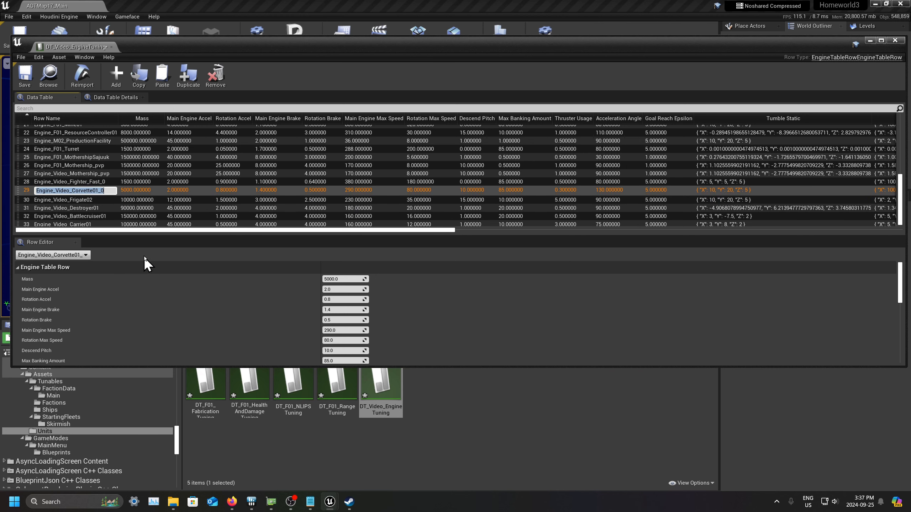
pyautogui.press('End')
pyautogui.press('BackSpace')
pyautogui.press('BackSpace')
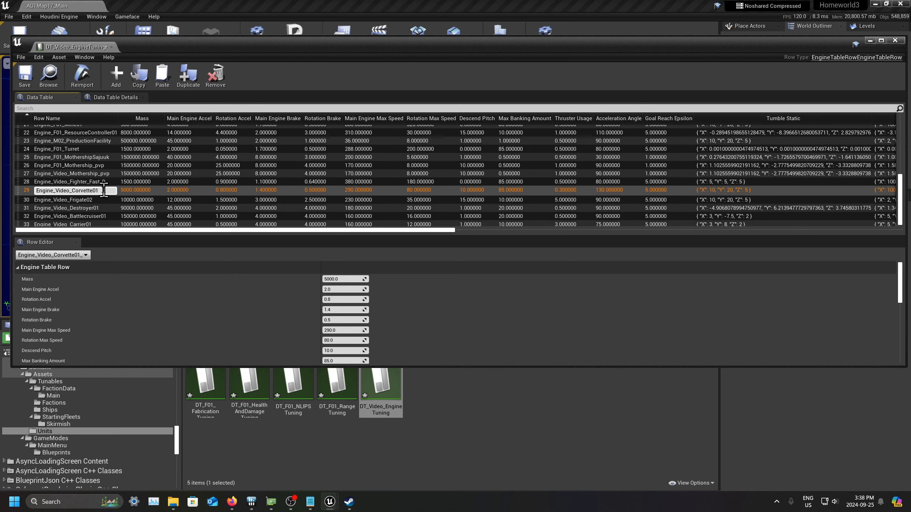
# Remove the _0 suffix from the mod's fighter row so its name is Engine_Video_Fighter_Fast.
pyautogui.click(101, 182)
pyautogui.rightClick(101, 182)
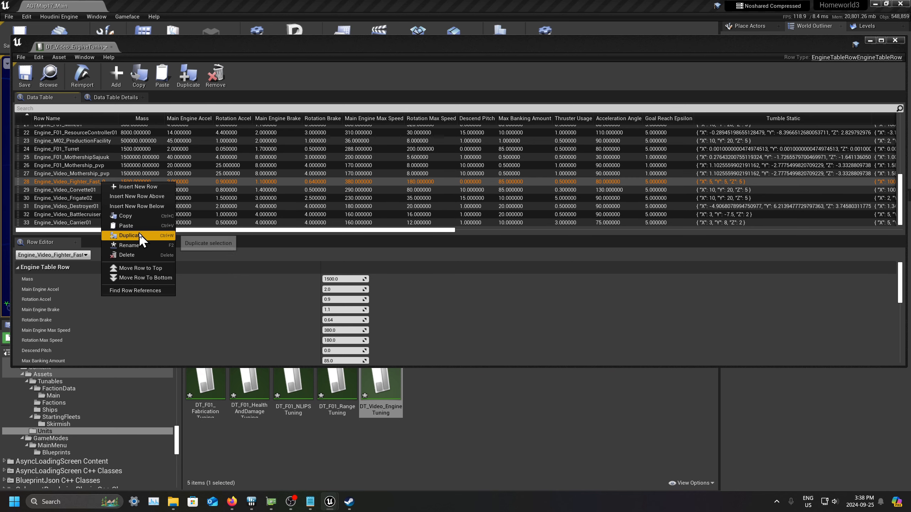
pyautogui.click(145, 245)
pyautogui.press('End')
pyautogui.press('BackSpace')
pyautogui.press('BackSpace')
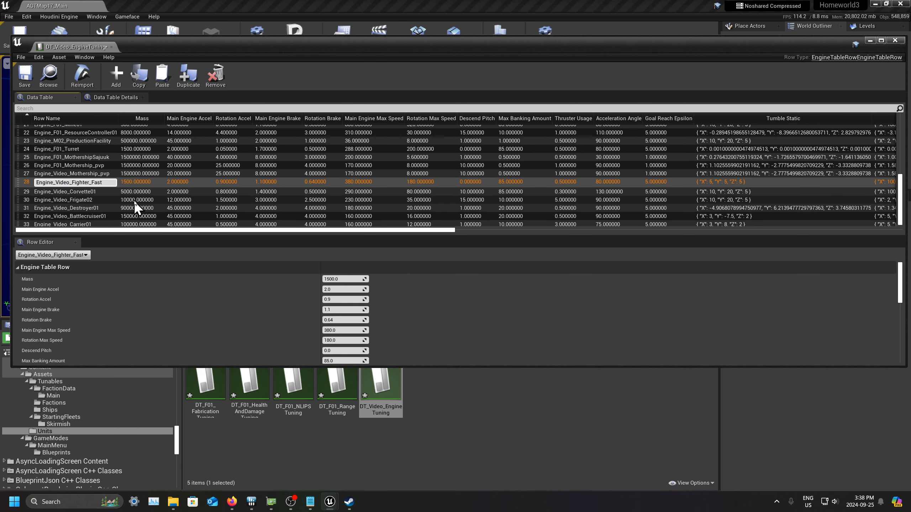
pyautogui.press('Return')
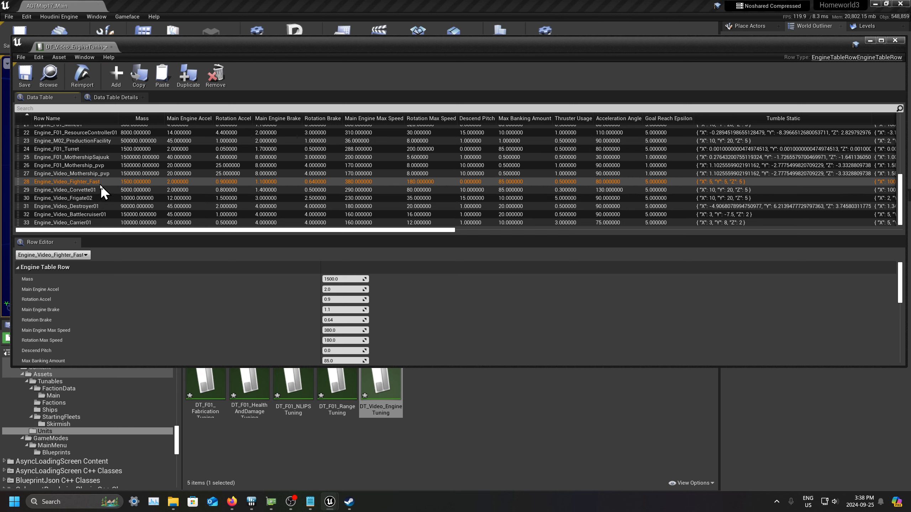
# Duplicate the Engine_Video_Fighter_Fast row eleven times in the engine tuning table.
pyautogui.click(65, 171)
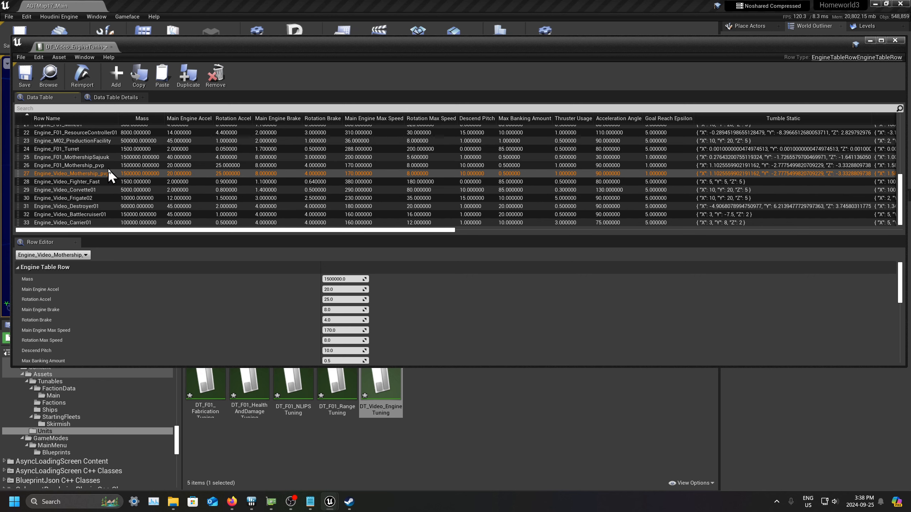
pyautogui.click(87, 182)
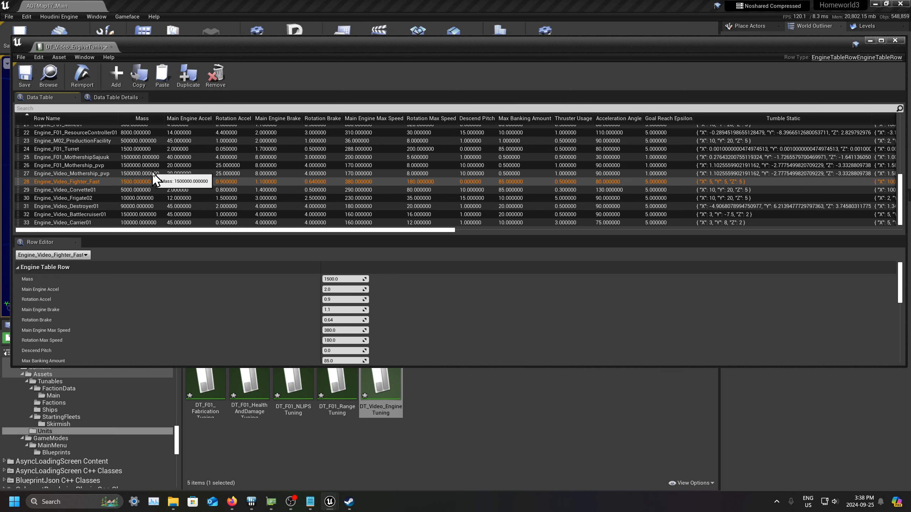
pyautogui.rightClick(92, 181)
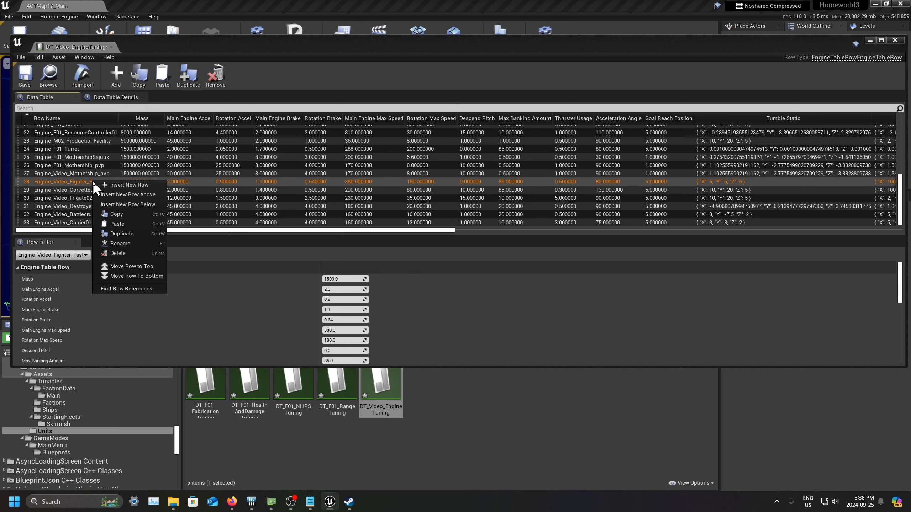
pyautogui.click(125, 235)
pyautogui.hotkey('ctrl', 'w')
pyautogui.hotkey('ctrl', 'w')
pyautogui.hotkey('ctrl', 'w')
pyautogui.hotkey('ctrl', 'w')
pyautogui.hotkey('ctrl', 'w')
pyautogui.hotkey('ctrl', 'w')
pyautogui.hotkey('ctrl', 'w')
pyautogui.hotkey('ctrl', 'w')
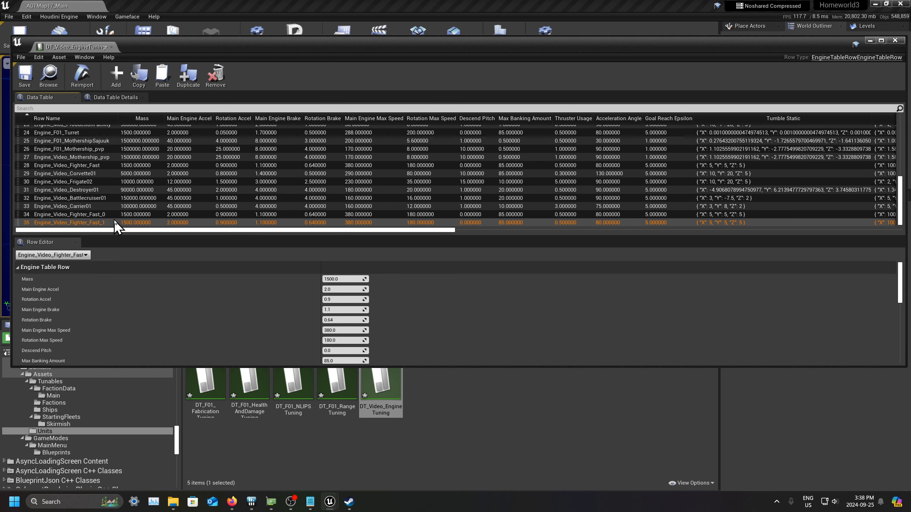
pyautogui.hotkey('ctrl', 'w')
pyautogui.hotkey('ctrl', 'w')
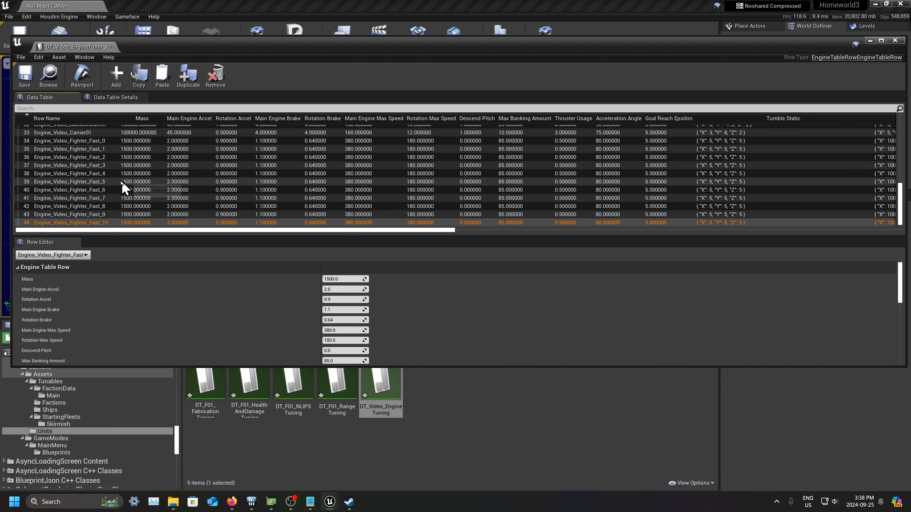
# Review the duplicated Engine_Video_Fighter_Fast rows against the other mod rows and save the engine tuning table.
pyautogui.click(80, 140)
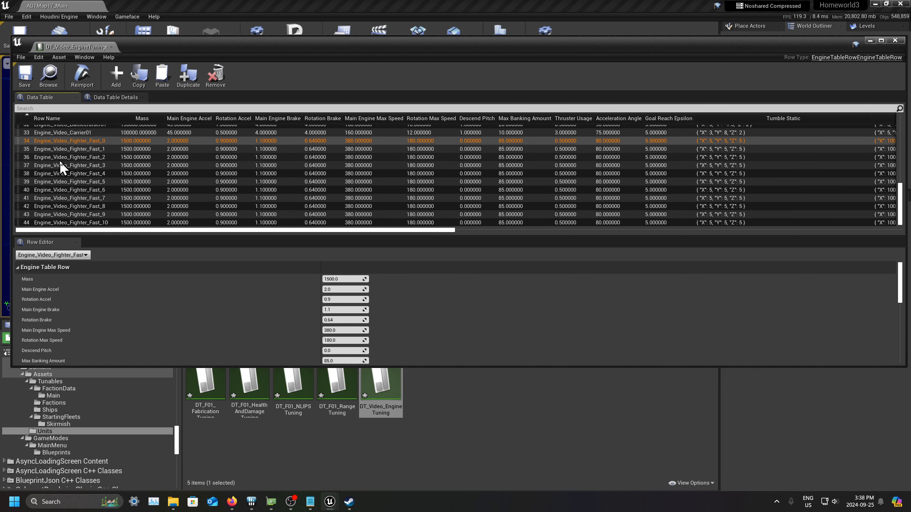
pyautogui.click(104, 148)
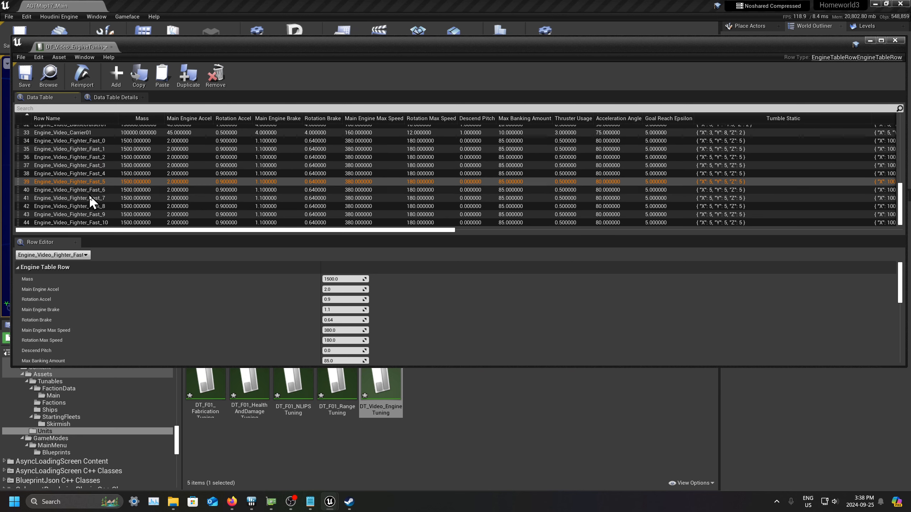
pyautogui.click(88, 214)
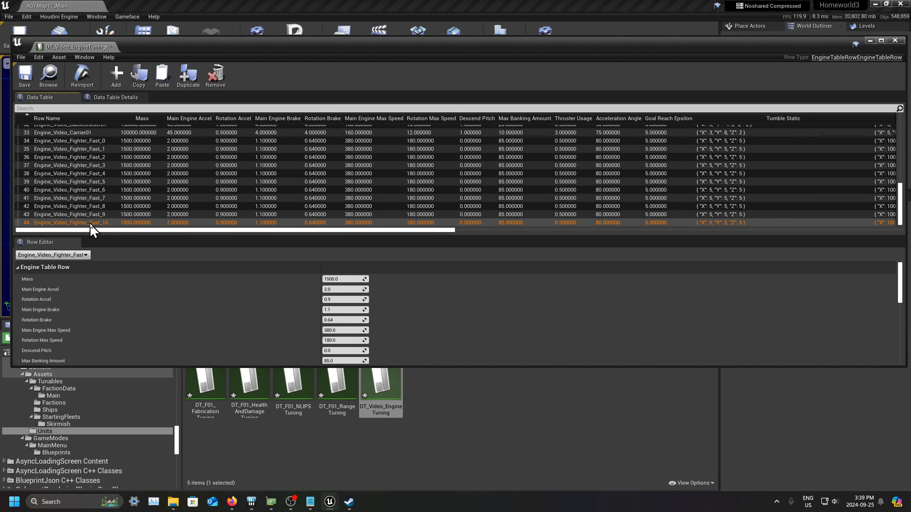
pyautogui.scroll(3, 86, 190)
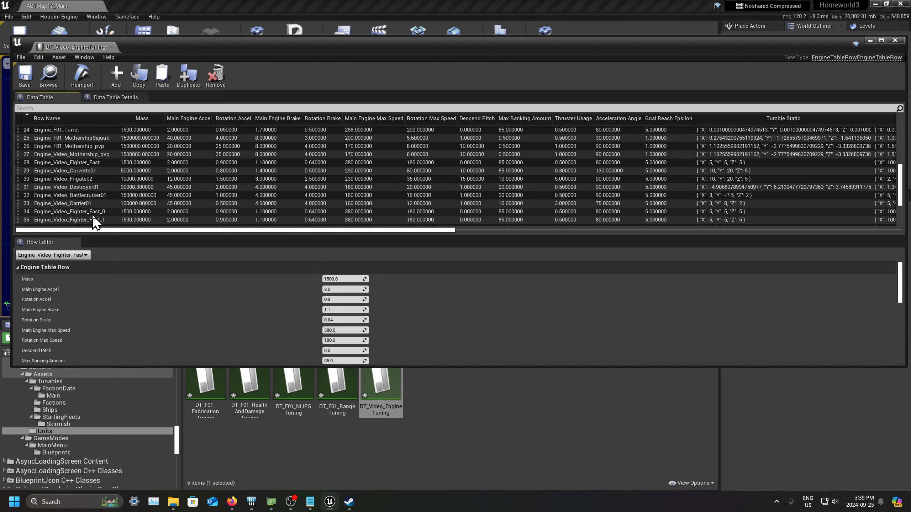
pyautogui.scroll(-3, 92, 215)
pyautogui.scroll(2, 92, 217)
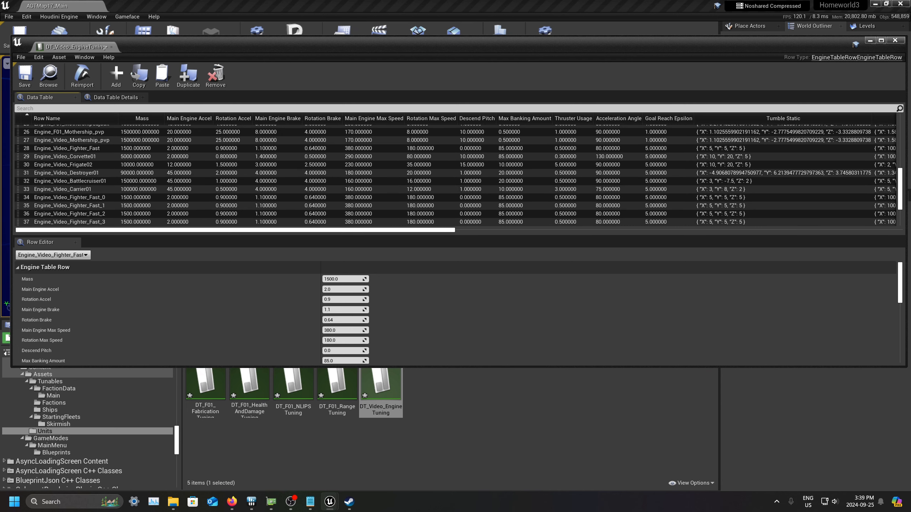
pyautogui.scroll(-3, 146, 169)
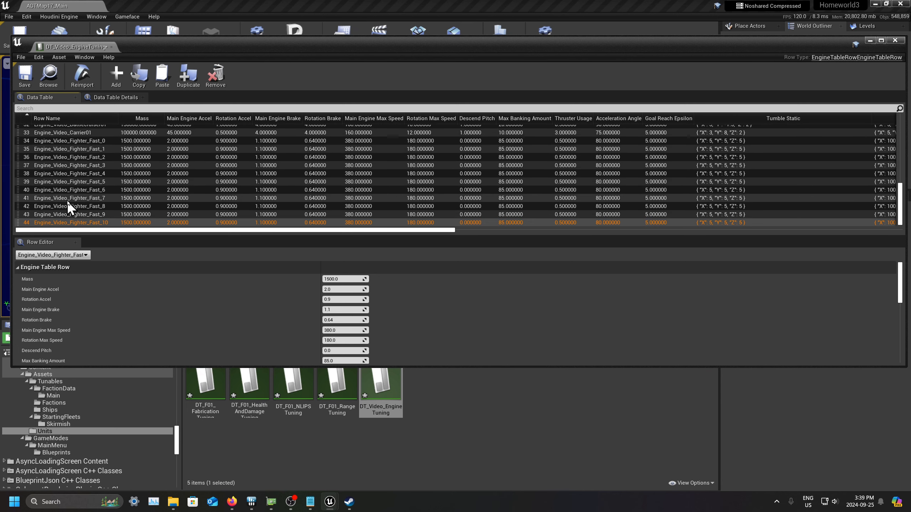
pyautogui.scroll(3, 62, 184)
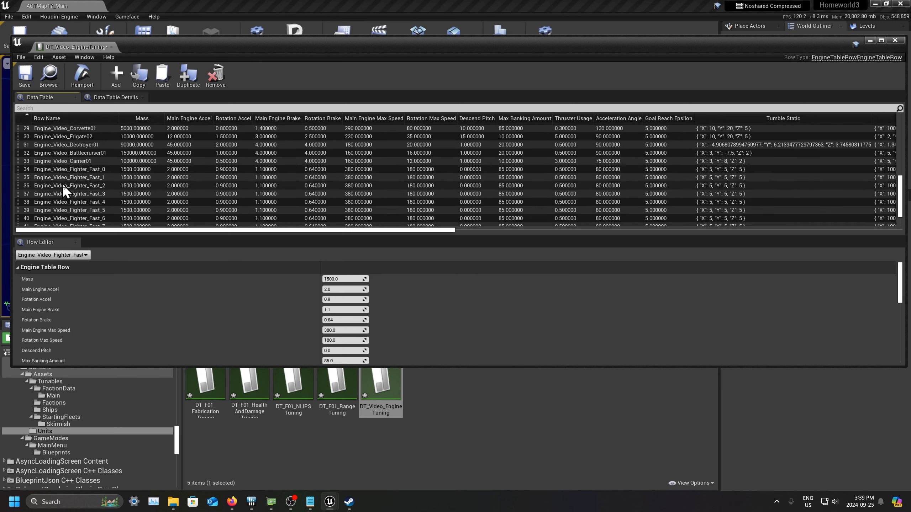
pyautogui.scroll(-3, 108, 189)
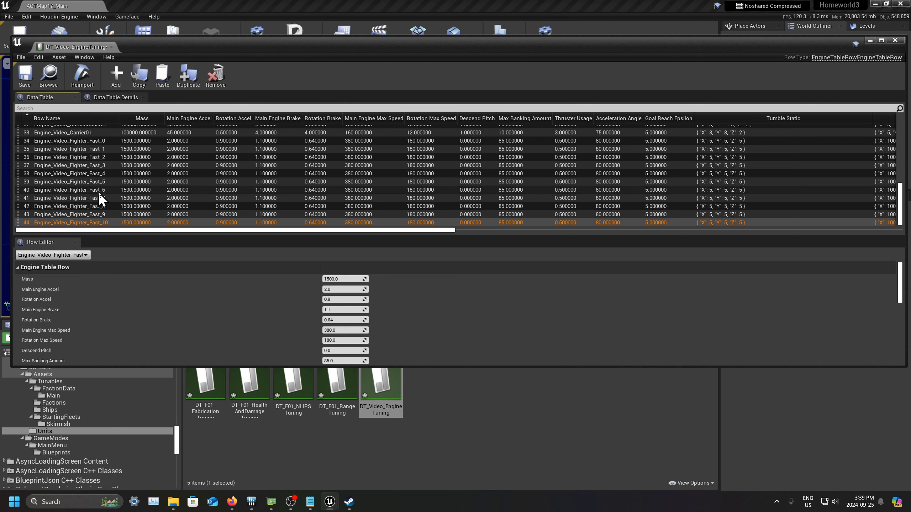
pyautogui.scroll(4, 99, 193)
pyautogui.click(24, 75)
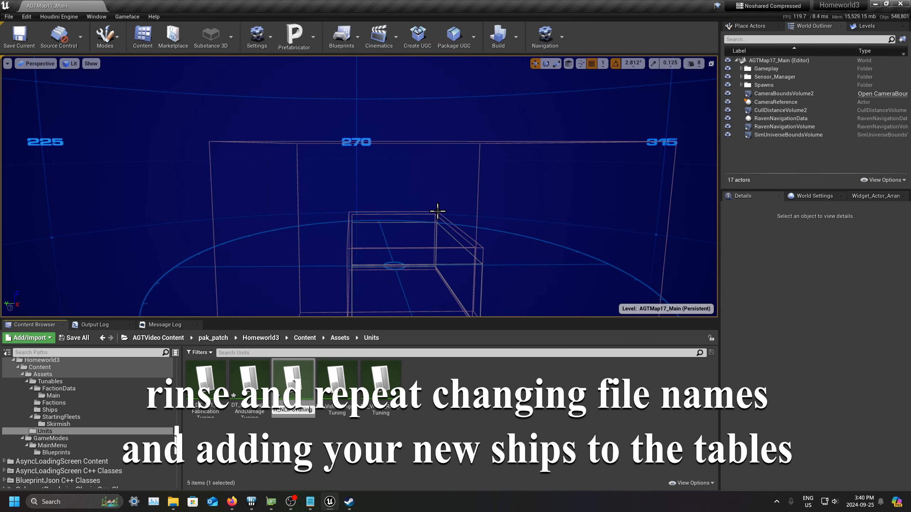
# Rename the NLIPS tuning table in the mod's Units folder to DT_Video_NLIPSTuning.
pyautogui.press('Home')
pyautogui.press('Right')
pyautogui.press('Right')
pyautogui.press('Right')
pyautogui.press('Delete')
pyautogui.press('Delete')
pyautogui.press('Delete')
pyautogui.write('Video')
pyautogui.press('Return')
# Rename the health and damage tuning table to DT_Video_HealthAndDamageTuning.
pyautogui.rightClick(256, 414)
pyautogui.click(283, 167)
pyautogui.press('Home')
pyautogui.press('Right')
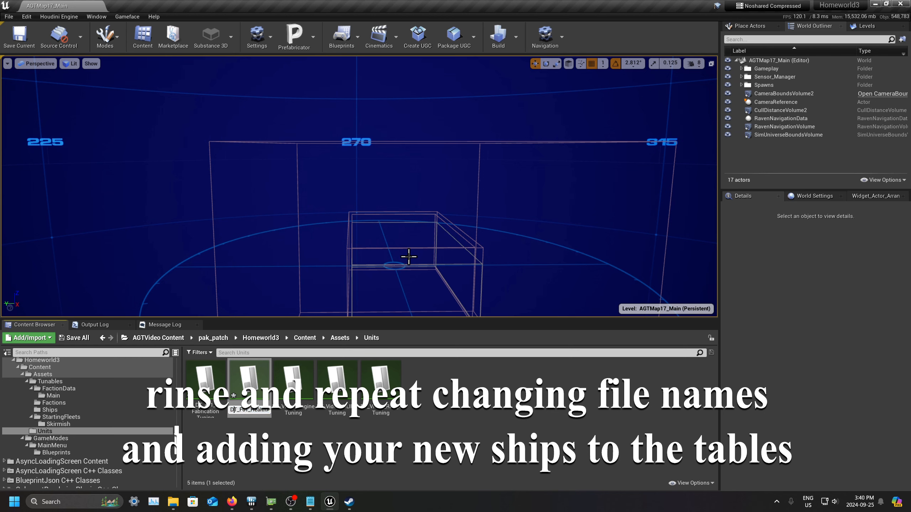
pyautogui.write('Video')
pyautogui.press('Return')
# Rename the fabrication tuning table to DT_Video_FabricationTuning.
pyautogui.rightClick(215, 409)
pyautogui.click(294, 204)
pyautogui.press('Home')
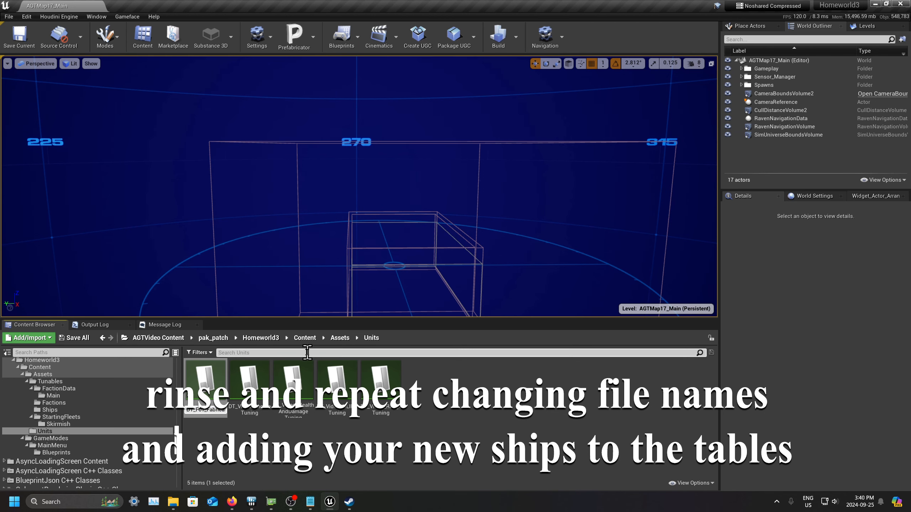
pyautogui.press('Return')
pyautogui.click(212, 403)
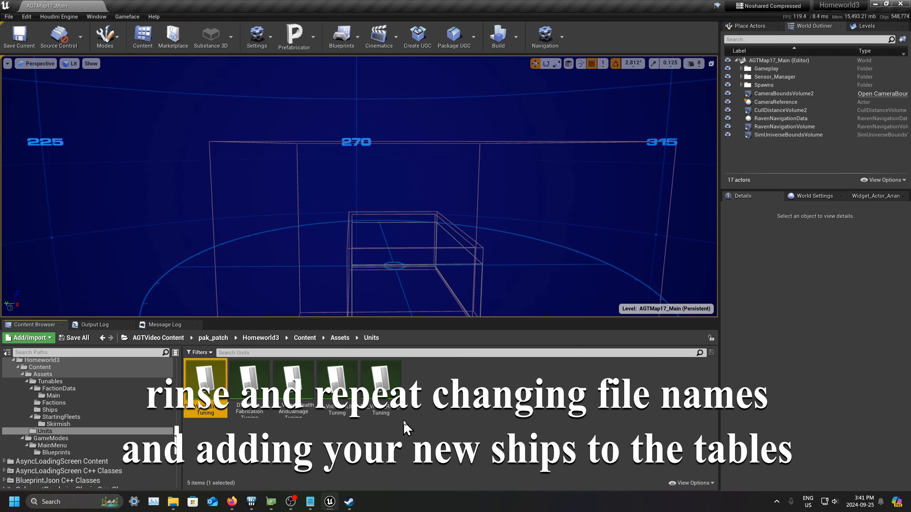
# Open the DT_Video_HealthAndDamageTuning table and bring up the row editing options for one of its hull rows.
pyautogui.doubleClick(228, 413)
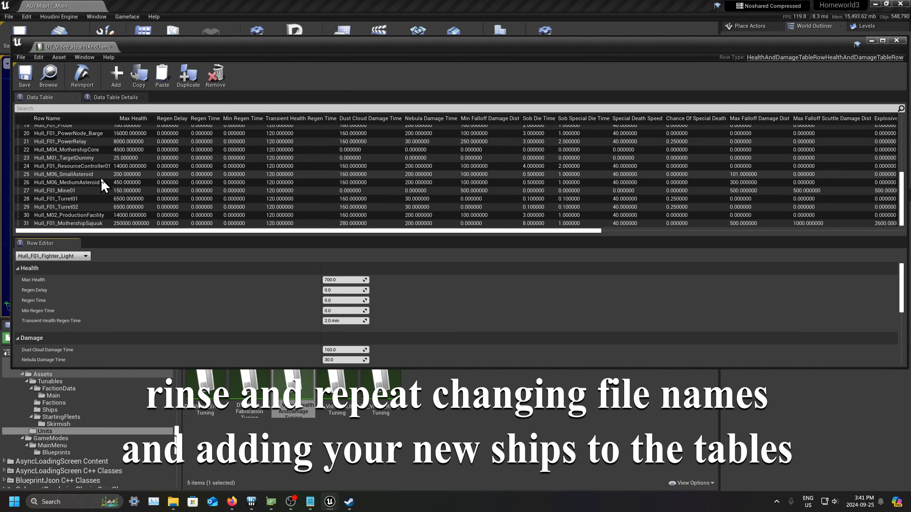
pyautogui.rightClick(72, 145)
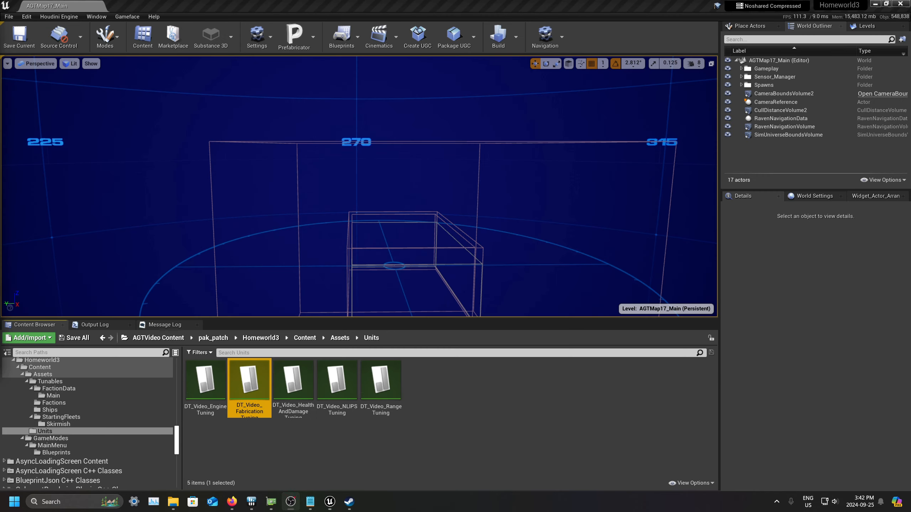
# Copy all five DT_Video tuning tables from the mod into the base game's /Game/Assets/Units folder.
pyautogui.rightClick(375, 416)
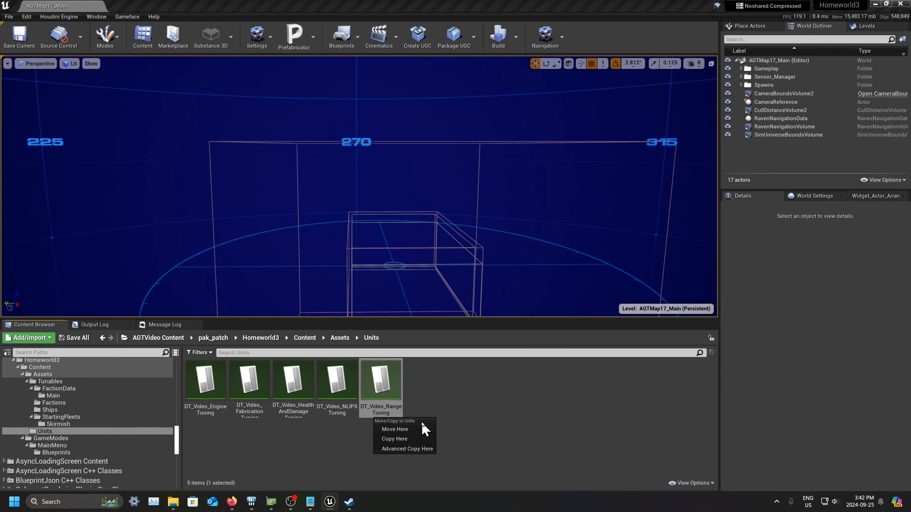
pyautogui.click(419, 400)
pyautogui.keyDown('shift'); pyautogui.click(210, 390); pyautogui.keyUp('shift')
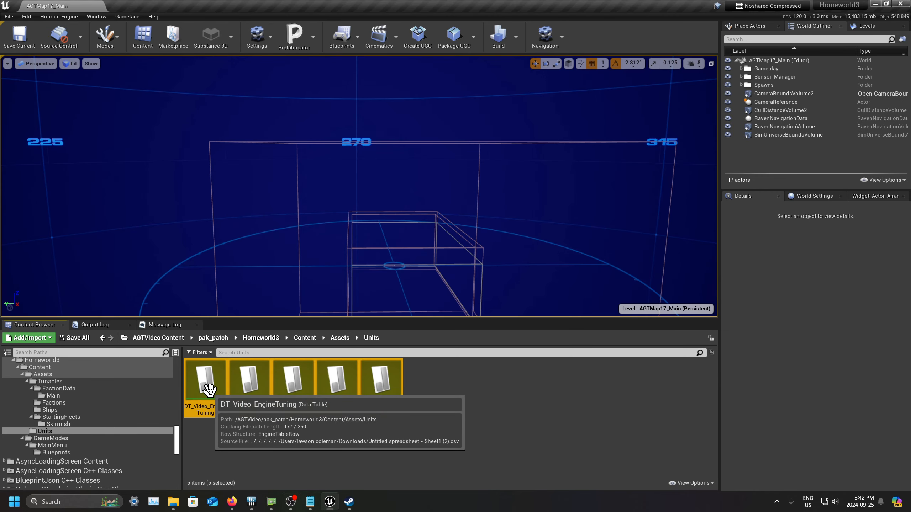
pyautogui.moveTo(209, 390); pyautogui.dragTo(67, 382)
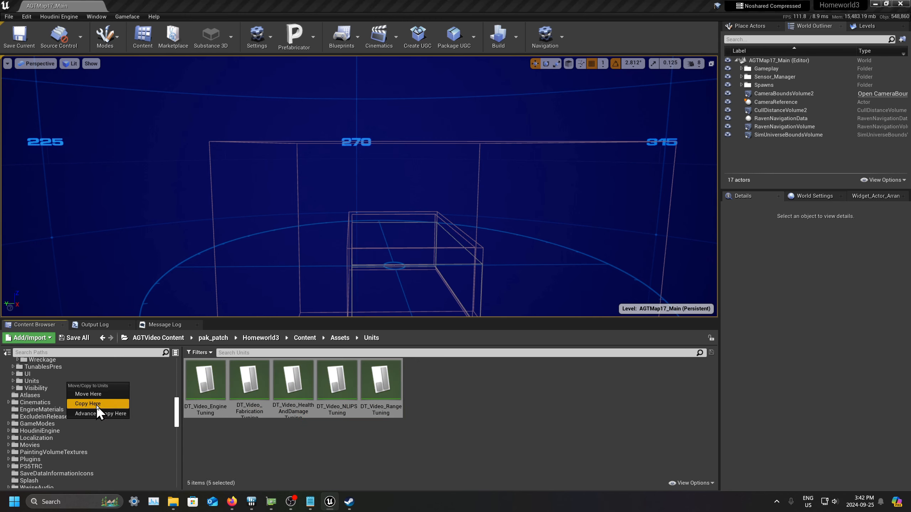
pyautogui.click(96, 405)
# Save all five copied DT_Video tuning tables in /Game/Assets/Units.
pyautogui.scroll(-5, 96, 439)
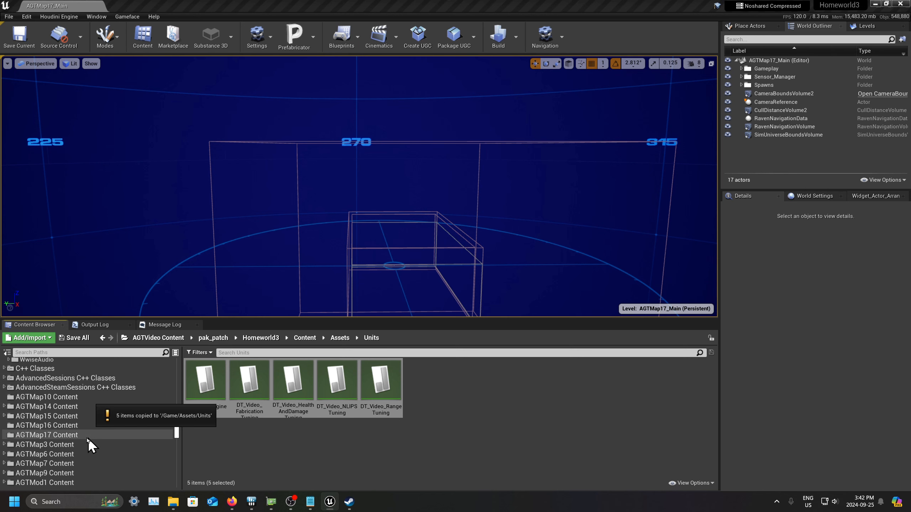
pyautogui.click(74, 338)
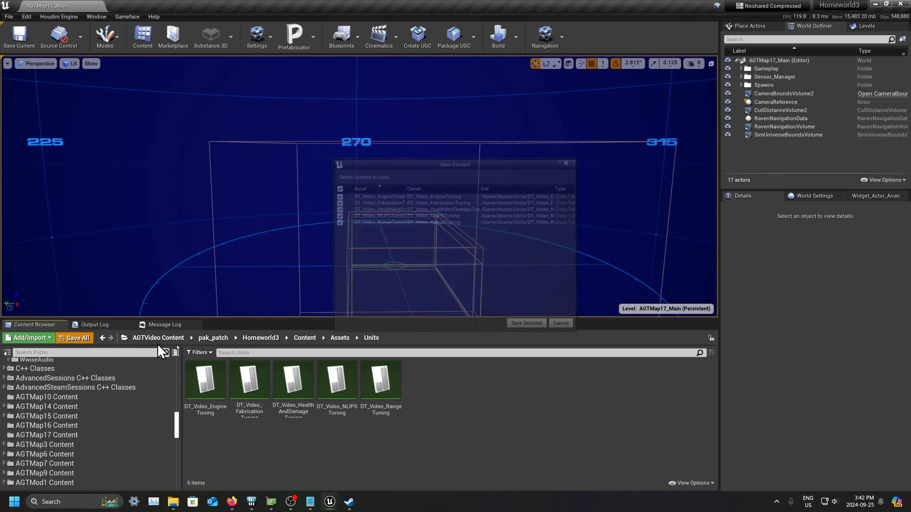
pyautogui.click(515, 332)
# Open the mod's SA_Video_Mothership01 ship asset from the Tunables/Ships folder.
pyautogui.scroll(-5, 89, 426)
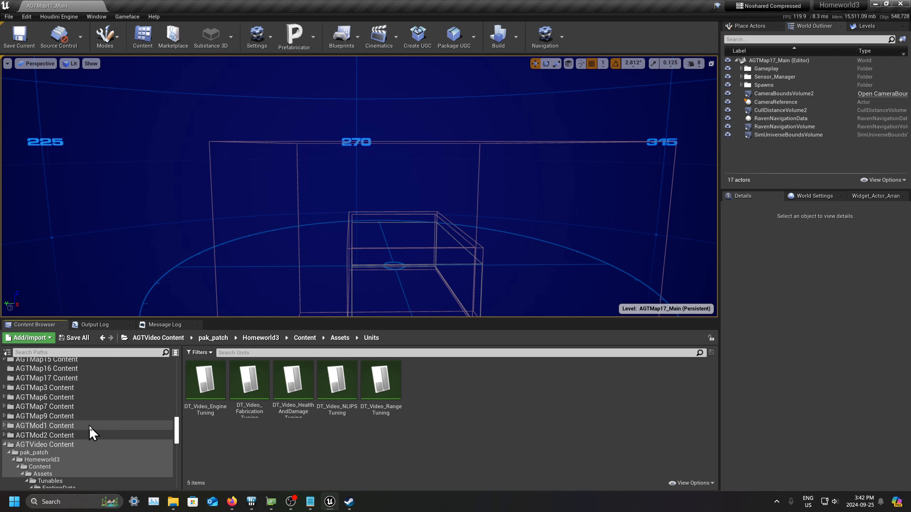
pyautogui.click(86, 423)
pyautogui.doubleClick(206, 380)
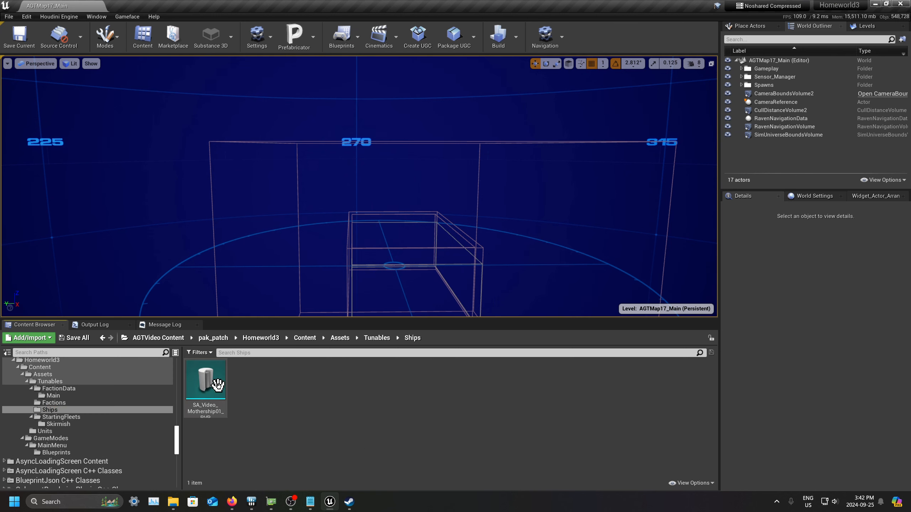
# Set the data table of the mothership's Vitals Row to DT_Video_HealthAndDamageTuning.
pyautogui.scroll(-8, 778, 208)
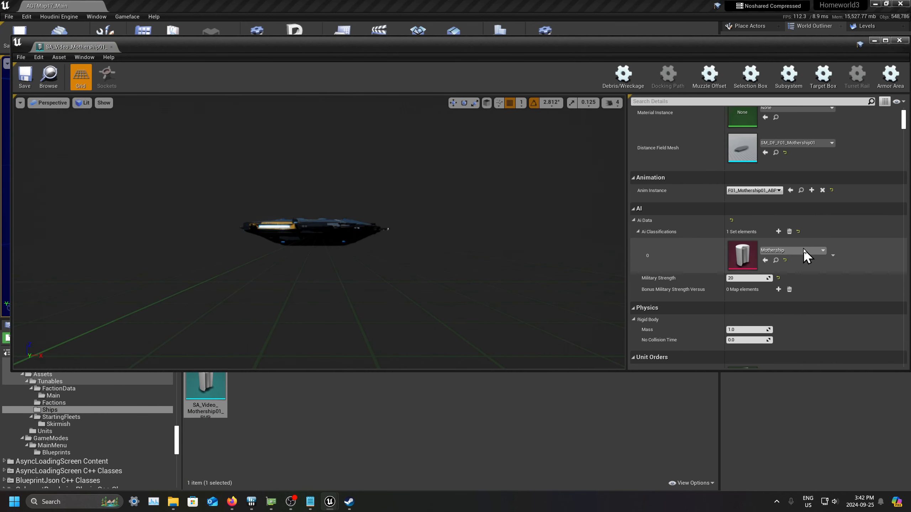
pyautogui.scroll(-10, 839, 292)
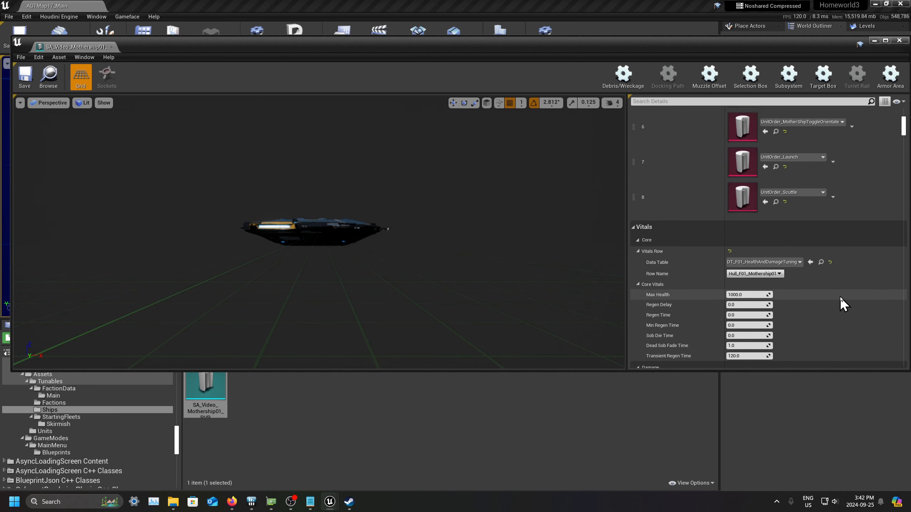
pyautogui.click(800, 250)
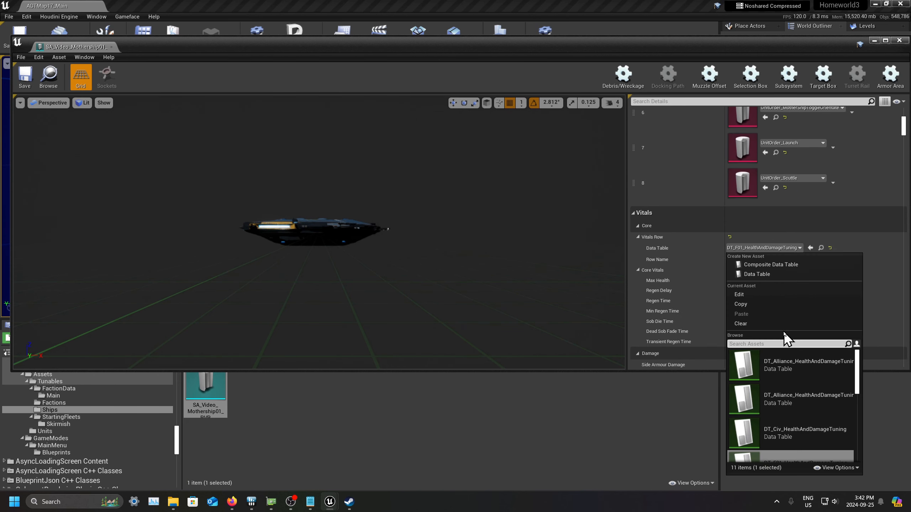
pyautogui.write('video')
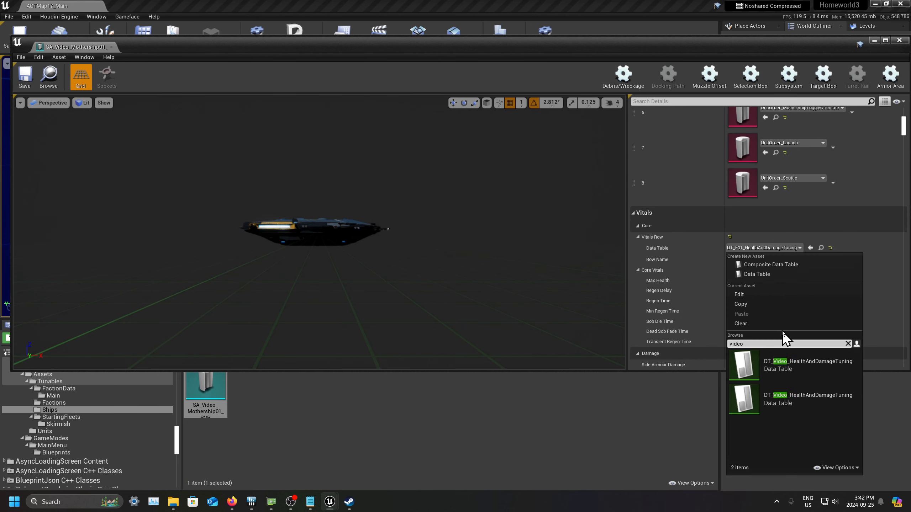
pyautogui.click(778, 368)
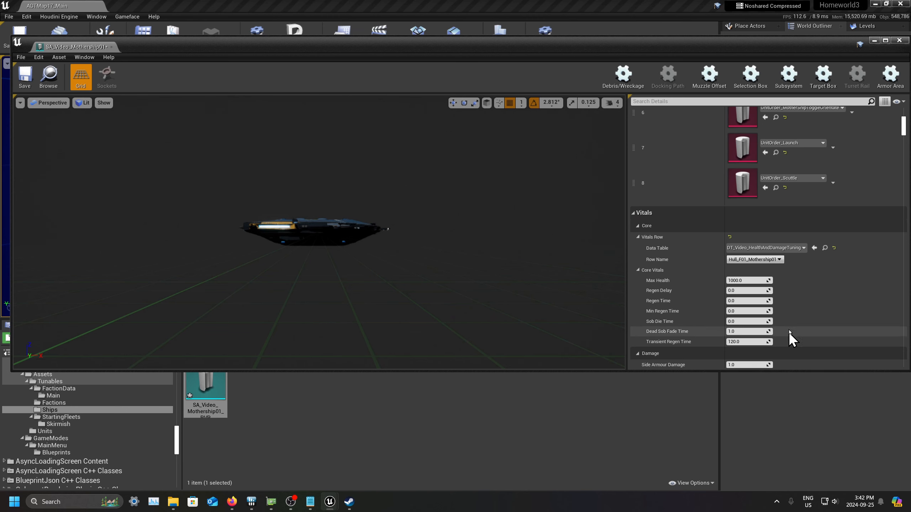
# Inspect the row names available for the mothership's Vitals Row and the data table assigned to it.
pyautogui.click(778, 259)
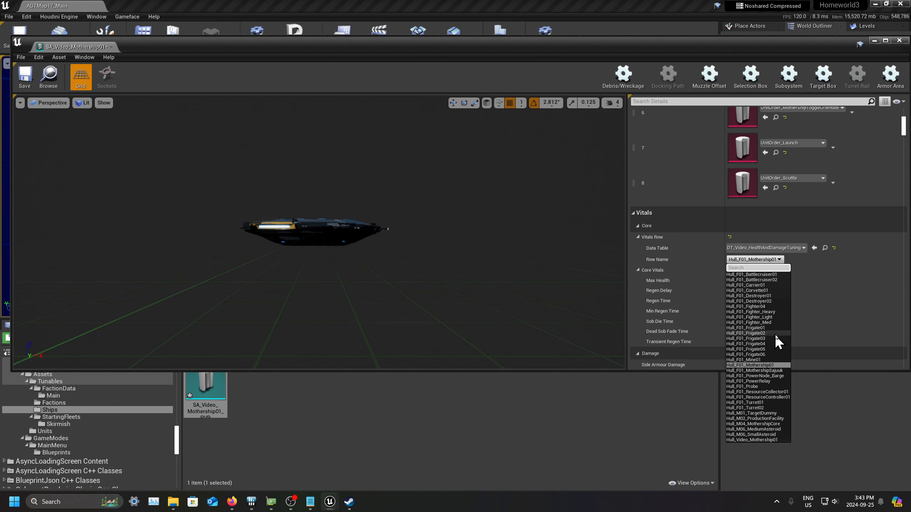
pyautogui.click(832, 306)
pyautogui.scroll(1, 767, 261)
pyautogui.click(785, 273)
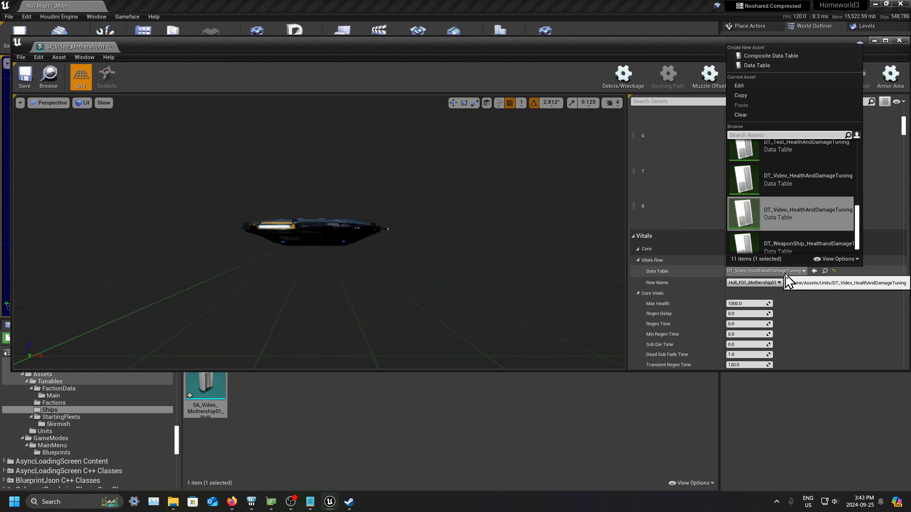
pyautogui.click(785, 274)
pyautogui.click(775, 285)
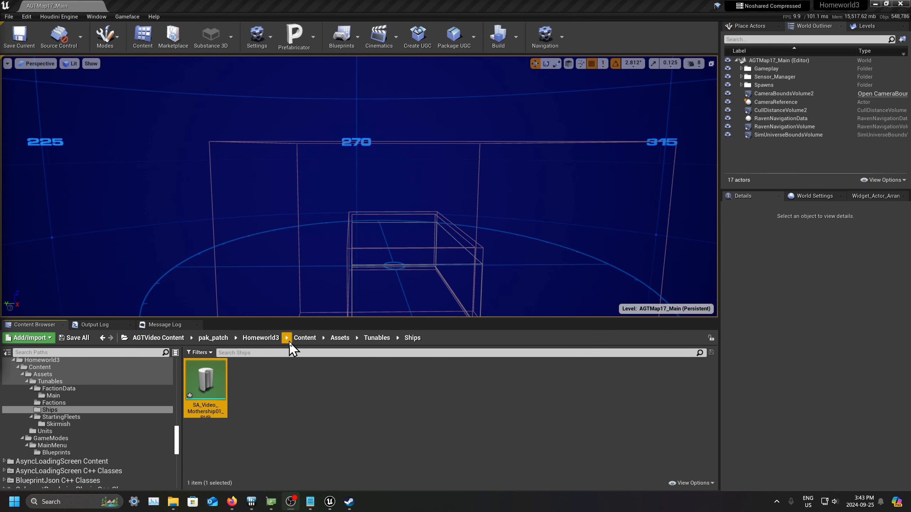
# Reopen the SA_Video_Mothership01 ship asset and reselect DT_Video_HealthAndDamageTuning as the Vitals Row's data table.
pyautogui.click(275, 373)
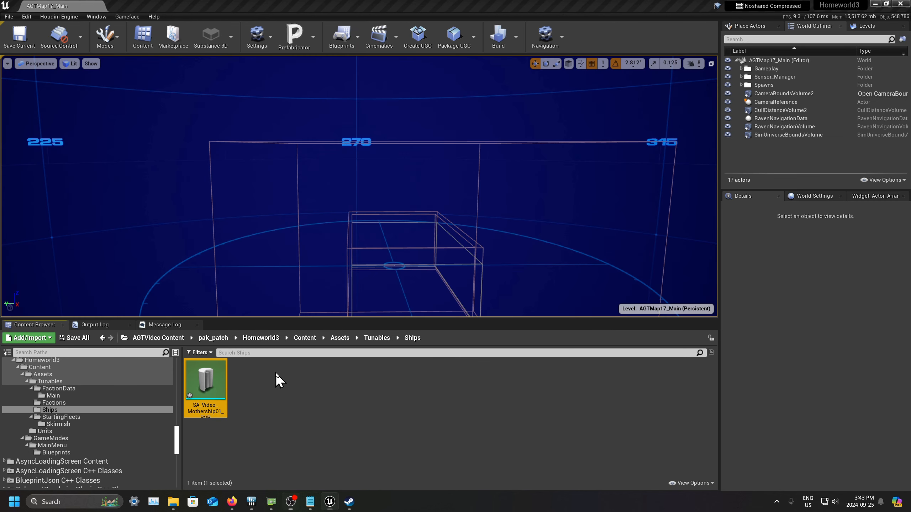
pyautogui.doubleClick(206, 380)
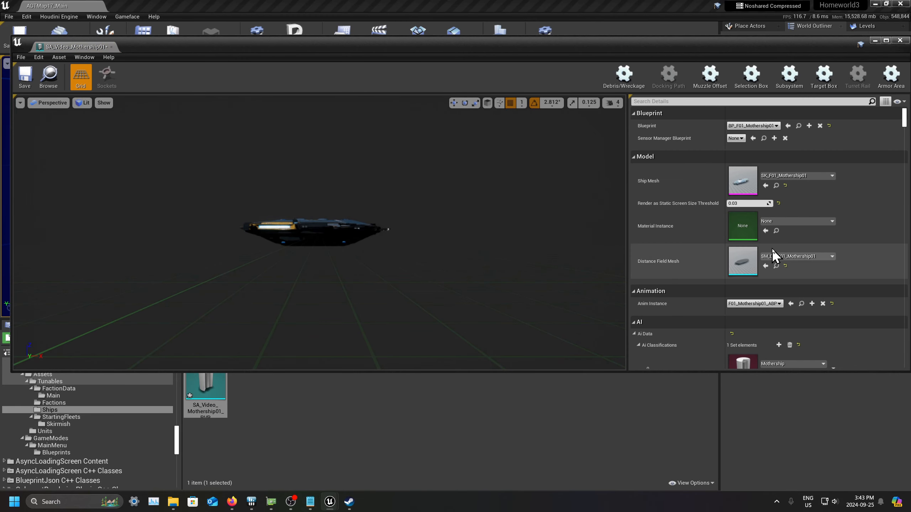
pyautogui.scroll(-15, 844, 244)
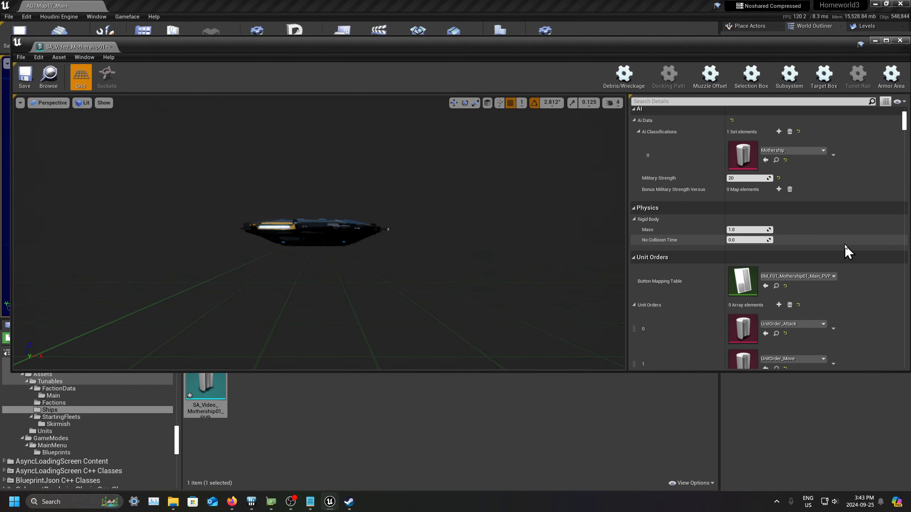
pyautogui.scroll(-4, 837, 240)
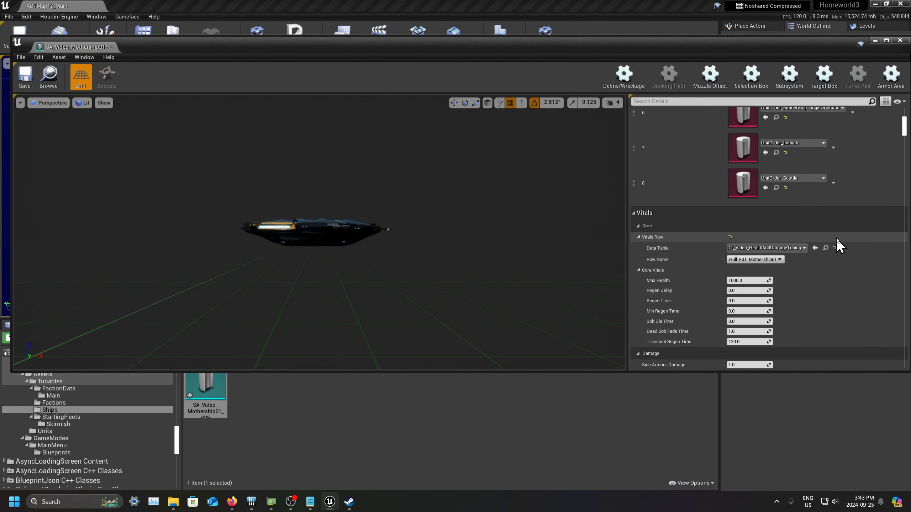
pyautogui.click(797, 205)
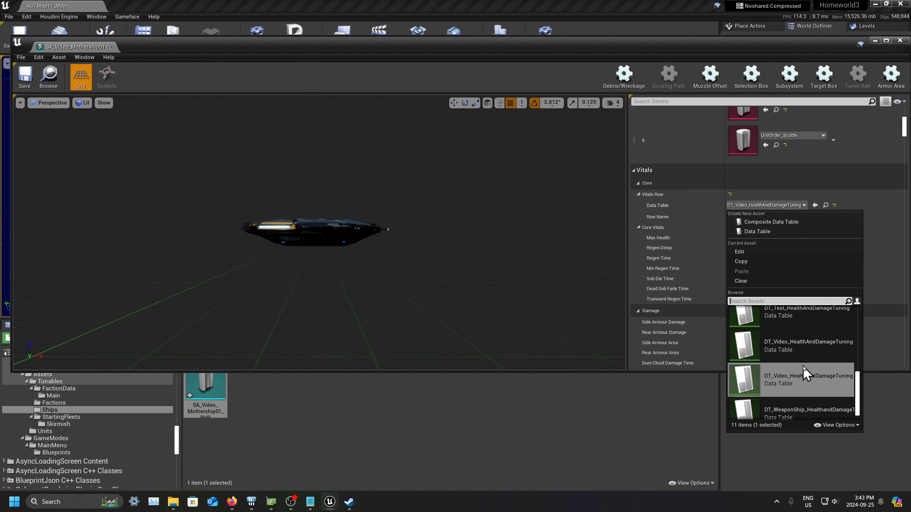
pyautogui.click(803, 376)
pyautogui.click(887, 267)
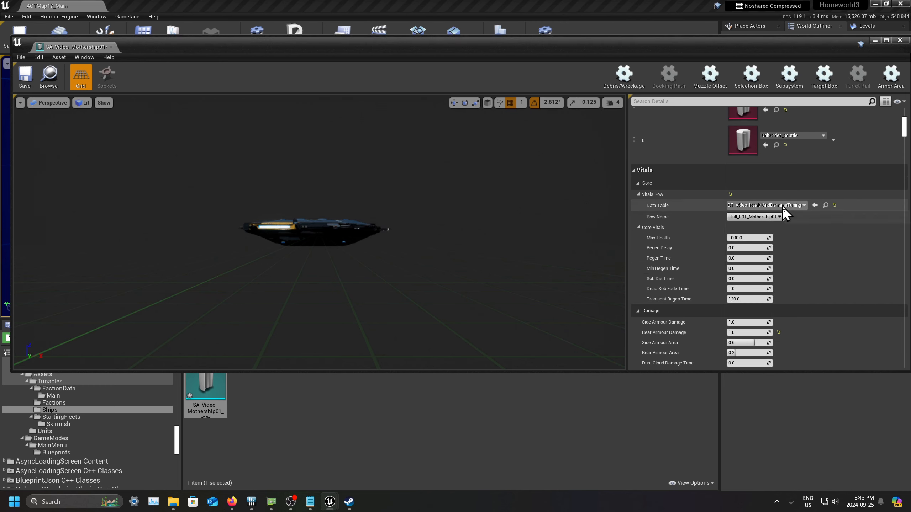
# Filter the mothership's properties by "table" and set the Engine Row's data table to DT_Video_EngineTuning.
pyautogui.scroll(-10, 771, 285)
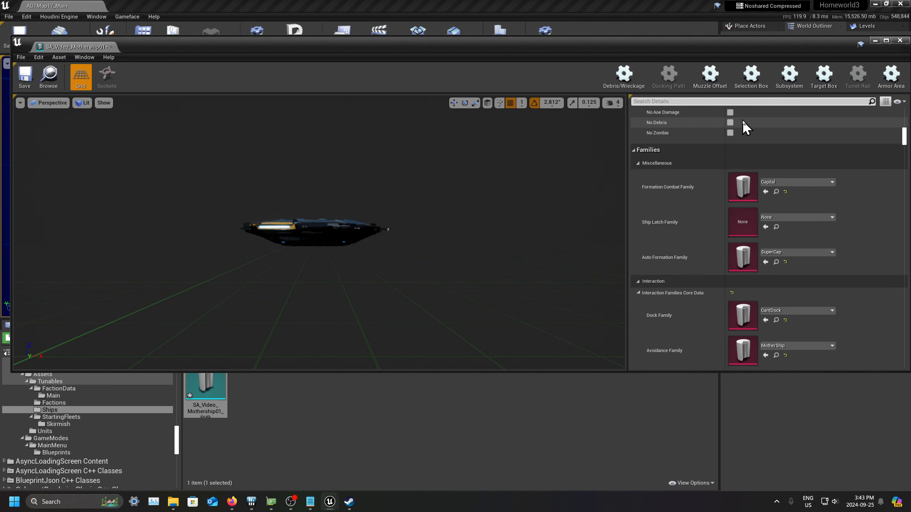
pyautogui.write('le')
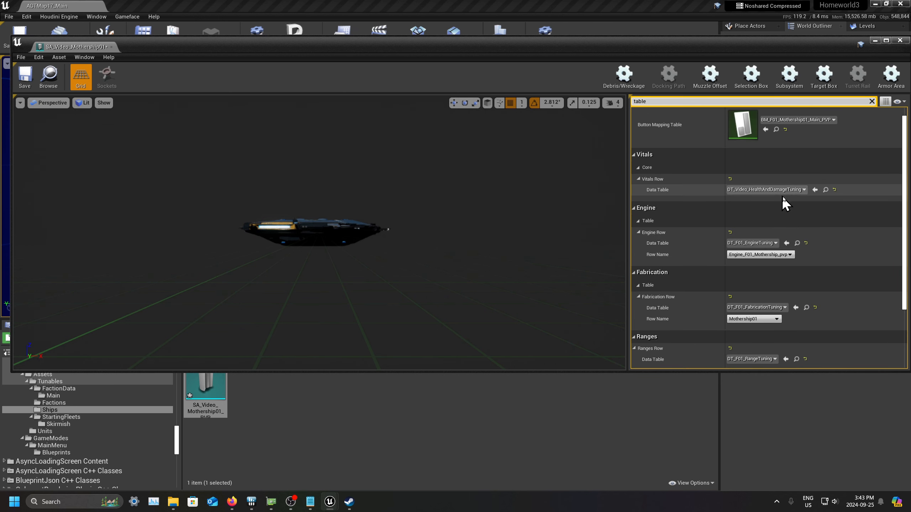
pyautogui.click(770, 243)
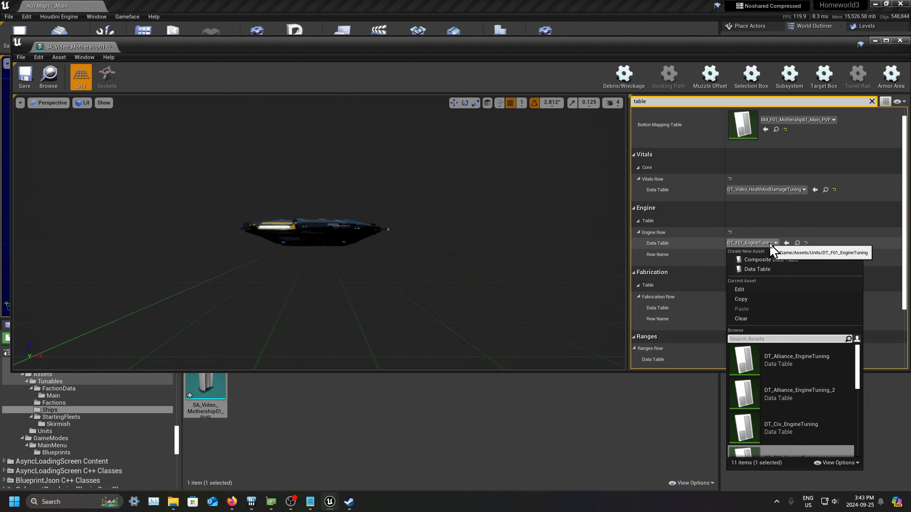
pyautogui.write('video')
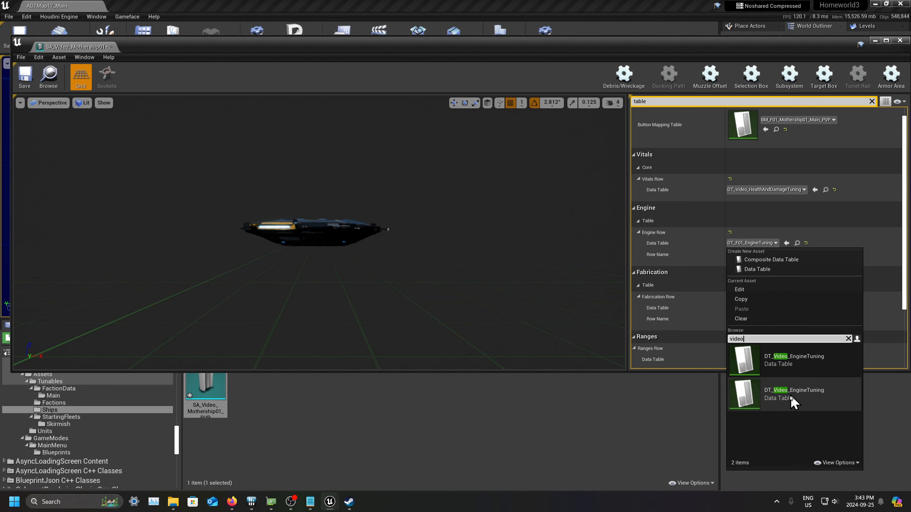
pyautogui.moveTo(788, 399)
pyautogui.click(789, 373)
# Set the Fabrication Row's data table to DT_Video_FabricationTuning.
pyautogui.scroll(-2, 804, 306)
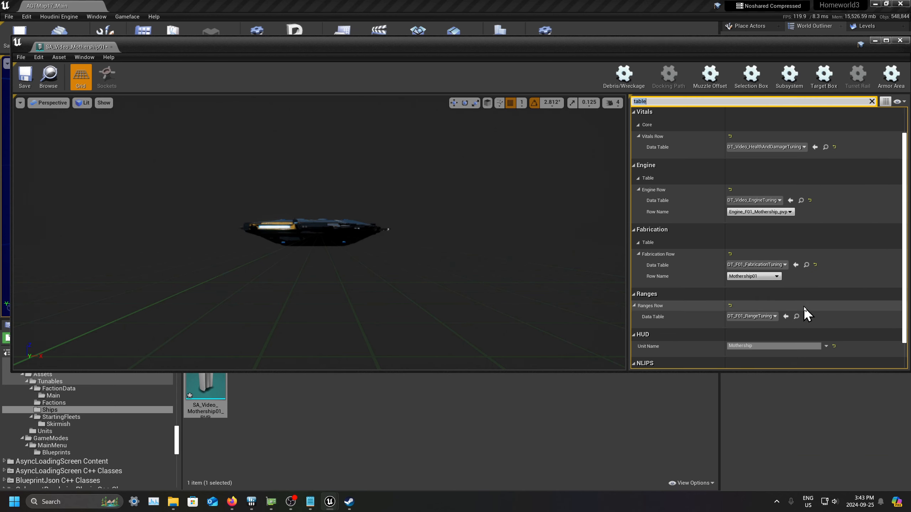
pyautogui.click(765, 265)
pyautogui.write('video')
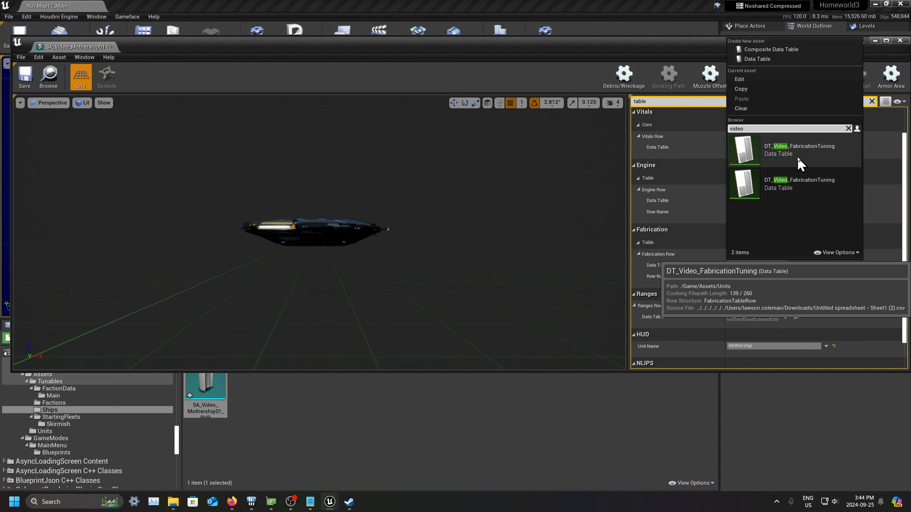
pyautogui.click(797, 180)
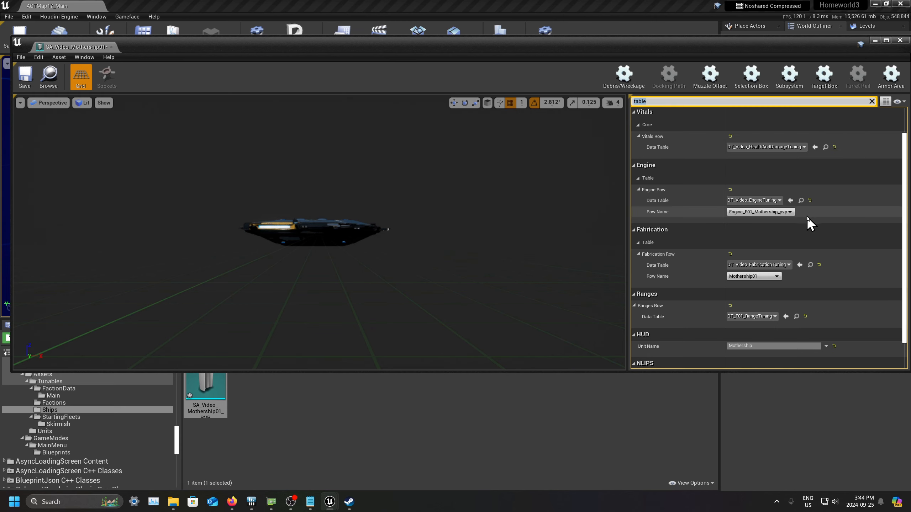
# Set the Ranges Row's data table to DT_Video_RangeTuning.
pyautogui.scroll(-1, 806, 221)
pyautogui.click(769, 288)
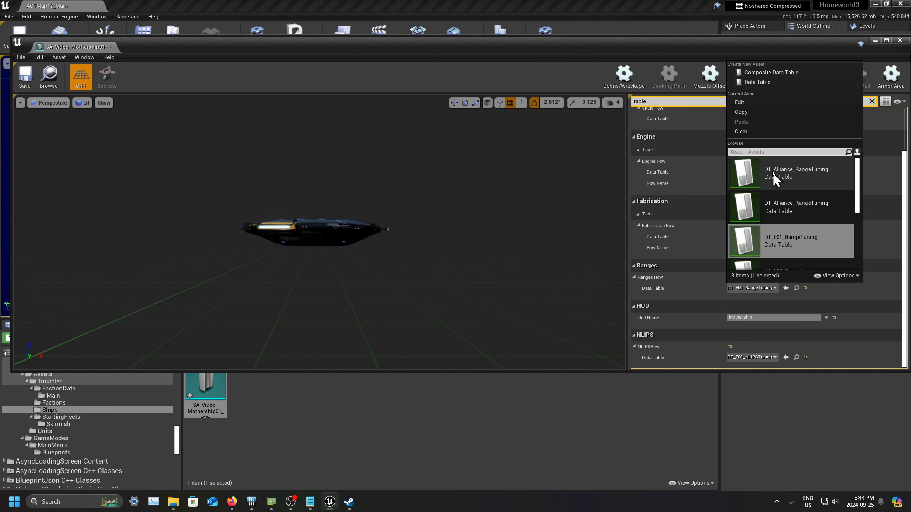
pyautogui.write('video')
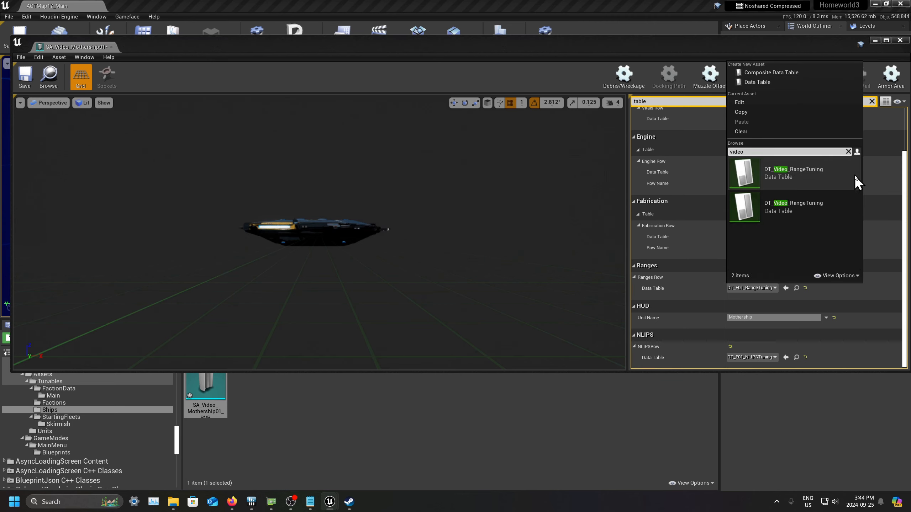
pyautogui.click(797, 185)
pyautogui.click(797, 184)
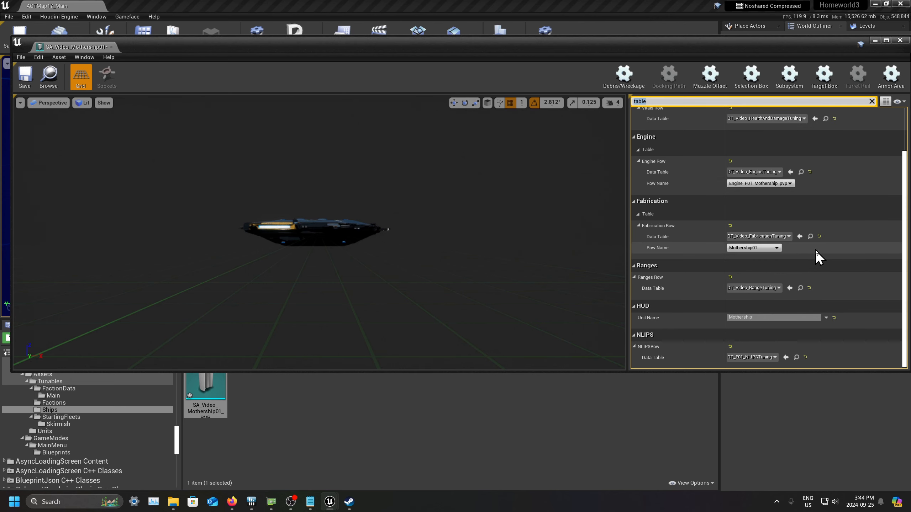
# Set the data table of the mothership's NLIPSRow to DT_Video_NLIPSTuning.
pyautogui.click(769, 357)
pyautogui.write('vi')
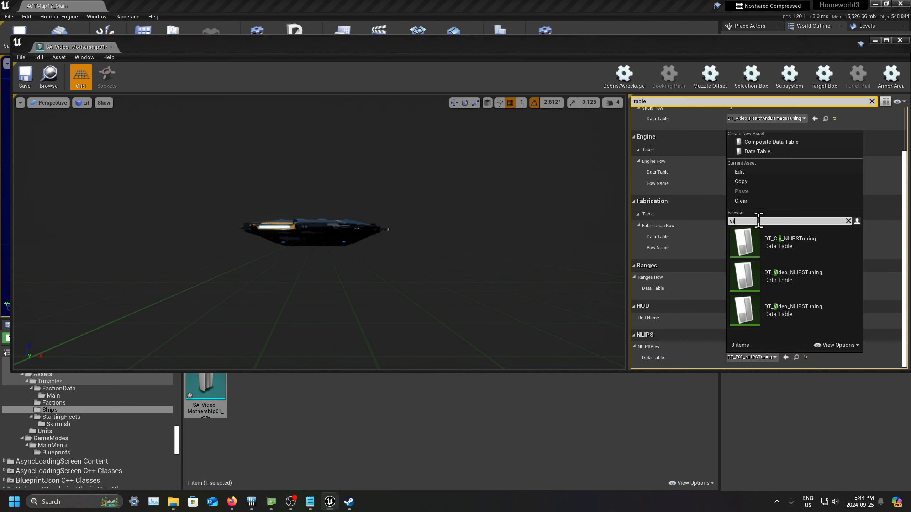
pyautogui.write('deop')
pyautogui.press('BackSpace')
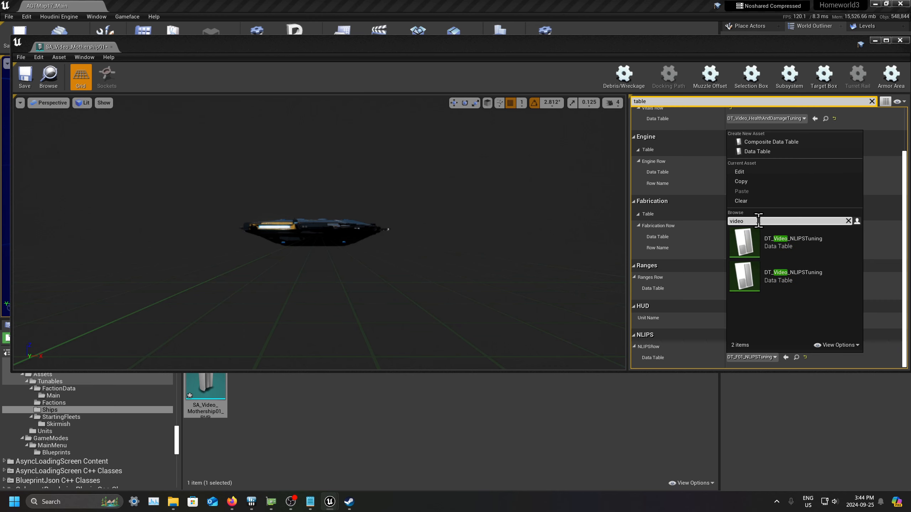
pyautogui.click(807, 258)
# Set the Engine Row's row name to Engine_Video_Mothership_pvp and the Fabrication Row's row name to Video_Mothership01.
pyautogui.scroll(4, 841, 282)
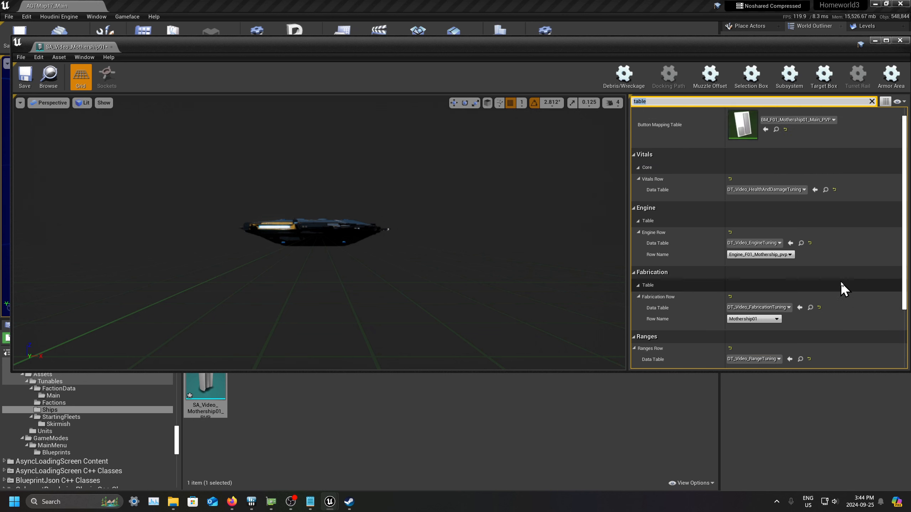
pyautogui.click(784, 267)
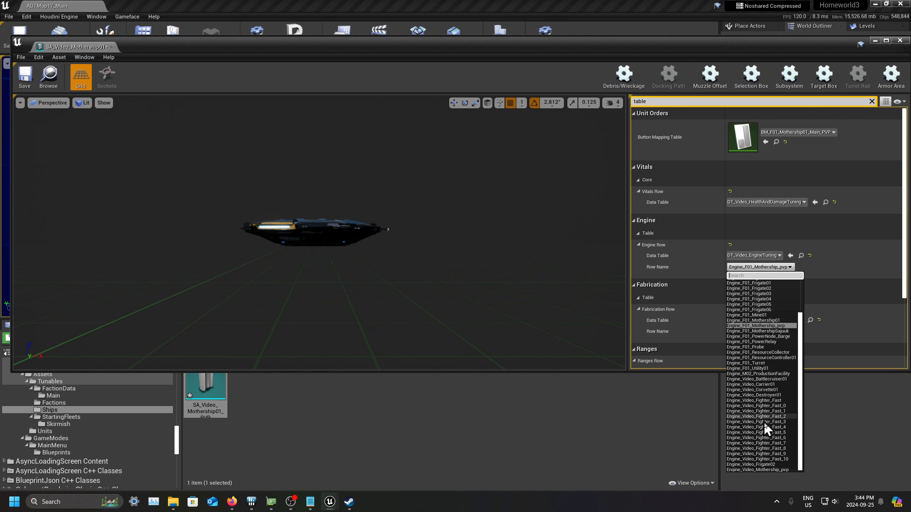
pyautogui.click(774, 470)
pyautogui.scroll(-2, 793, 306)
pyautogui.click(768, 290)
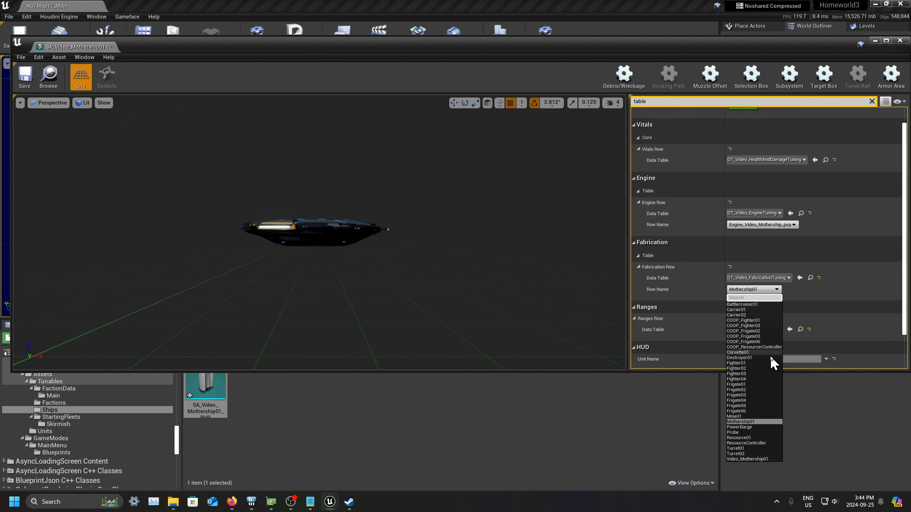
pyautogui.click(771, 459)
# Check which data table is assigned to the mothership's Ranges Row.
pyautogui.scroll(-1, 821, 331)
pyautogui.click(749, 315)
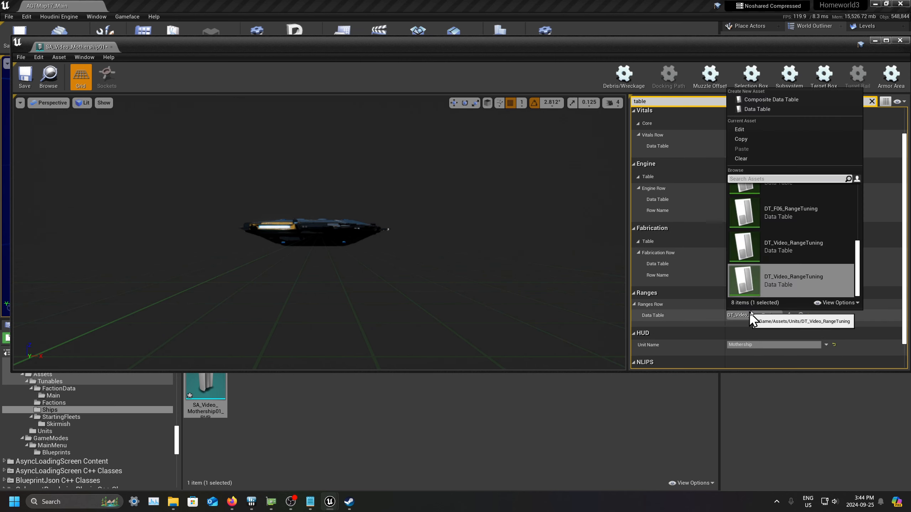
pyautogui.click(862, 333)
pyautogui.scroll(-1, 802, 315)
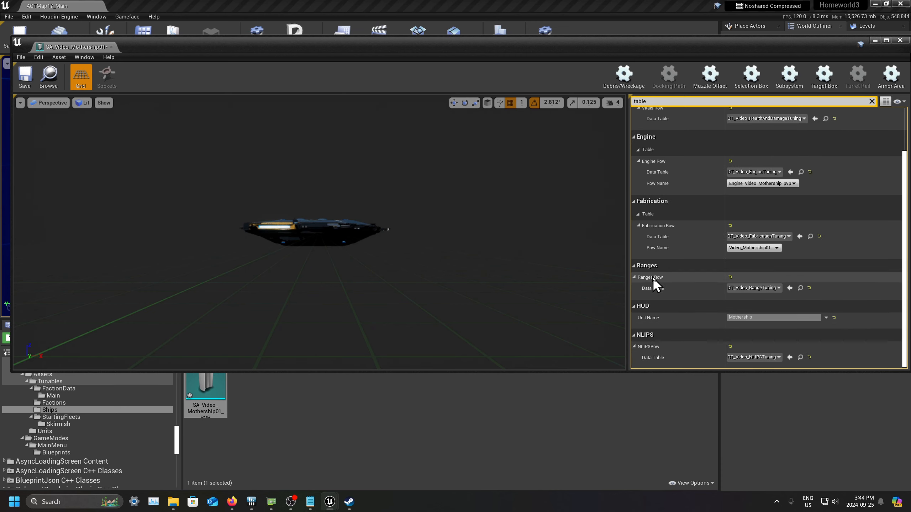
# Remove the property filter from the mothership's details and set the Ranges Row's row name to SA_Video_Mothership01.
pyautogui.click(871, 101)
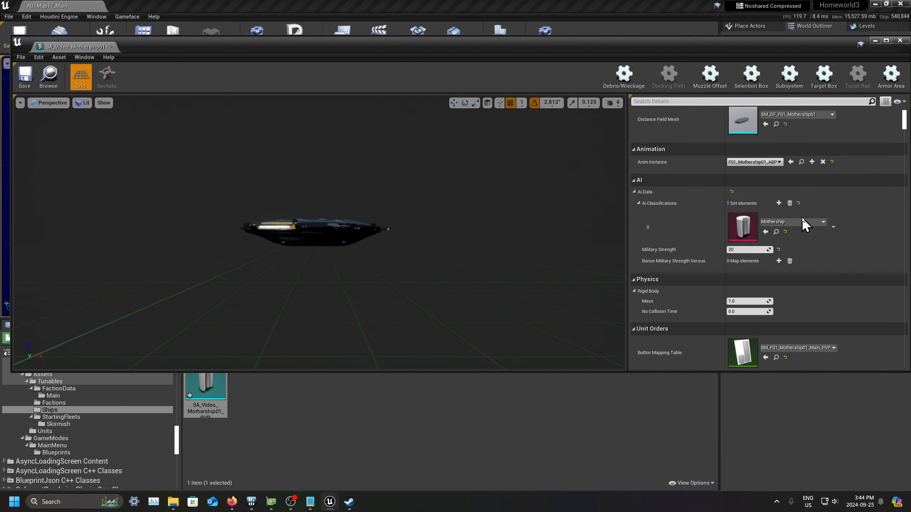
pyautogui.scroll(-5, 800, 220)
pyautogui.scroll(-15, 770, 239)
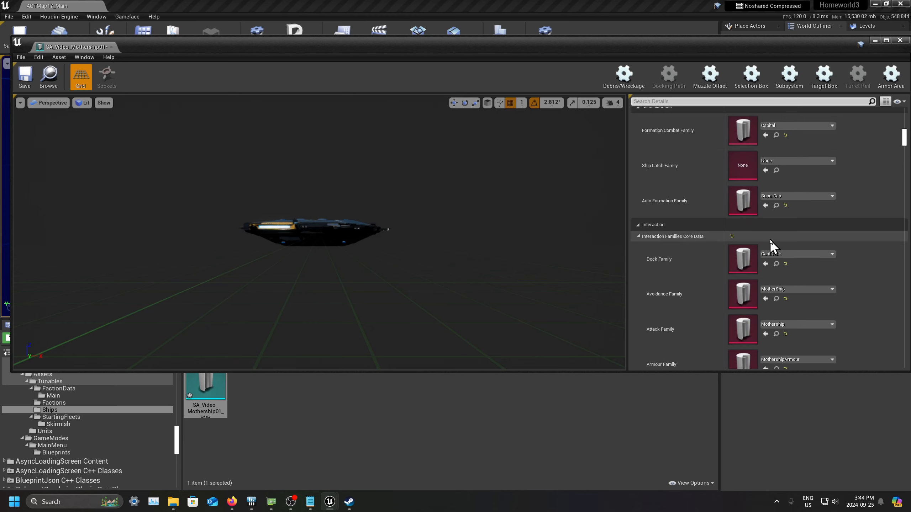
pyautogui.scroll(-10, 770, 240)
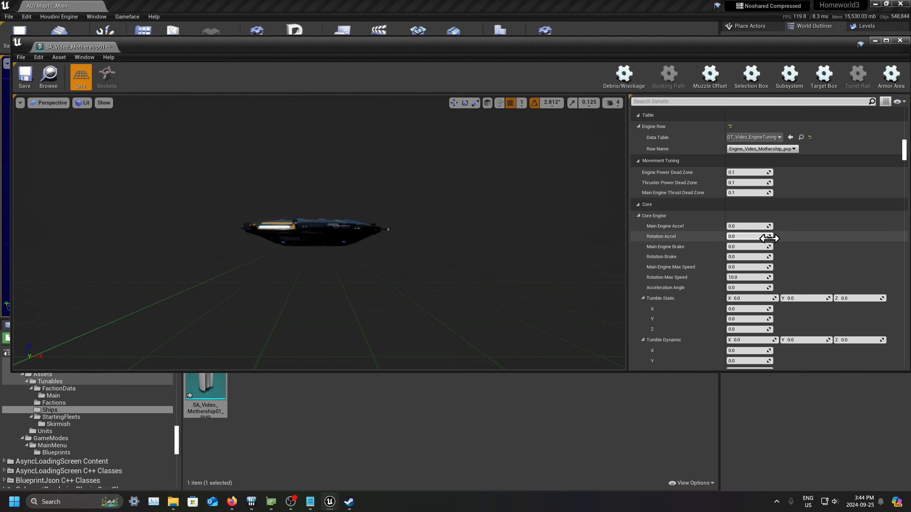
pyautogui.scroll(-12, 776, 235)
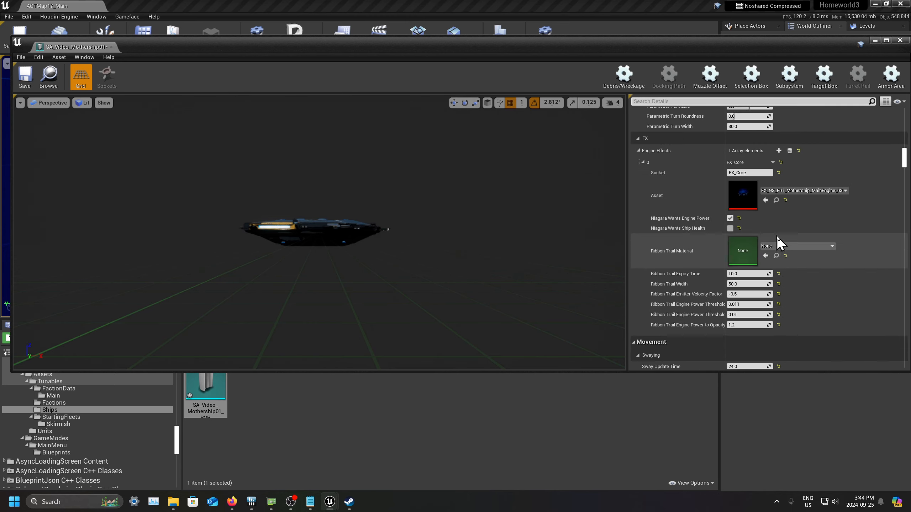
pyautogui.scroll(-12, 777, 239)
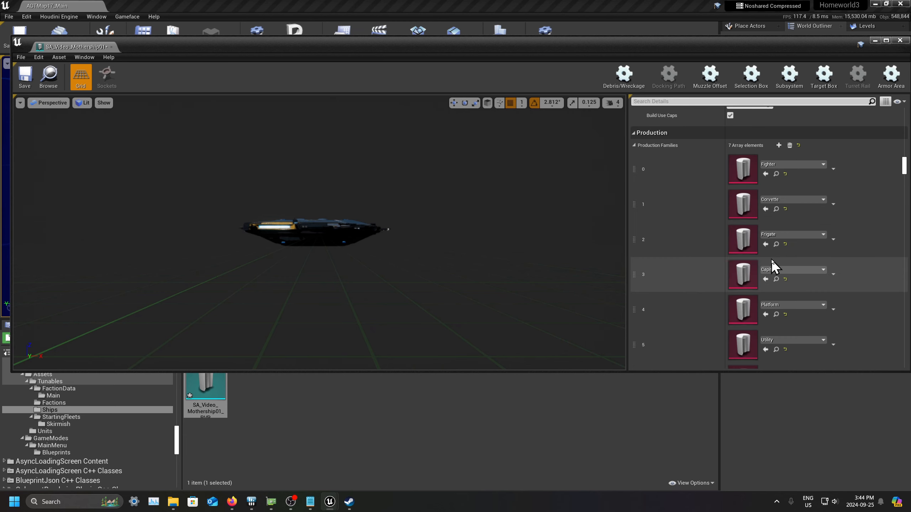
pyautogui.scroll(-12, 771, 259)
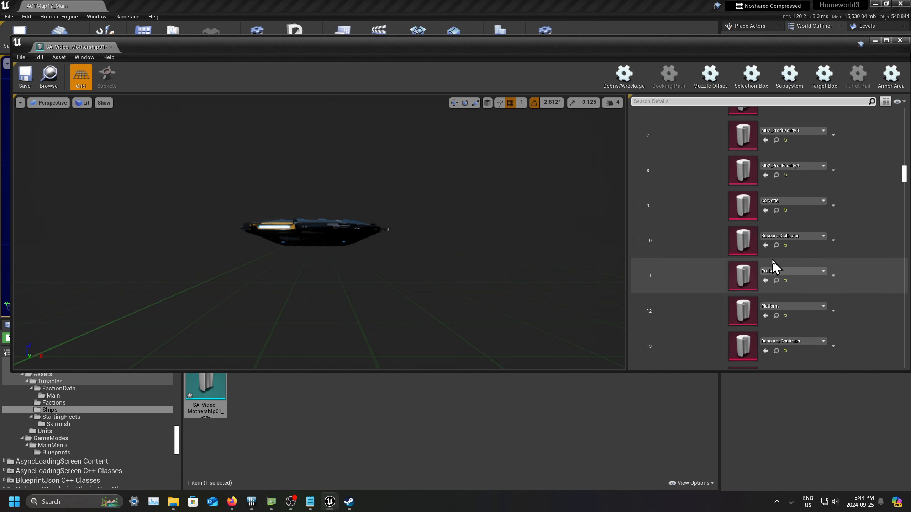
pyautogui.scroll(-12, 773, 260)
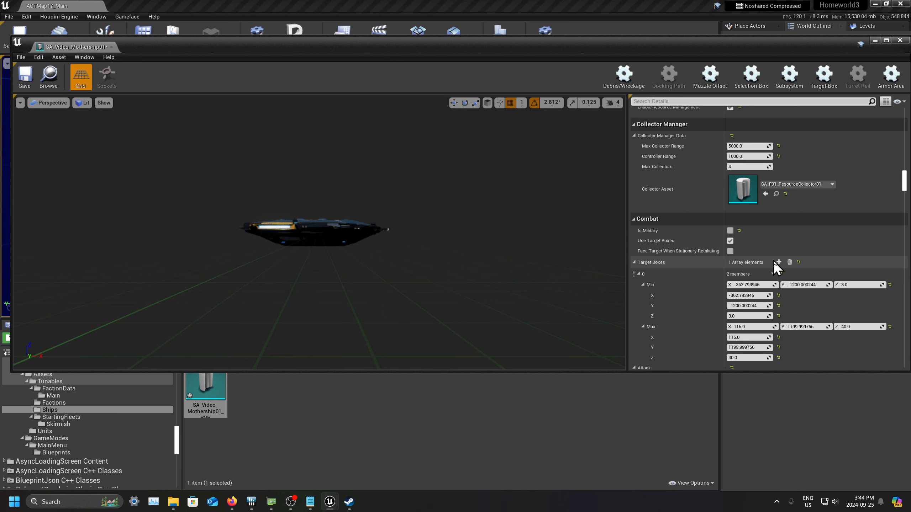
pyautogui.scroll(12, 773, 262)
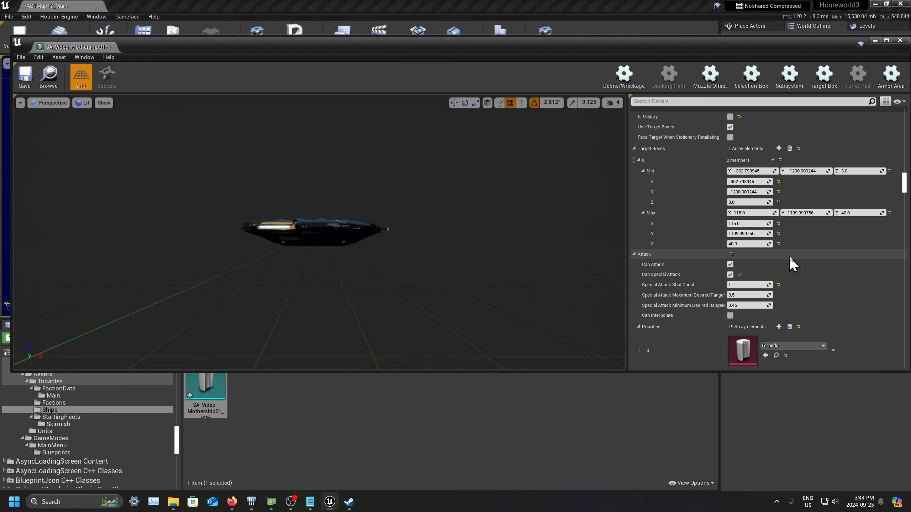
pyautogui.scroll(-12, 792, 255)
pyautogui.scroll(-15, 790, 250)
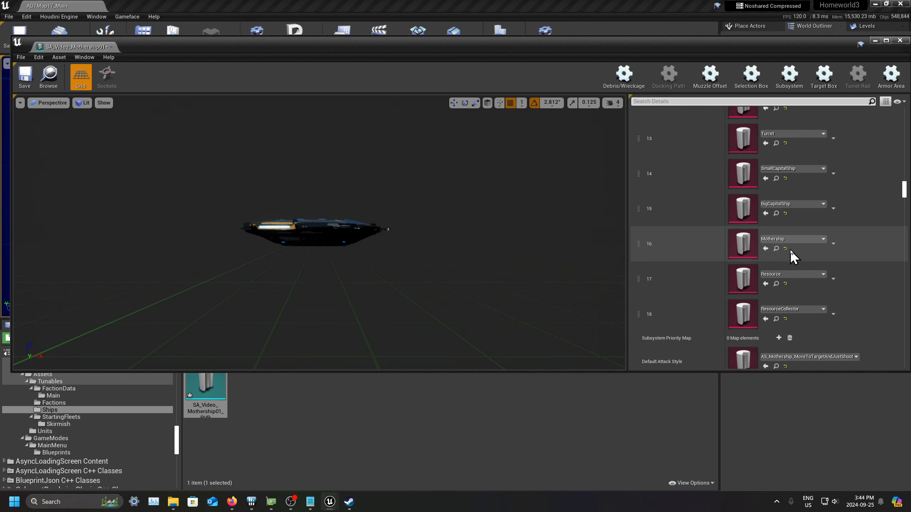
pyautogui.scroll(-15, 790, 249)
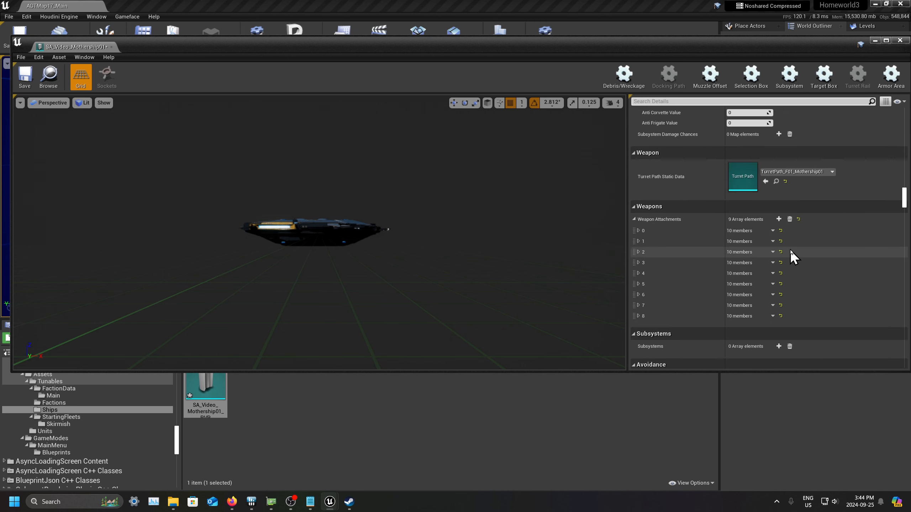
pyautogui.scroll(-15, 790, 249)
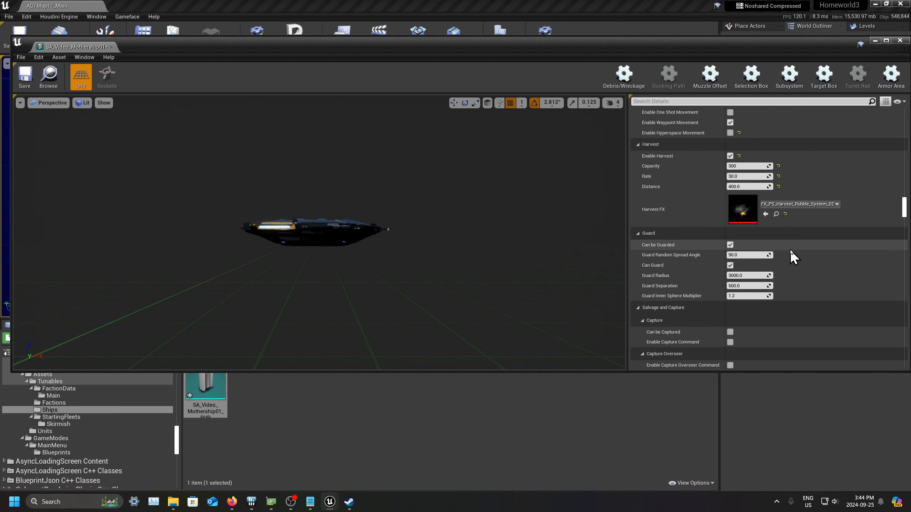
pyautogui.scroll(-15, 790, 250)
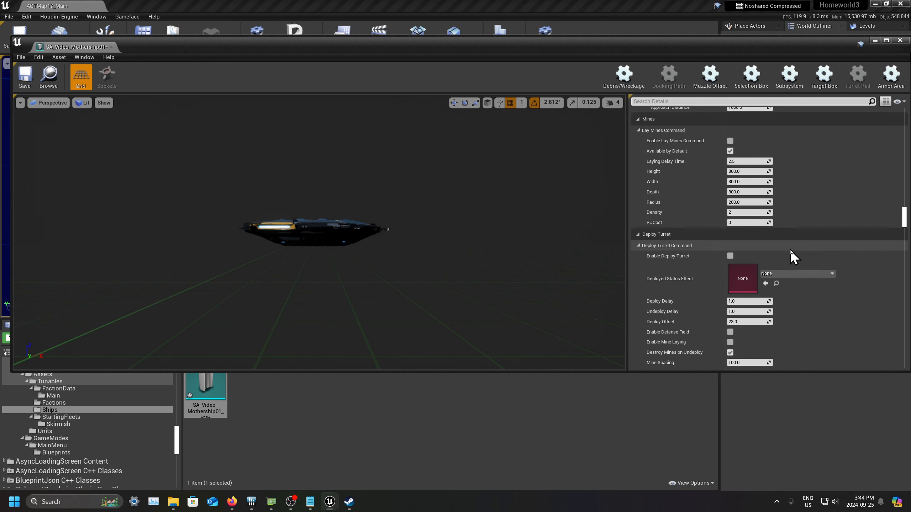
pyautogui.scroll(-12, 790, 249)
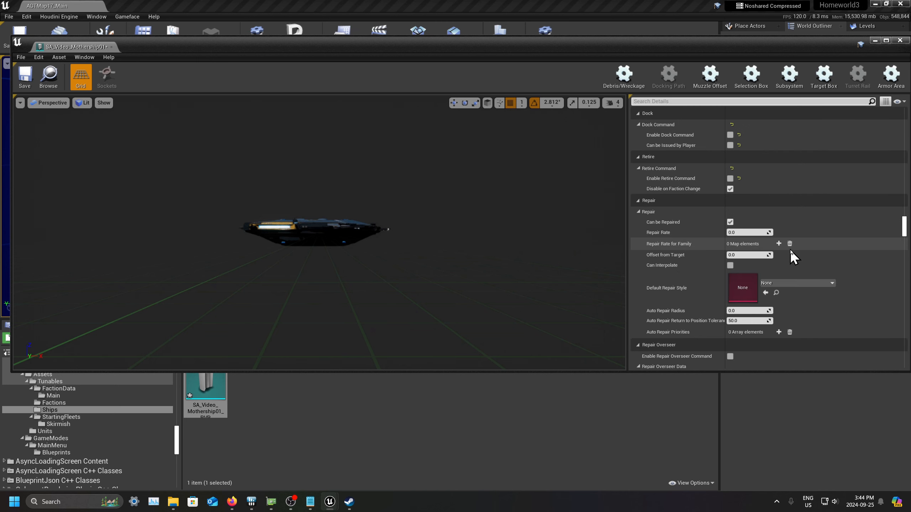
pyautogui.scroll(-12, 789, 250)
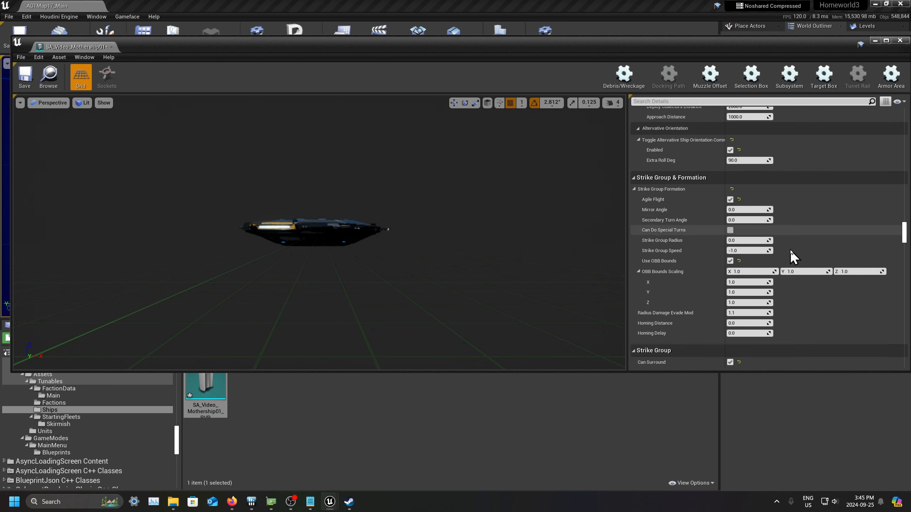
pyautogui.scroll(4, 789, 250)
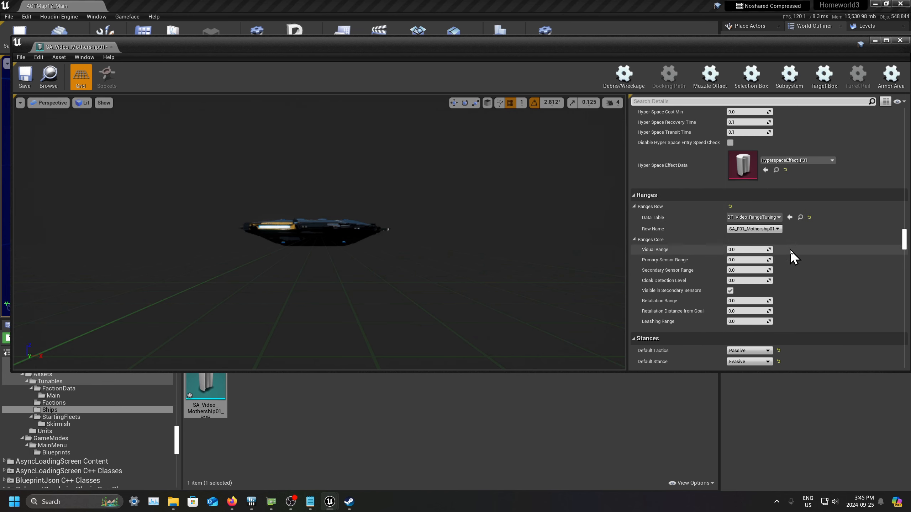
pyautogui.click(771, 243)
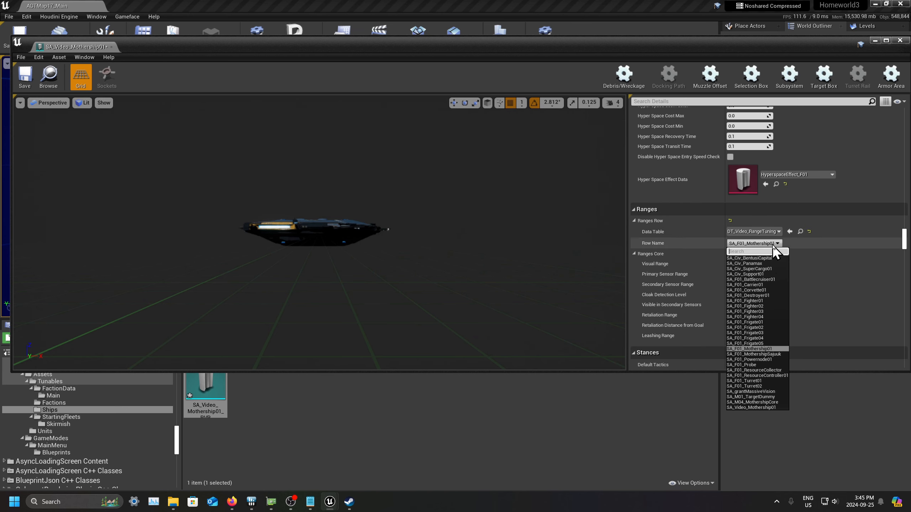
pyautogui.click(758, 408)
# Filter the mothership's properties by "row name" and check which rows are available for the NLIPSRow.
pyautogui.scroll(-5, 814, 291)
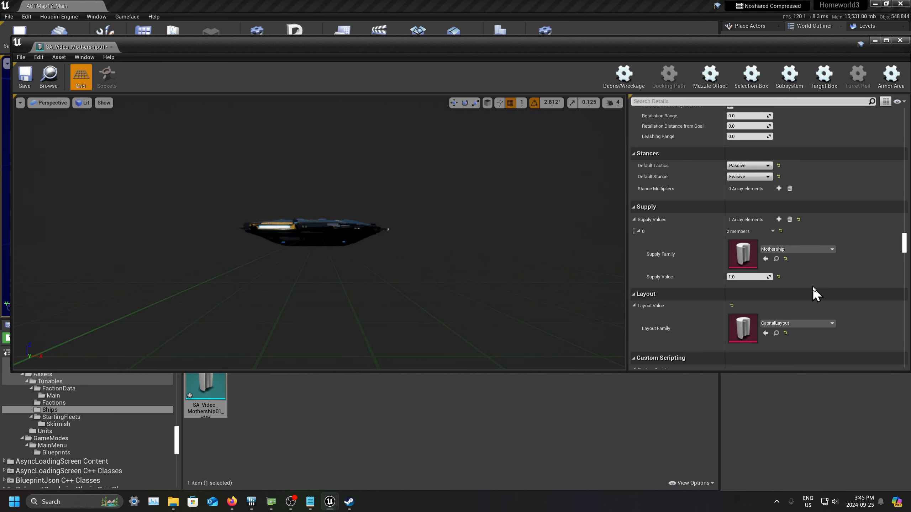
pyautogui.scroll(10, 813, 288)
pyautogui.scroll(-18, 814, 288)
pyautogui.scroll(3, 813, 288)
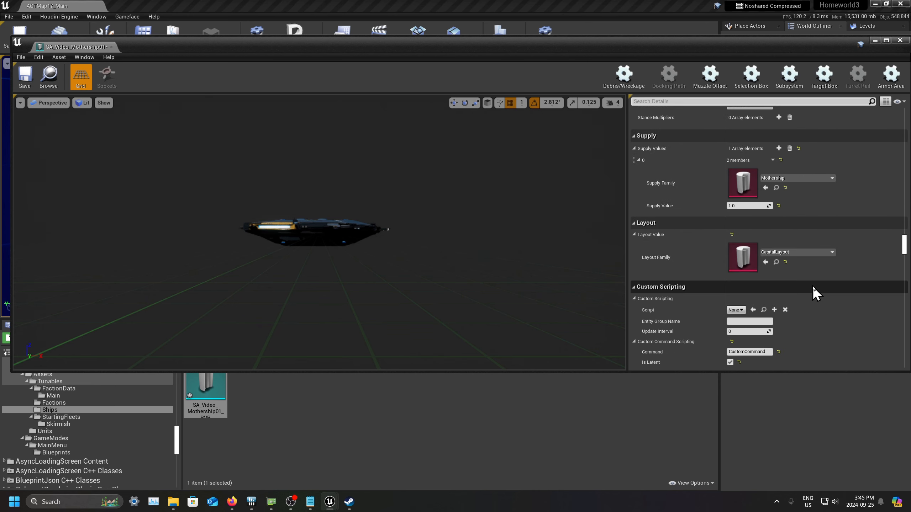
pyautogui.scroll(5, 813, 293)
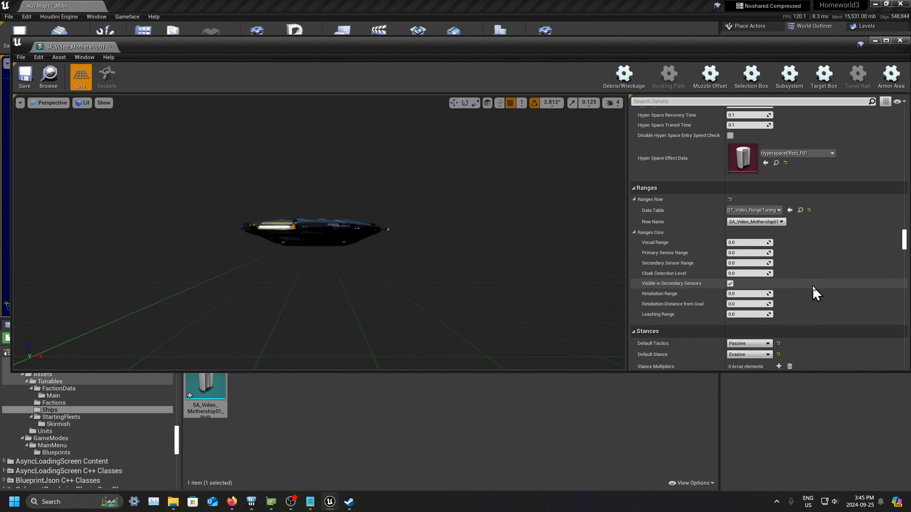
pyautogui.scroll(-5, 814, 292)
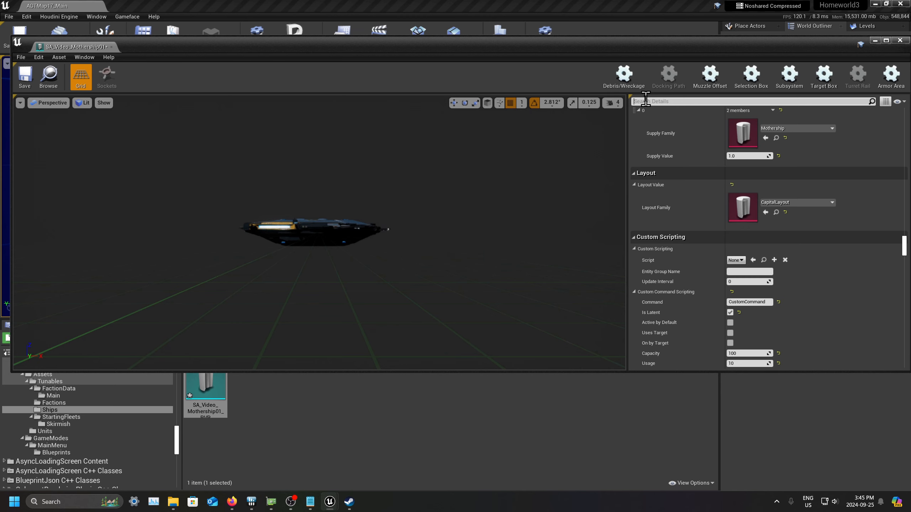
pyautogui.write('name')
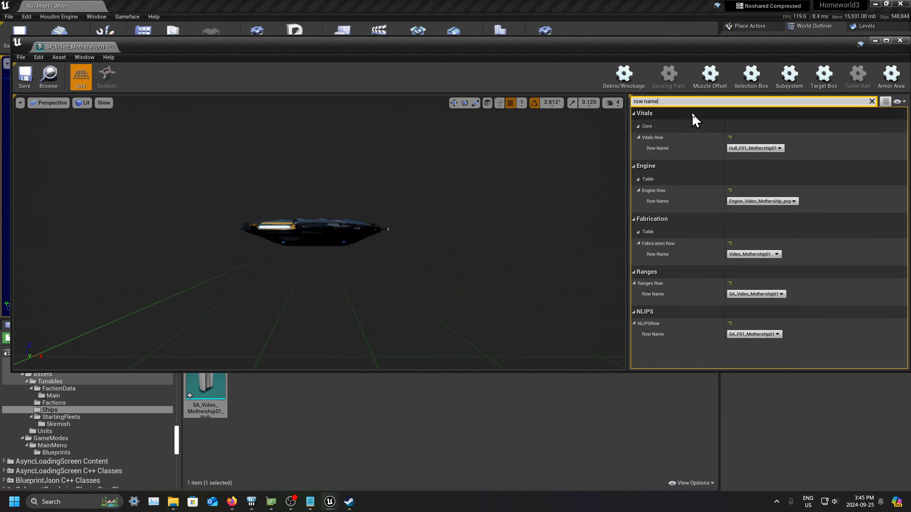
pyautogui.click(769, 335)
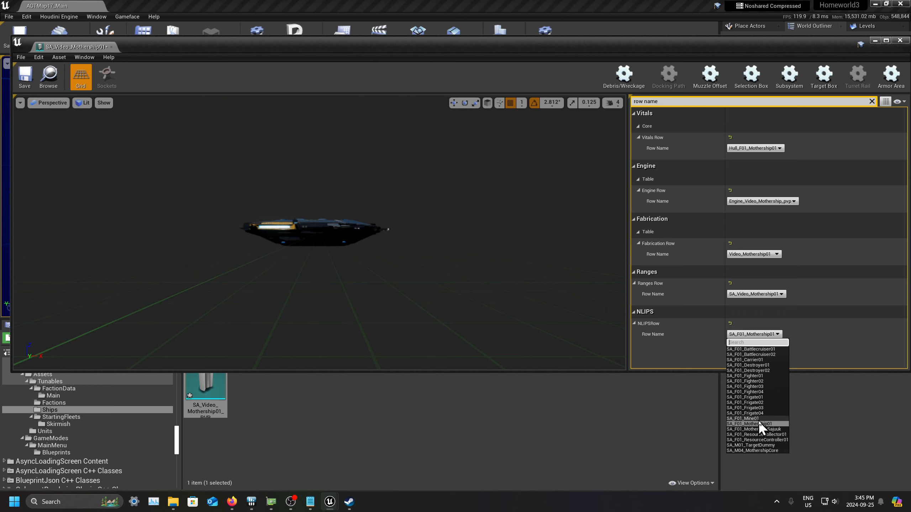
pyautogui.click(807, 344)
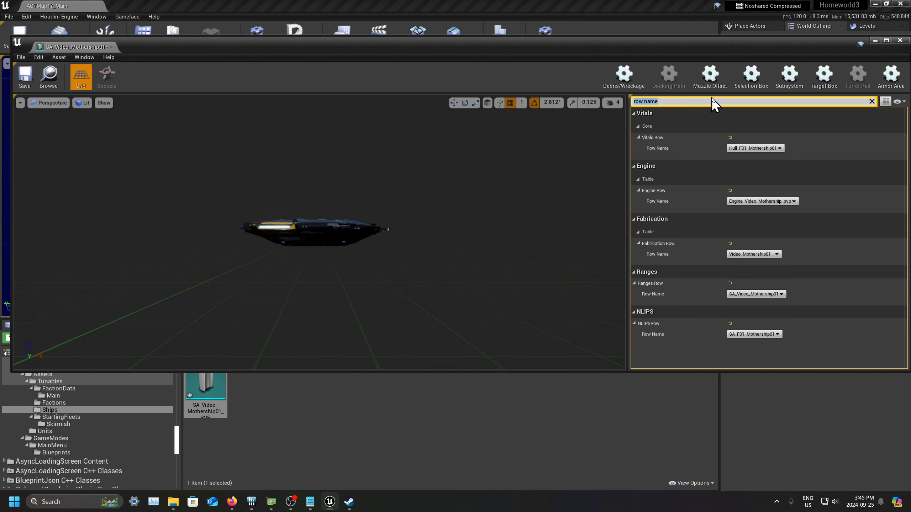
# Filter the properties by "nlips" and examine the row name and data table choices of the NLIPSRow.
pyautogui.write('nlips')
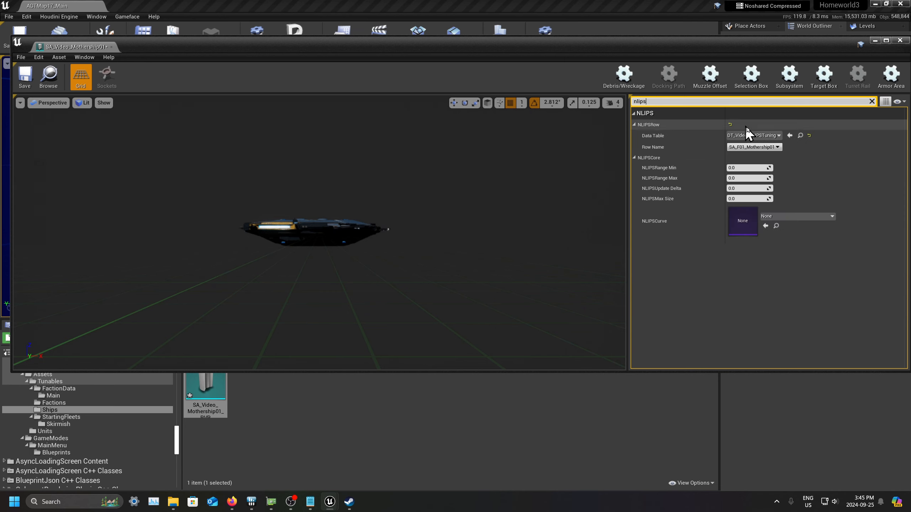
pyautogui.click(760, 147)
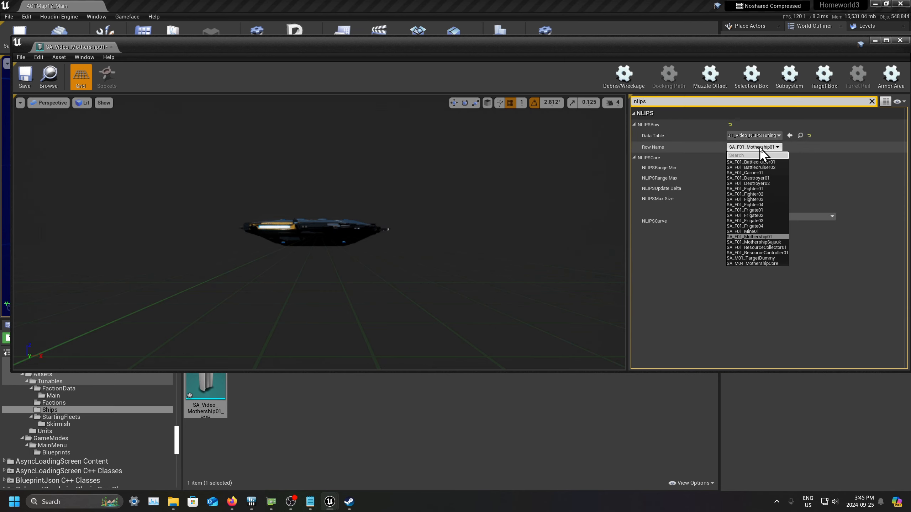
pyautogui.click(789, 145)
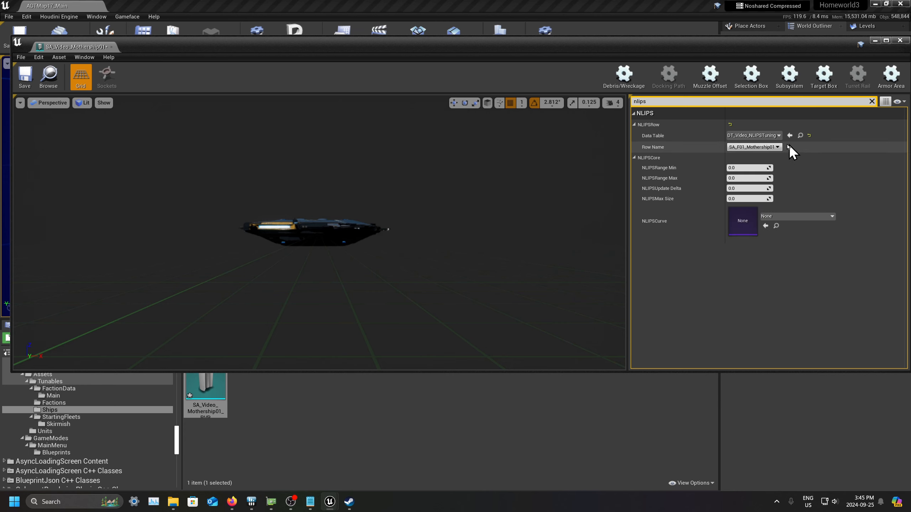
pyautogui.click(768, 138)
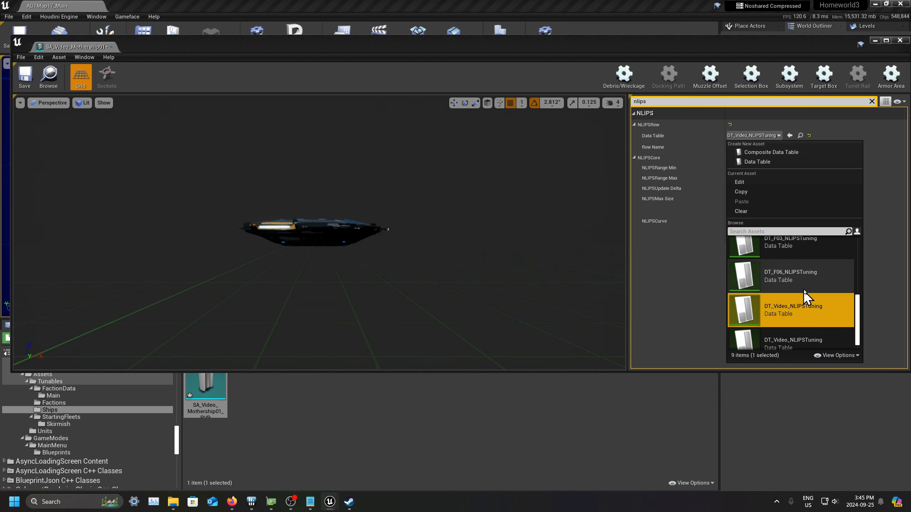
pyautogui.click(699, 262)
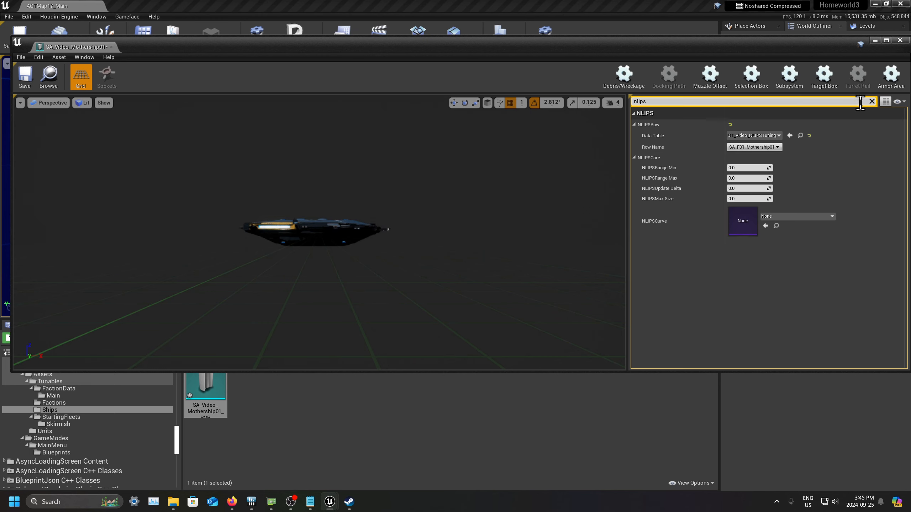
# Filter the mothership's properties by "row name" again and set the Vitals Row's row name to Hull_Video_Mothership01.
pyautogui.click(871, 102)
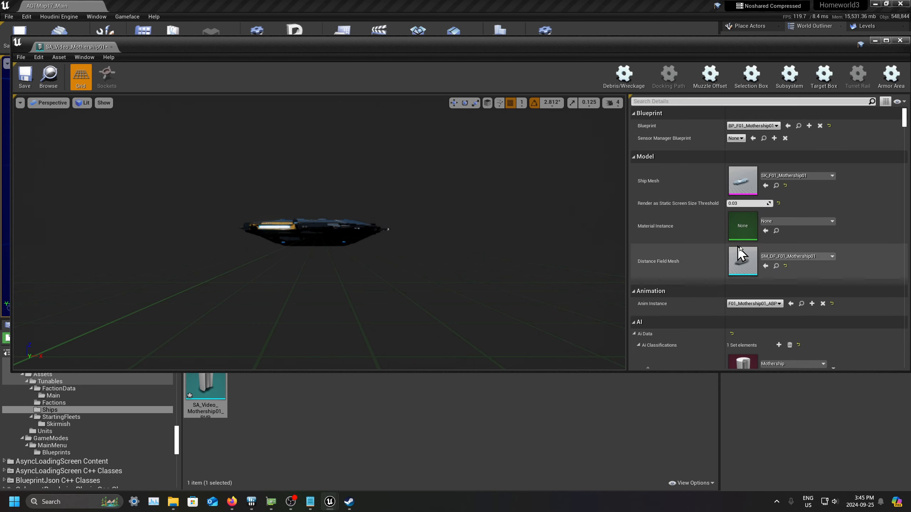
pyautogui.moveTo(903, 115); pyautogui.dragTo(885, 366)
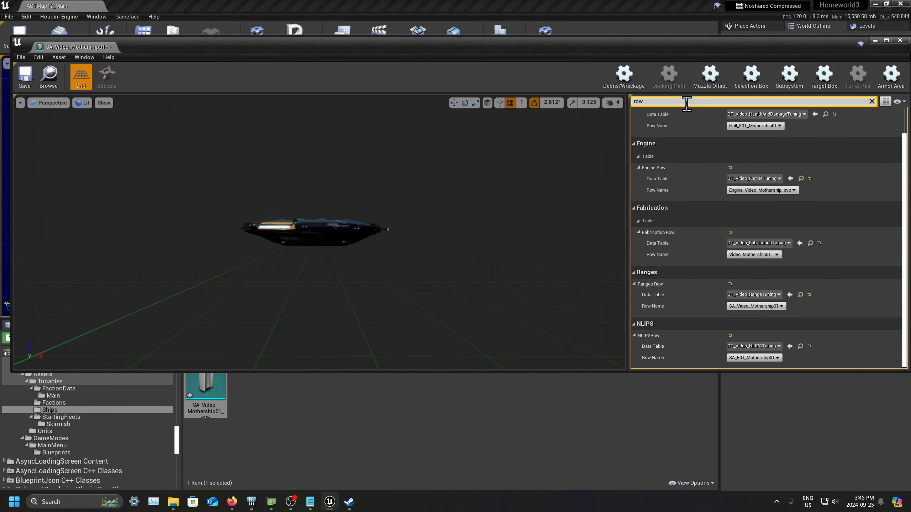
pyautogui.write('me')
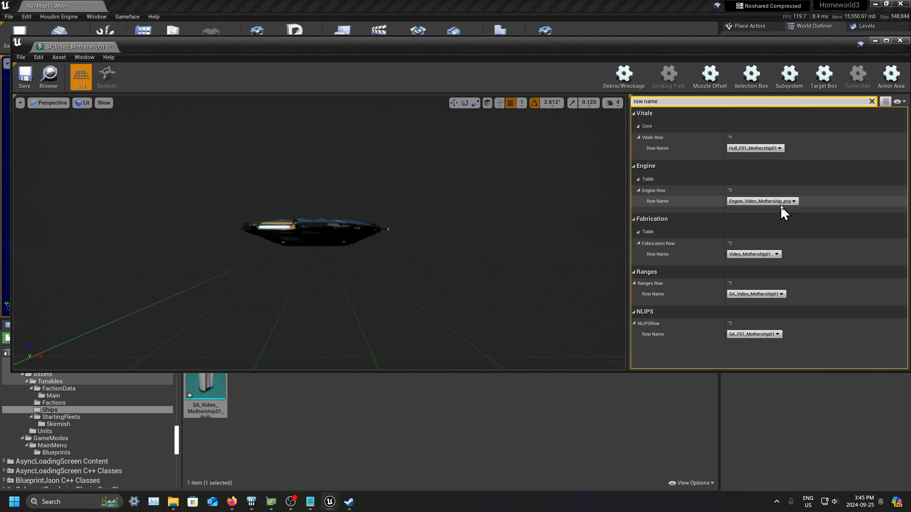
pyautogui.click(764, 150)
pyautogui.click(758, 330)
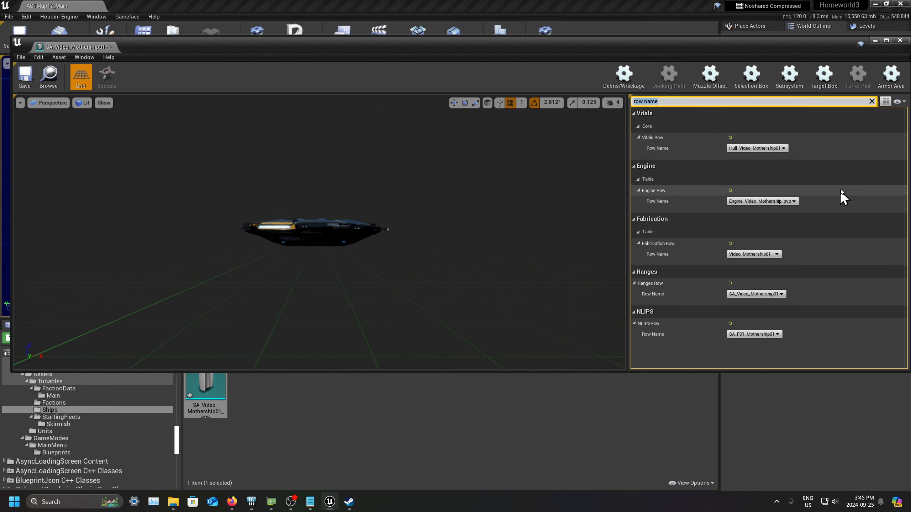
# Clear the property filter and save the mothership asset.
pyautogui.click(851, 175)
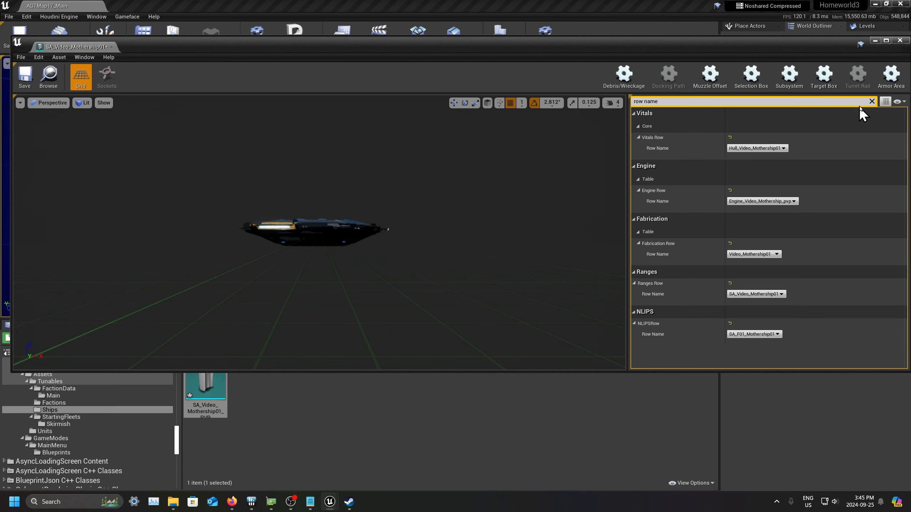
pyautogui.click(872, 101)
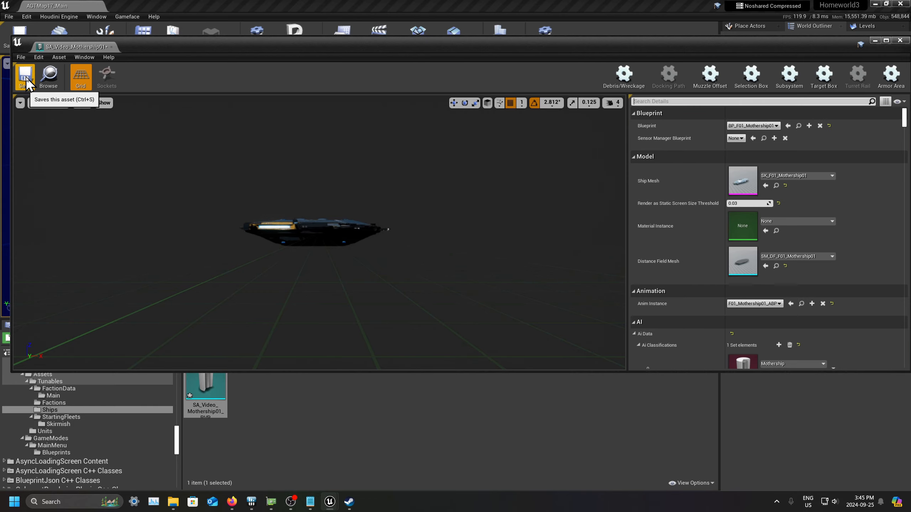
pyautogui.click(24, 77)
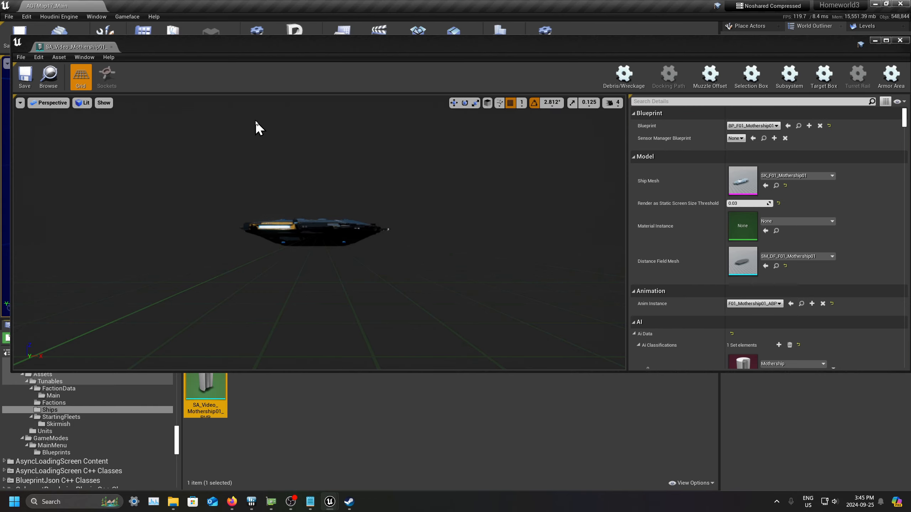
# Close the mothership editor and review the rows of the DT_Video health-and-damage and fabrication tuning tables in the Units folder.
pyautogui.click(900, 39)
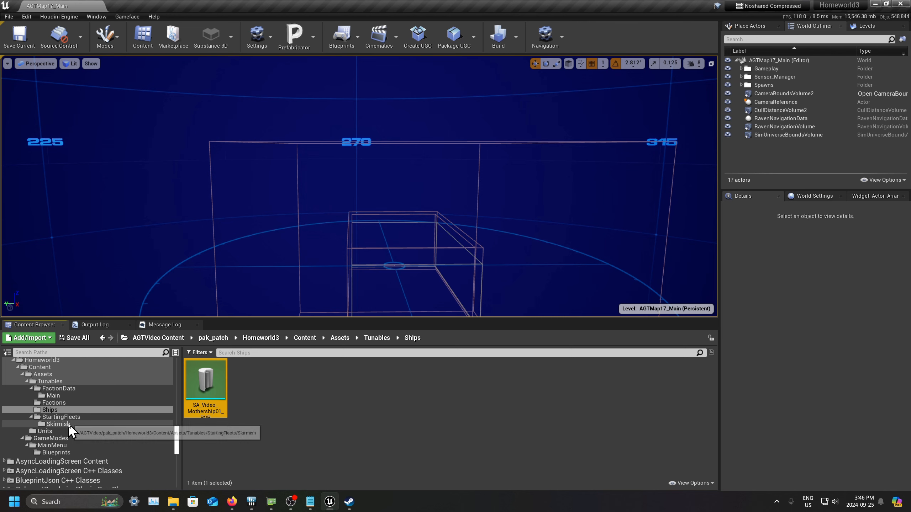
pyautogui.click(55, 432)
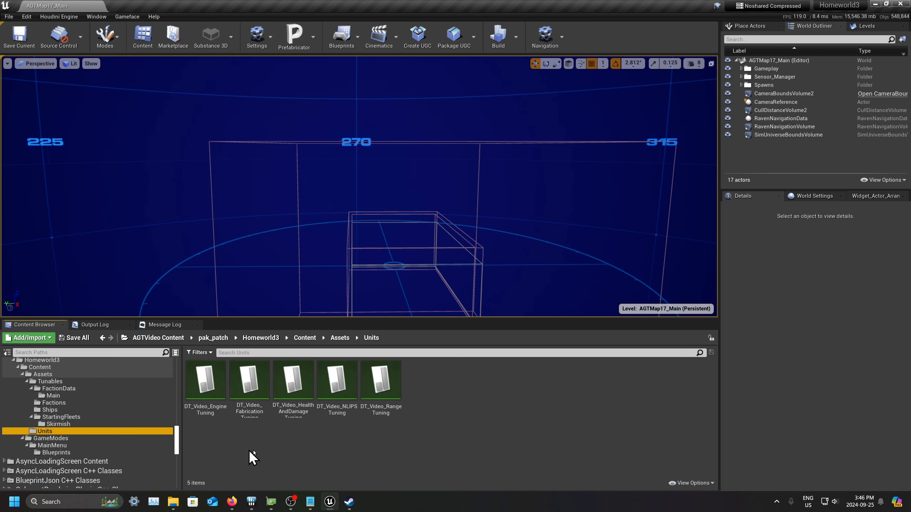
pyautogui.click(252, 451)
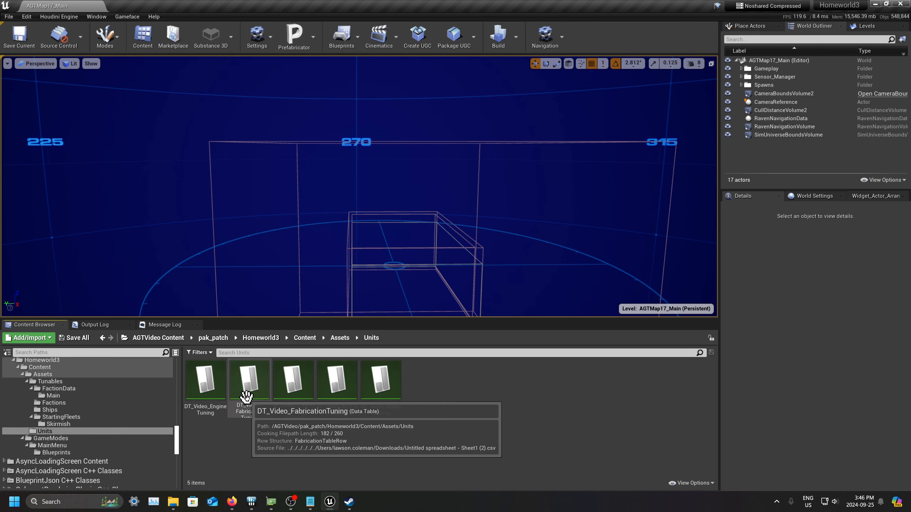
pyautogui.doubleClick(289, 411)
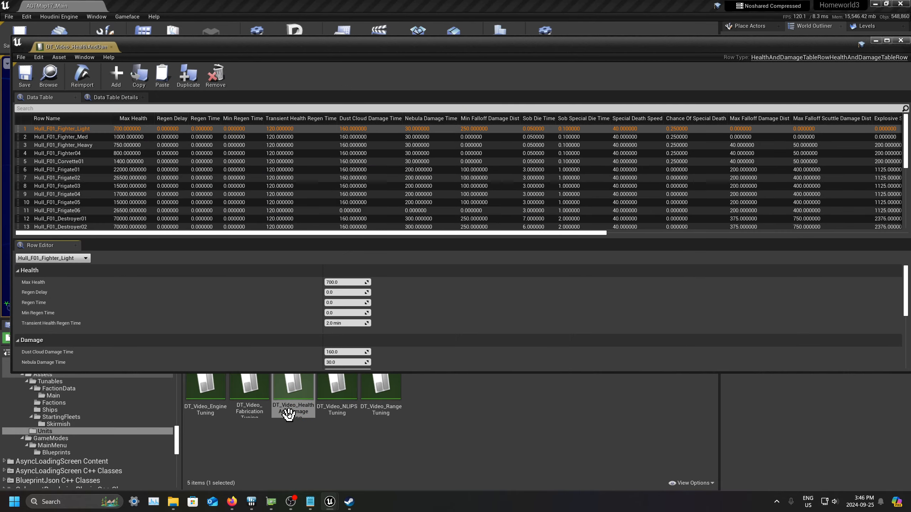
pyautogui.click(900, 40)
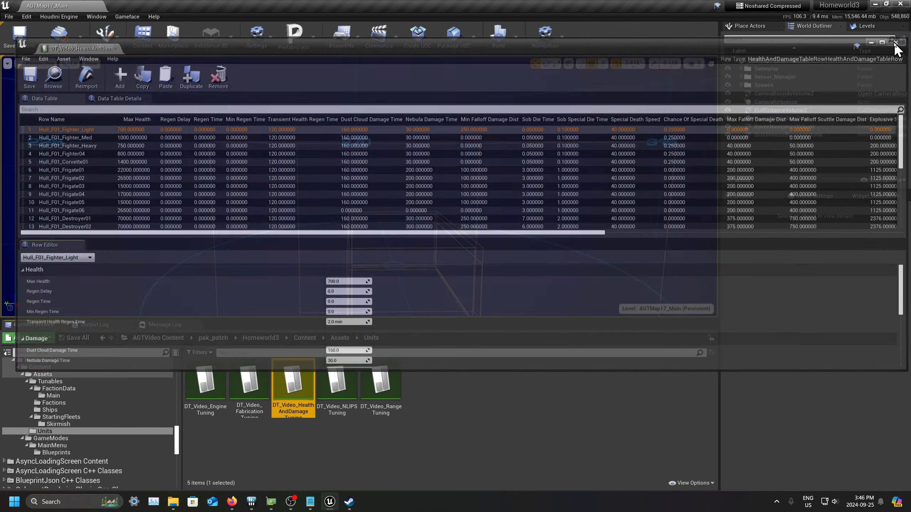
pyautogui.doubleClick(249, 385)
pyautogui.scroll(-5, 197, 199)
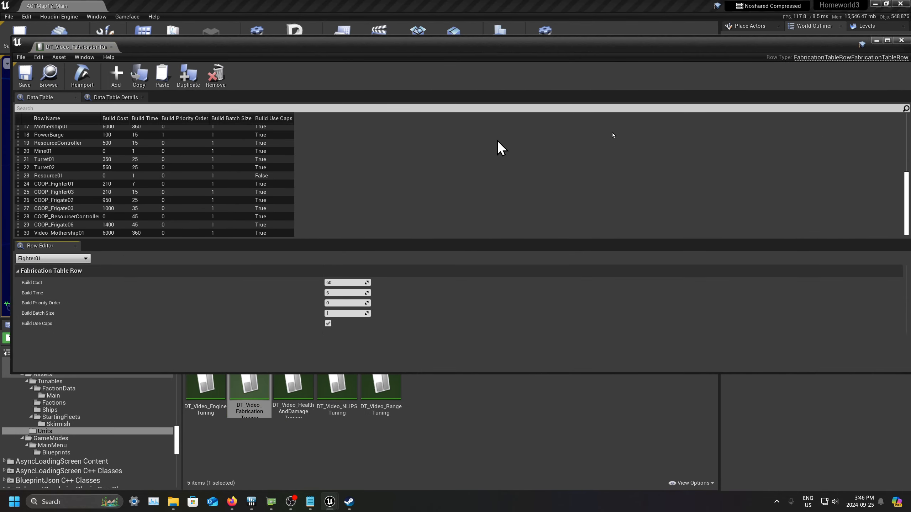
pyautogui.click(902, 40)
# Open DT_Video_EngineTuning and examine its Engine_Video rows, including the Engine_Video_Fighter_Fast_0 to Engine_Video_Fighter_Fast_10 entries.
pyautogui.doubleClick(205, 387)
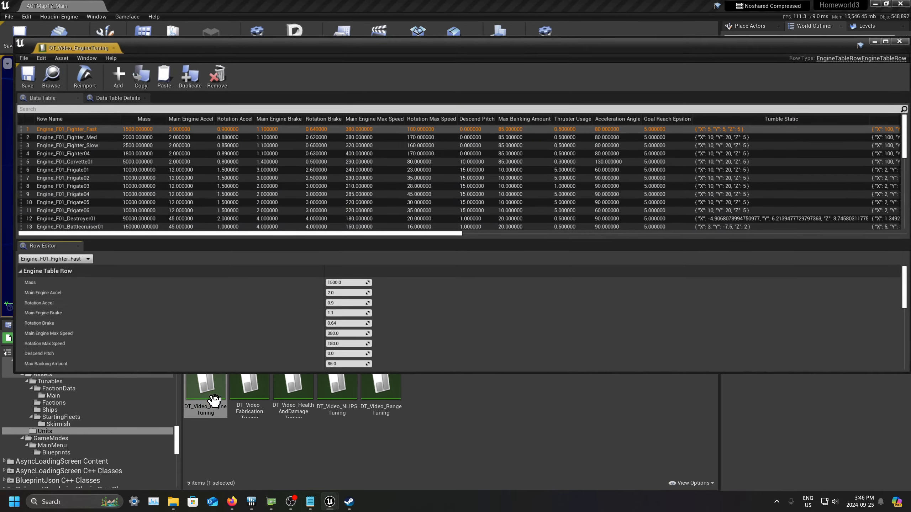
pyautogui.scroll(-5, 212, 165)
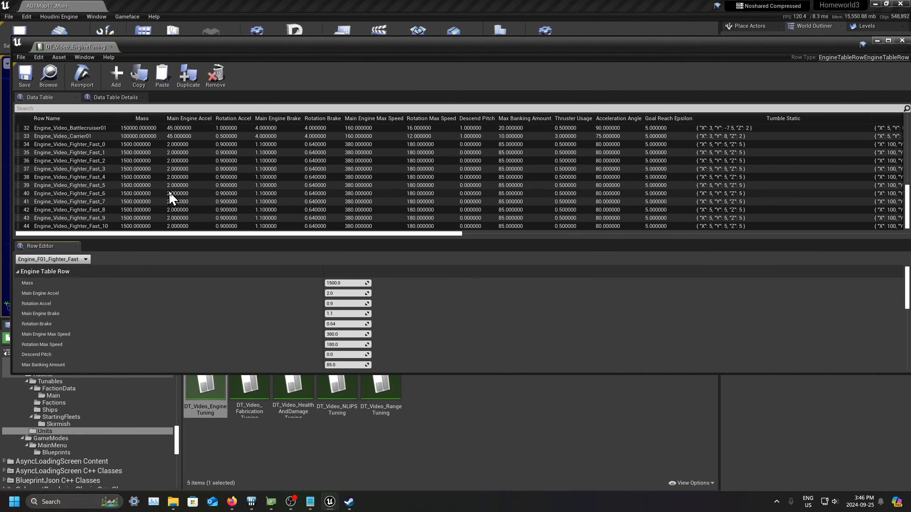
pyautogui.click(94, 225)
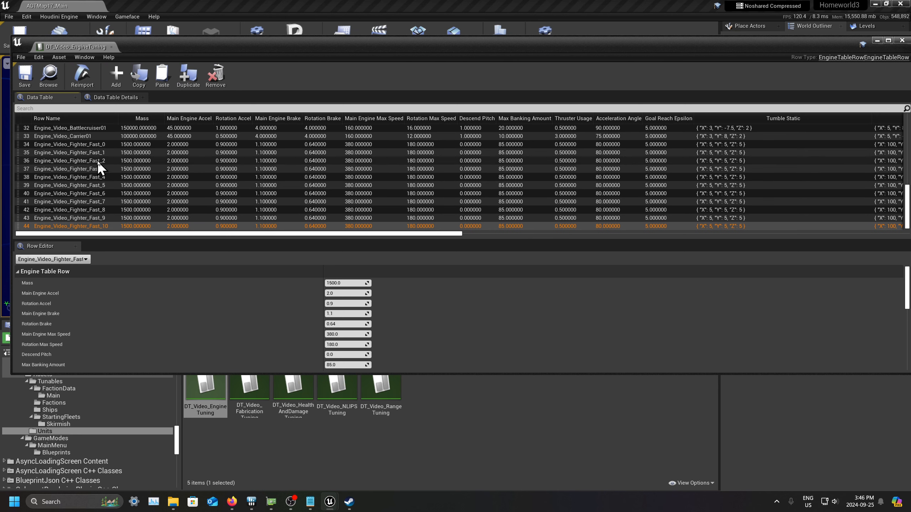
pyautogui.click(70, 144)
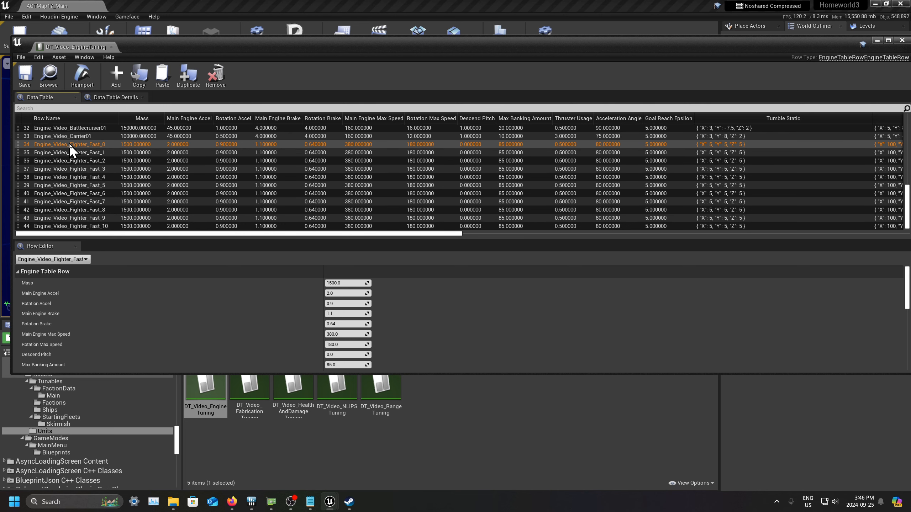
pyautogui.scroll(5, 195, 182)
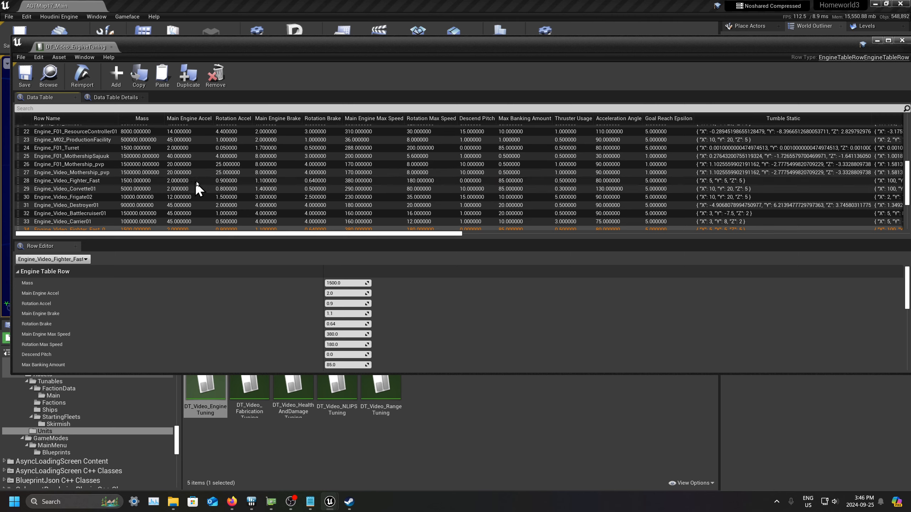
pyautogui.scroll(-5, 239, 220)
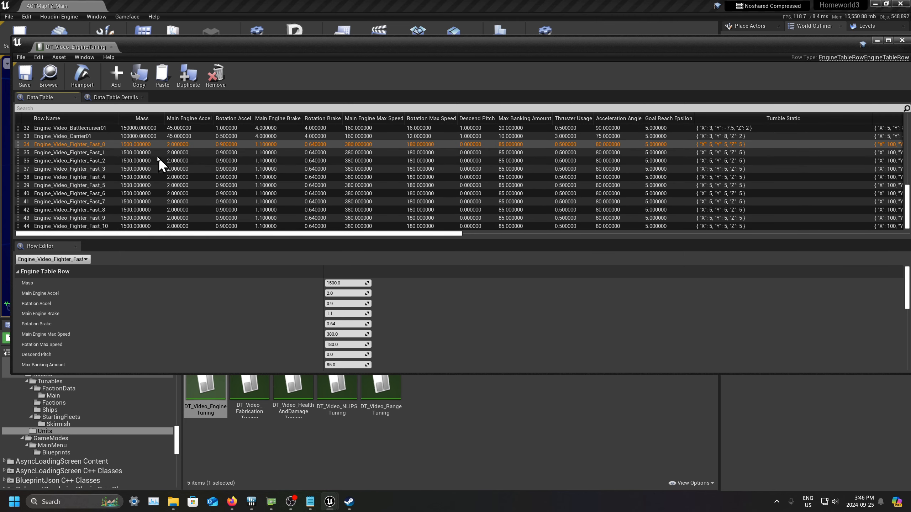
pyautogui.scroll(15, 348, 188)
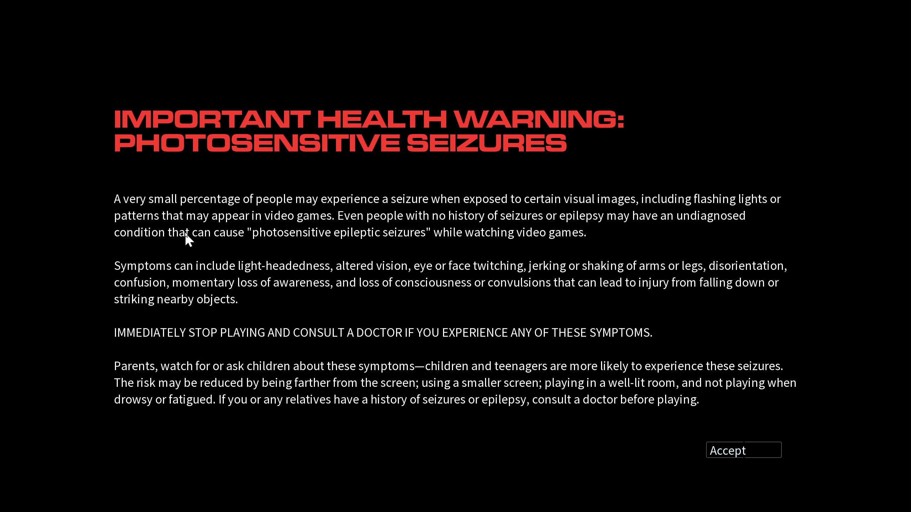
# Switch to Homeworld 3, accept the photosensitive seizure warning and create a skirmish lobby.
pyautogui.click(740, 450)
pyautogui.click(542, 441)
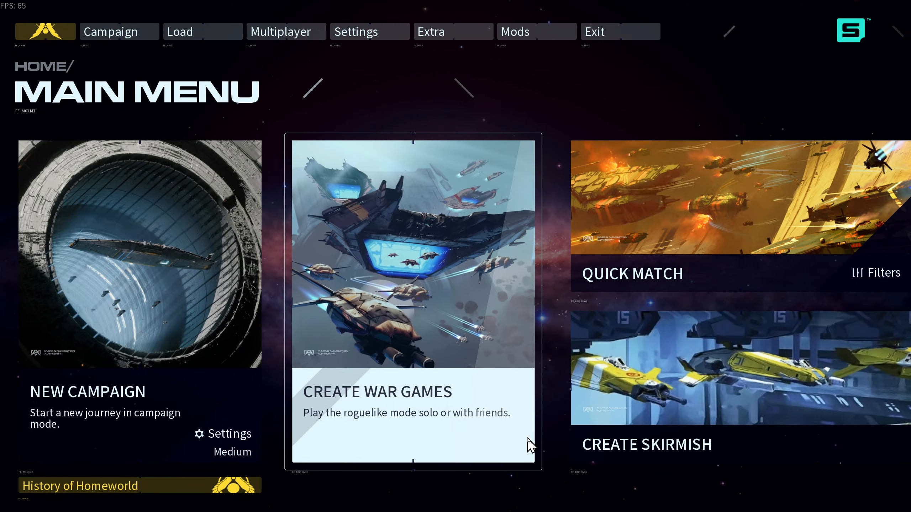
pyautogui.click(678, 376)
pyautogui.click(744, 276)
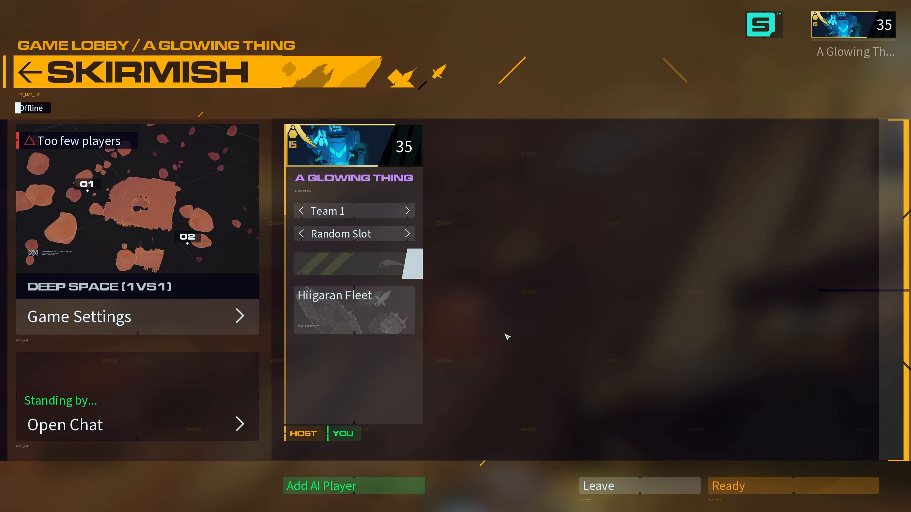
# Choose the Video Fleet for the host player and add an AI opponent to the skirmish.
pyautogui.click(362, 309)
pyautogui.click(362, 307)
pyautogui.click(606, 426)
pyautogui.click(401, 484)
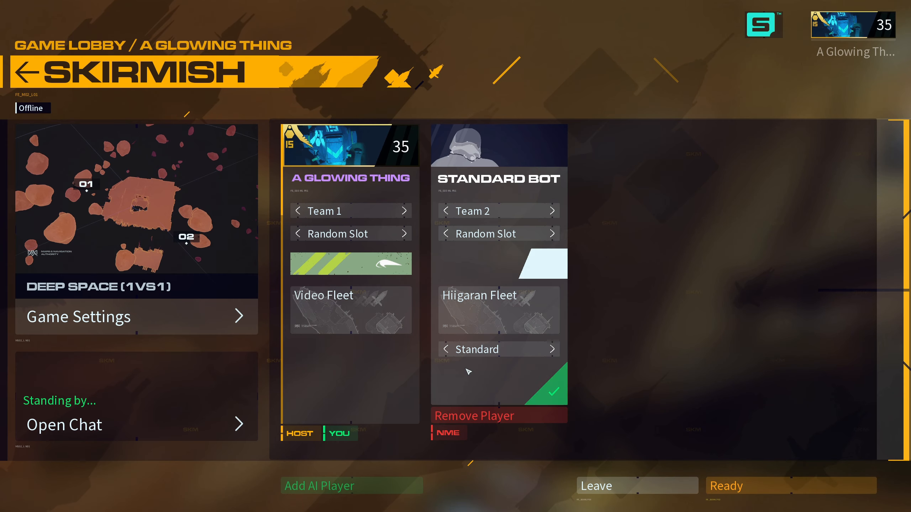
# Choose the fleet for the Standard Bot and ready up to start the match.
pyautogui.click(473, 312)
pyautogui.click(475, 309)
pyautogui.click(633, 427)
pyautogui.click(728, 485)
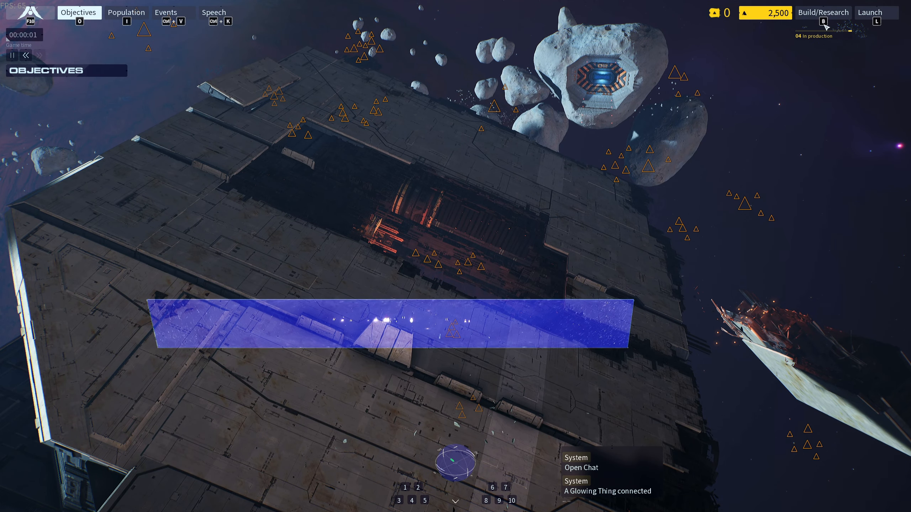
# Show the mothership's Build/Research list and review the ship classes it offers, from Strikecraft to Utility.
pyautogui.click(824, 24)
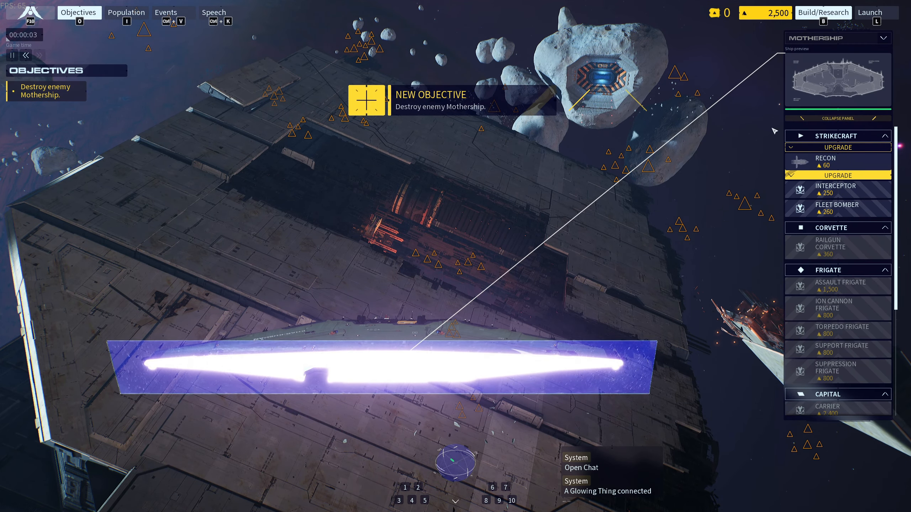
pyautogui.scroll(-5, 845, 243)
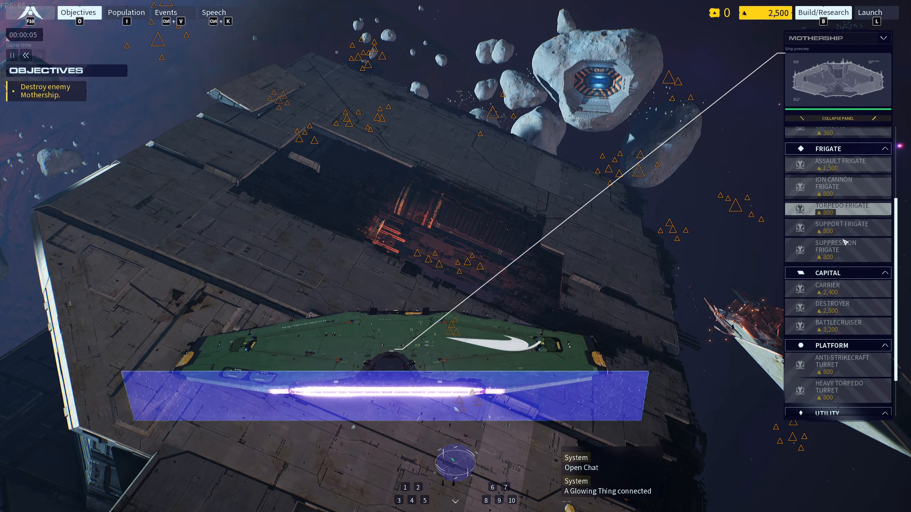
pyautogui.scroll(-2, 843, 242)
pyautogui.moveTo(470, 328); pyautogui.dragTo(445, 320, button='right')
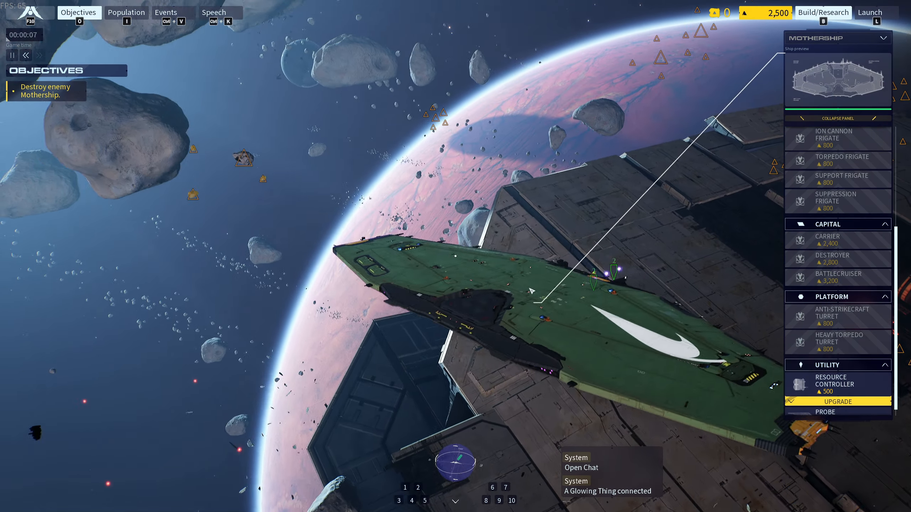
# Select the green mothership and order it to move to a nearby point in space.
pyautogui.click(444, 318)
pyautogui.press('s')
pyautogui.press('d')
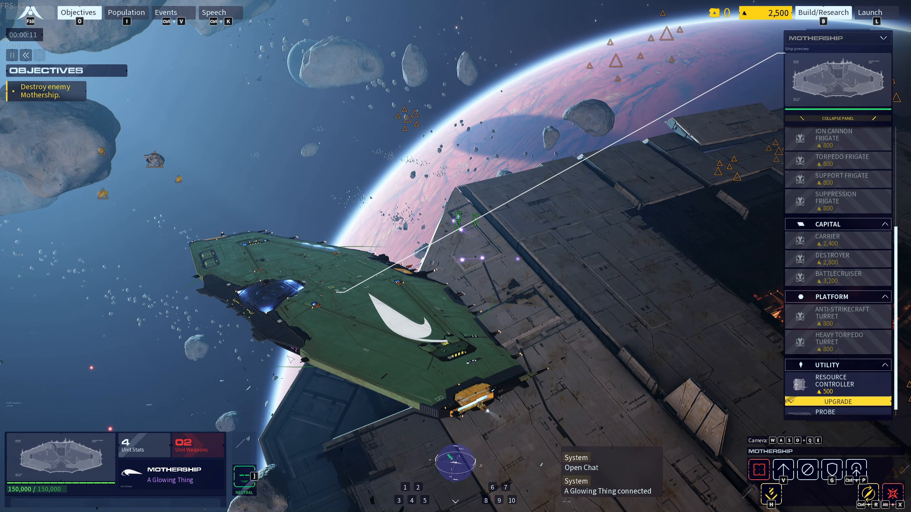
pyautogui.click(551, 212)
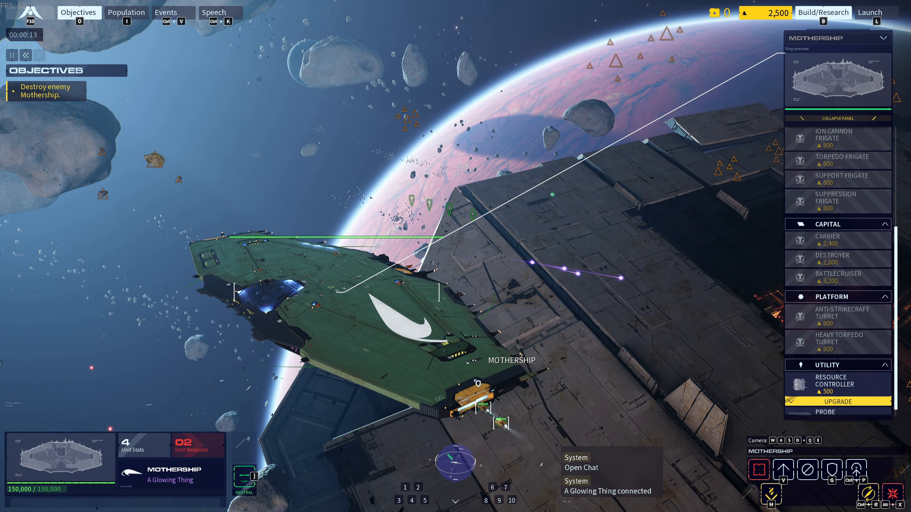
pyautogui.click(520, 415)
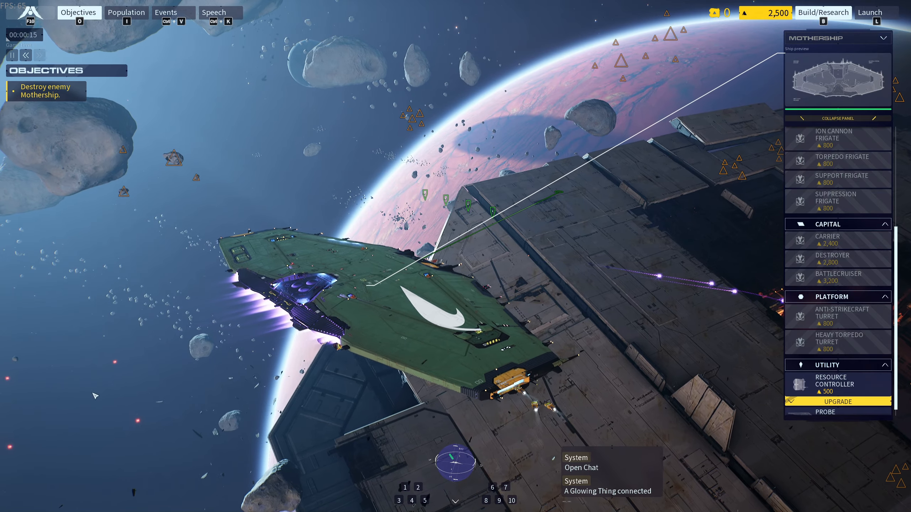
# Inspect the moving mothership from several angles and review the Strikecraft entries in its build list.
pyautogui.moveTo(247, 427); pyautogui.dragTo(359, 445, button='right')
pyautogui.press('a')
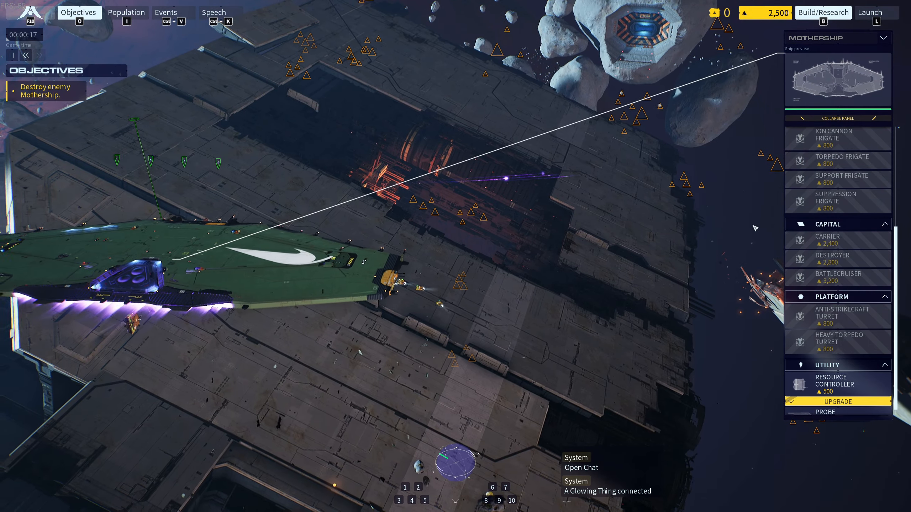
pyautogui.press('w')
pyautogui.scroll(7, 827, 197)
pyautogui.press('a')
pyautogui.click(834, 190)
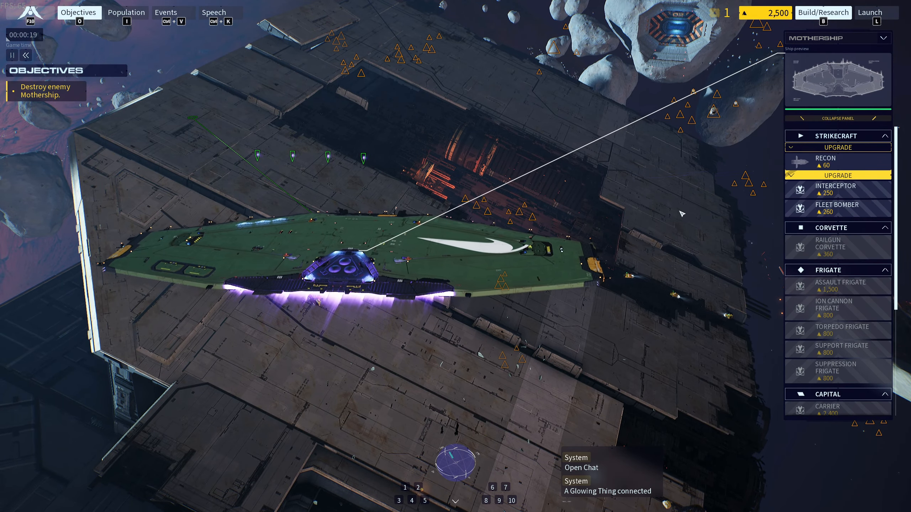
pyautogui.moveTo(682, 214); pyautogui.dragTo(572, 233, button='right')
pyautogui.press('a')
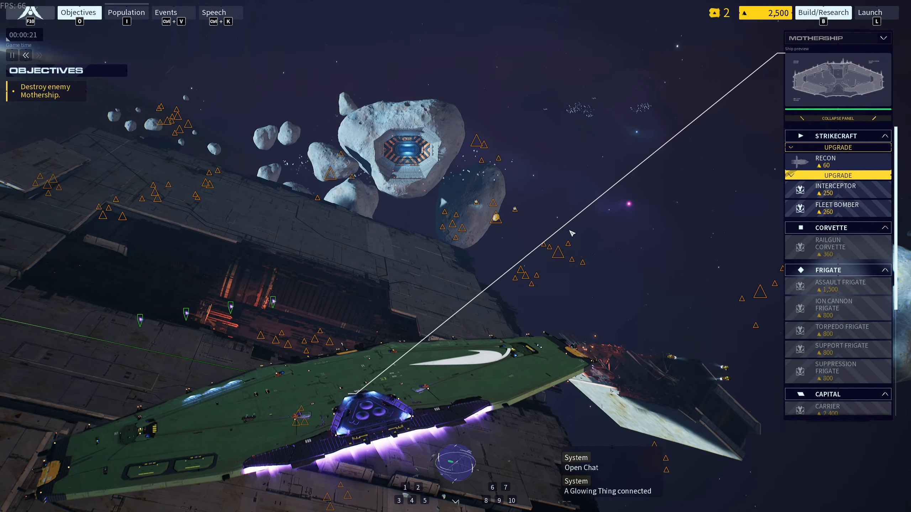
pyautogui.press('a')
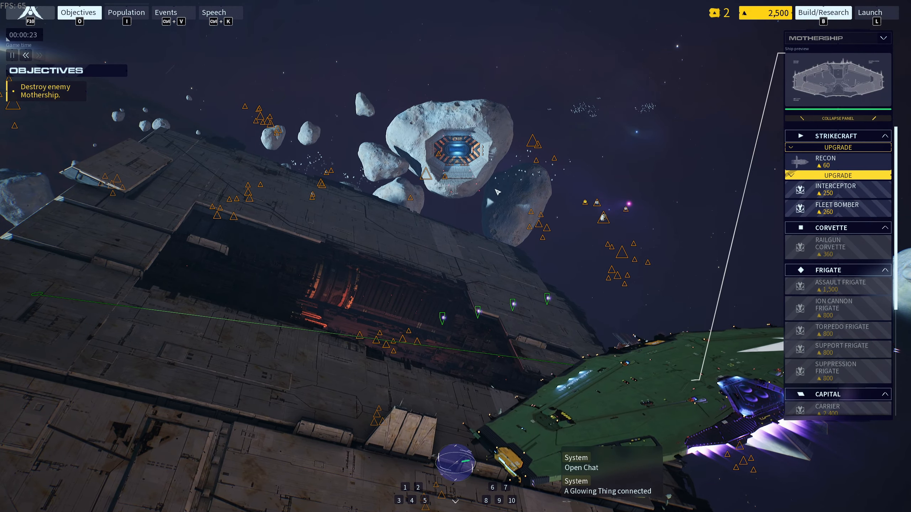